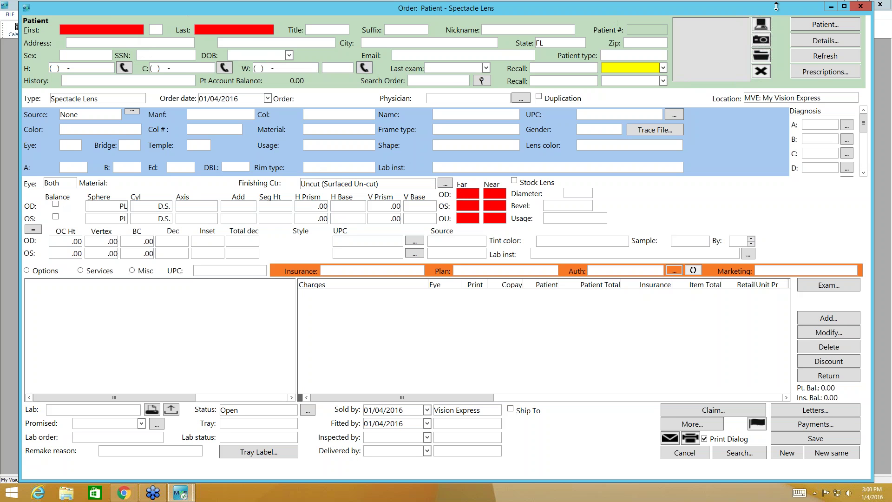
# Select the first patient in the search history for the spectacle lens order and fill in the newest prescription
pyautogui.click(820, 24)
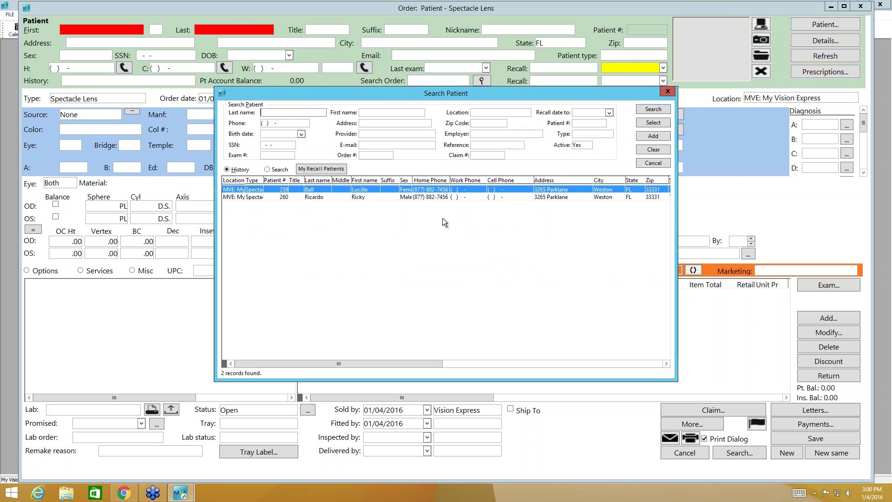
pyautogui.click(657, 124)
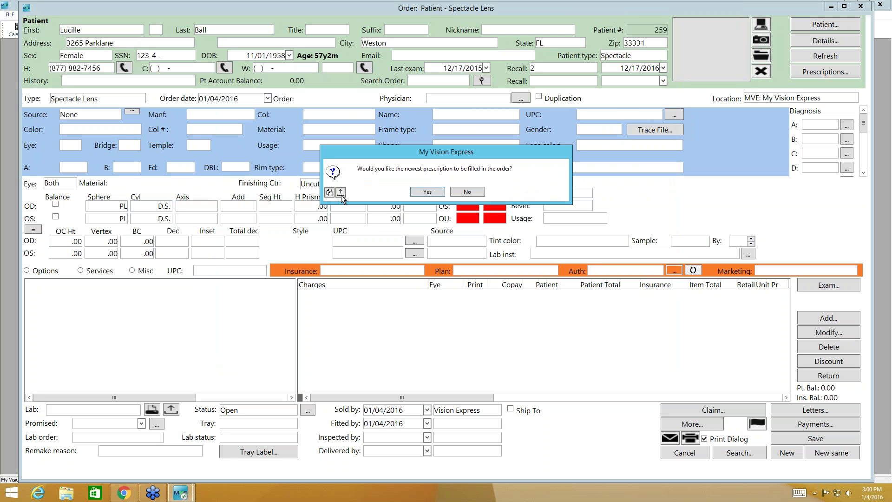
pyautogui.click(427, 192)
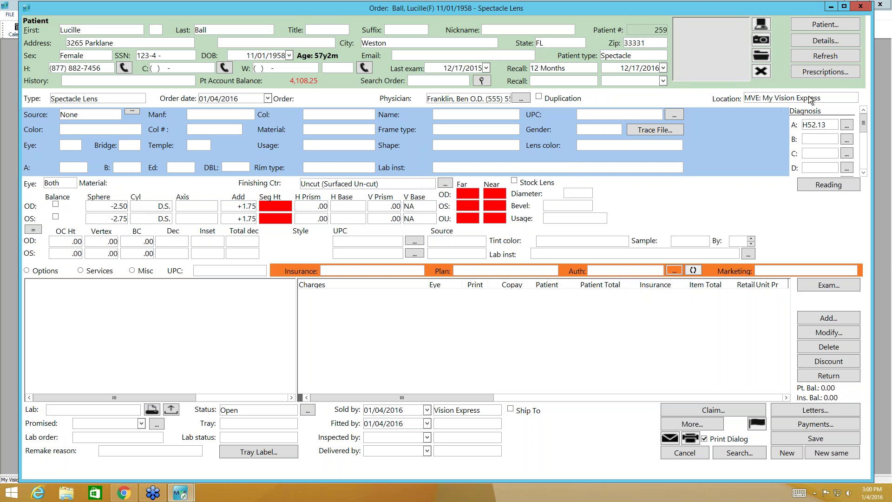
# Review the patient's prescription list, including the soft contact lens prescription, and the detailed patient profile
pyautogui.click(827, 72)
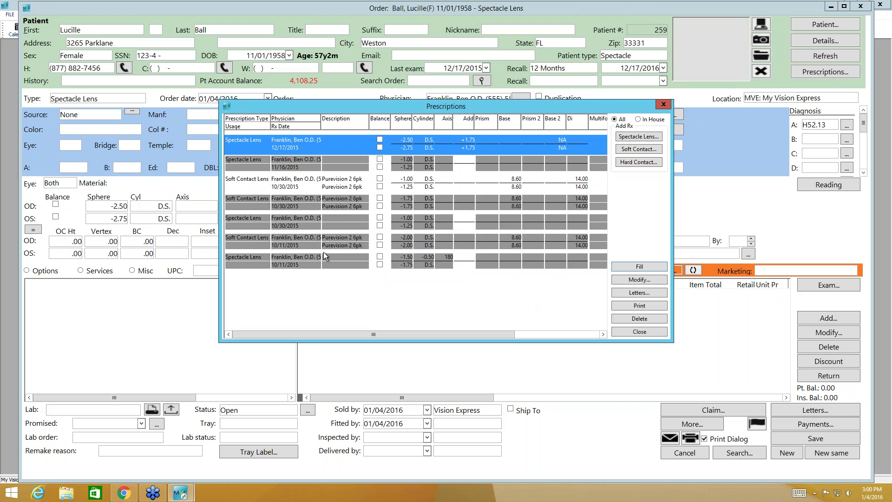
pyautogui.click(325, 188)
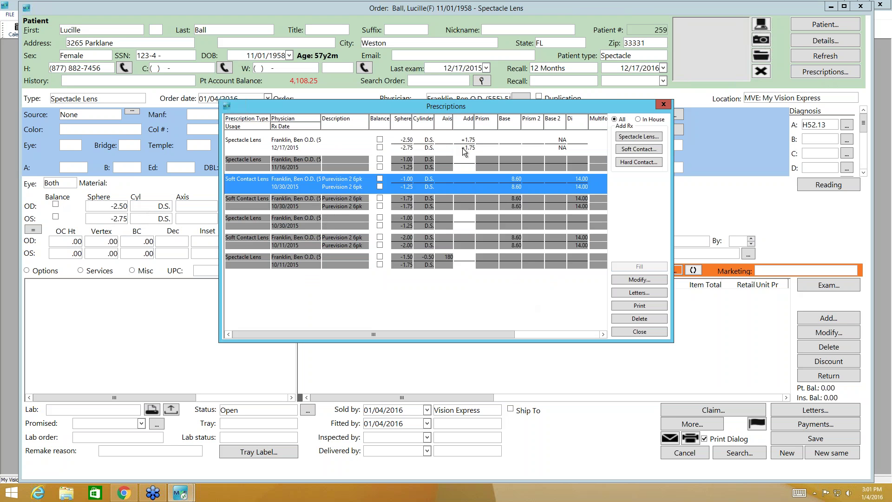
pyautogui.click(663, 104)
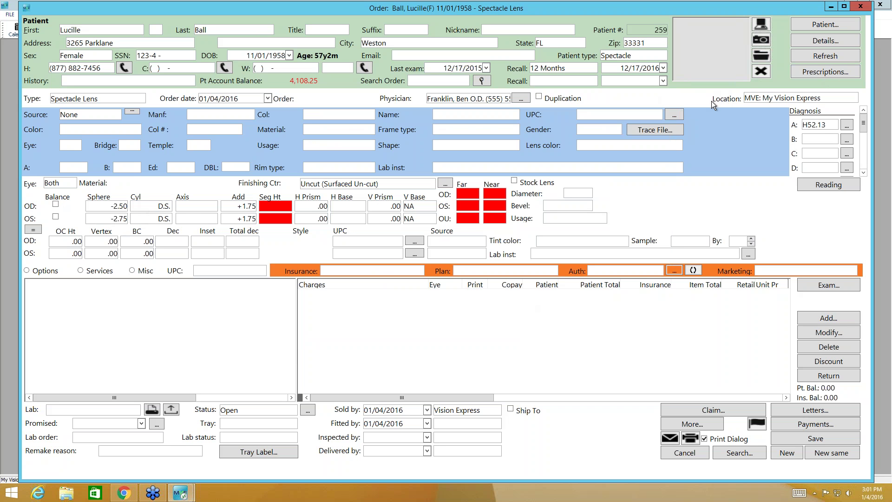
pyautogui.click(826, 41)
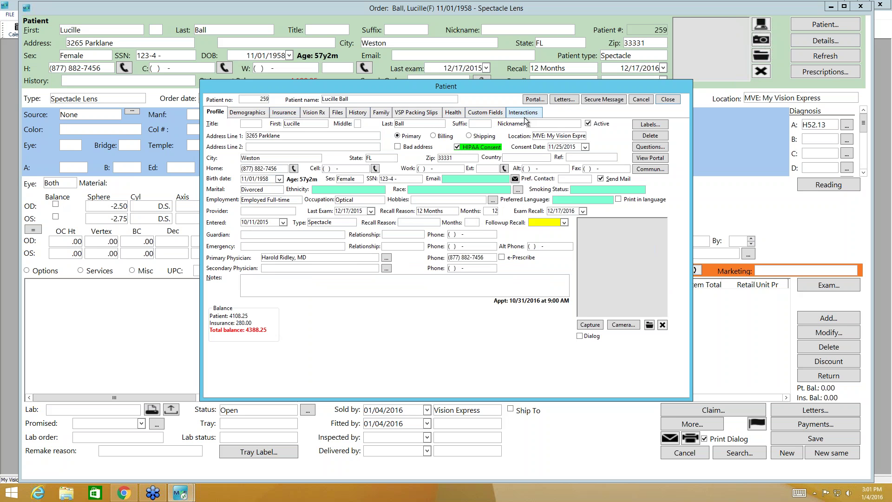
pyautogui.click(668, 99)
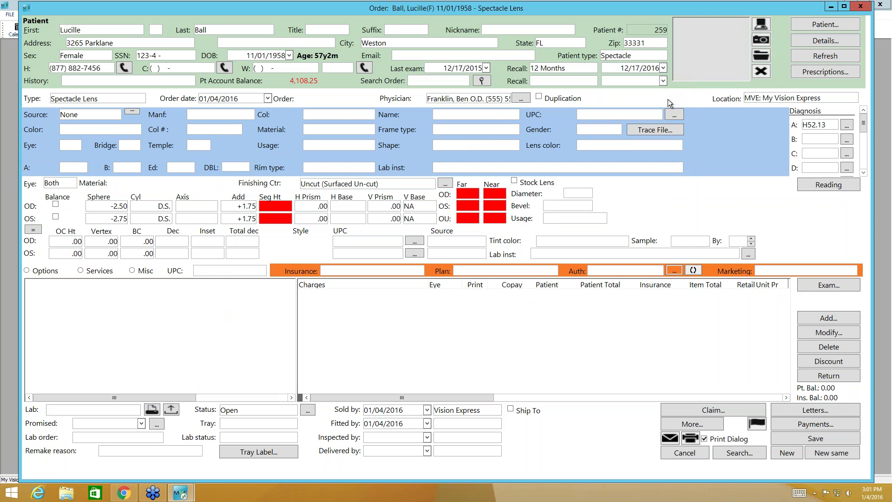
# Close the spectacle lens order without saving the changes
pyautogui.click(860, 7)
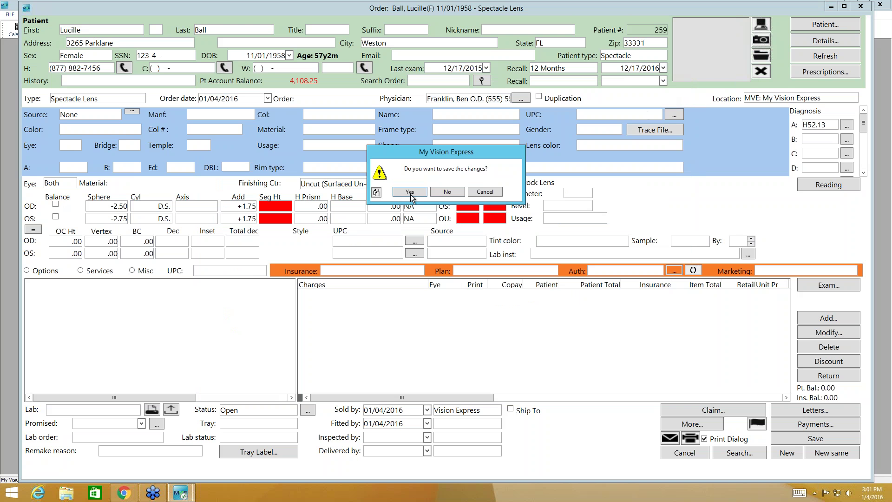
pyautogui.click(446, 192)
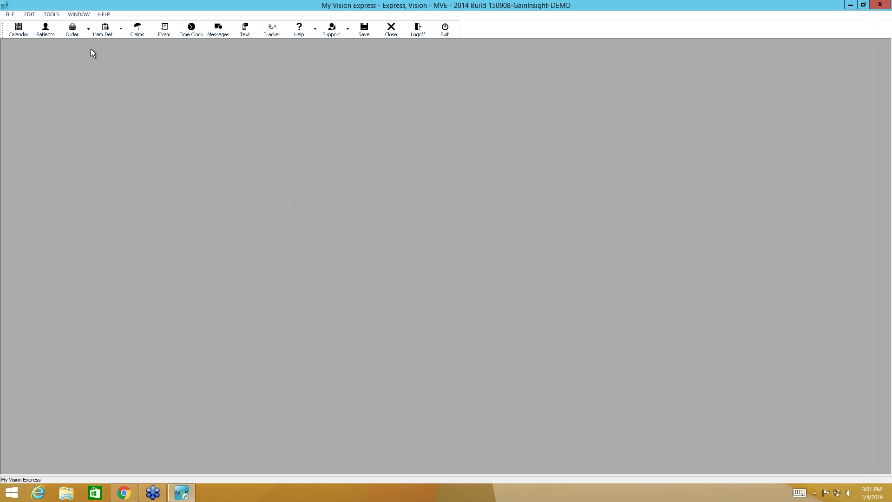
# Open the first patient record in the search history and show its vision prescriptions
pyautogui.click(45, 30)
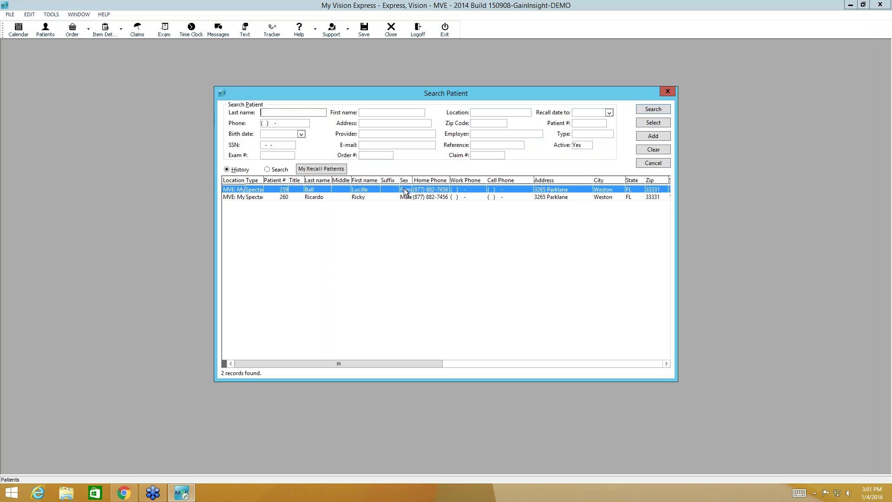
pyautogui.click(661, 124)
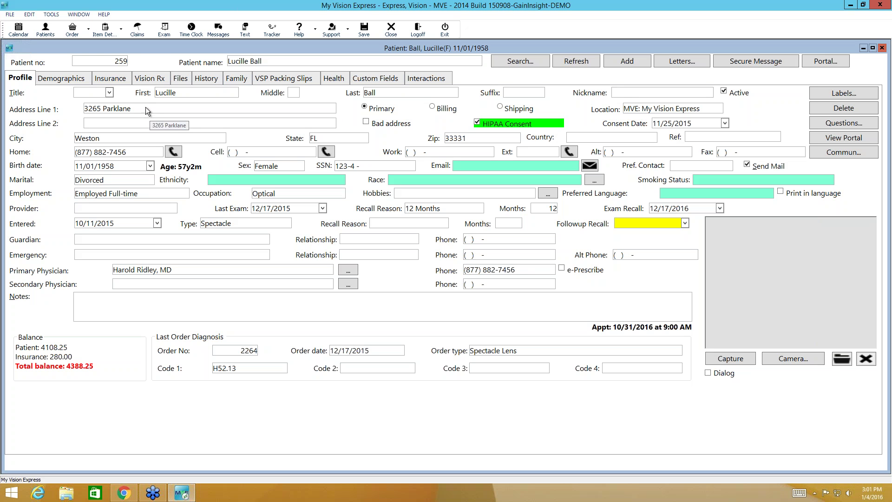
pyautogui.click(155, 80)
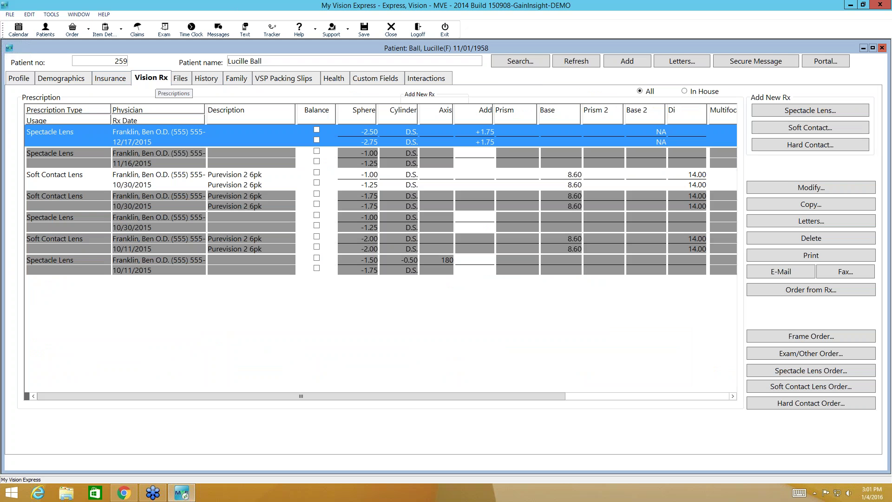
pyautogui.click(188, 174)
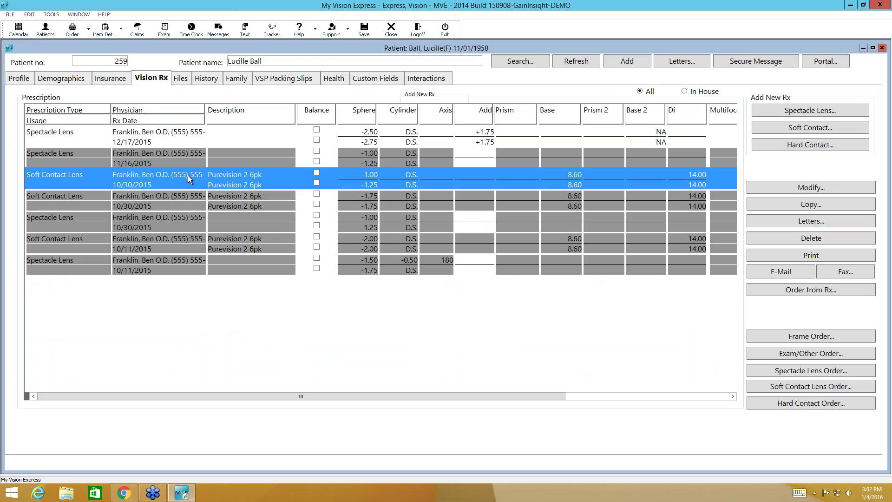
# Add a spectacle lens prescription dated 01/04/2016 with the default values, without discontinuing the previous spectacle prescription
pyautogui.click(792, 112)
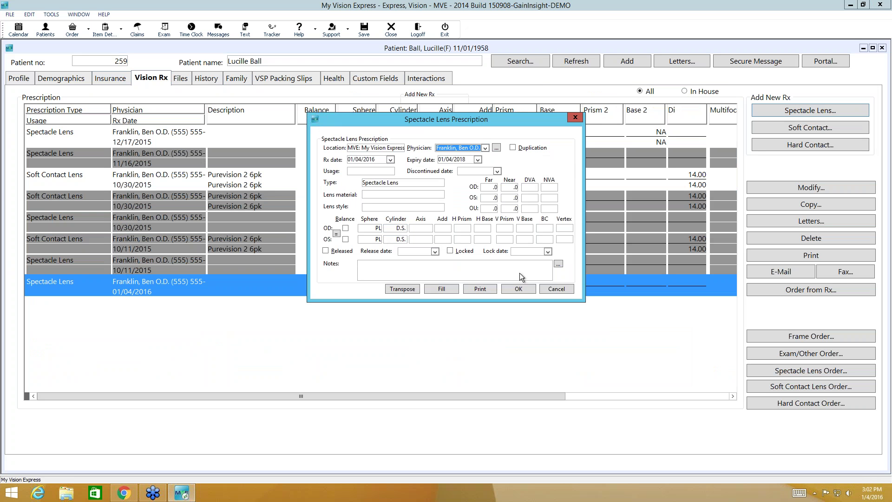
pyautogui.click(517, 289)
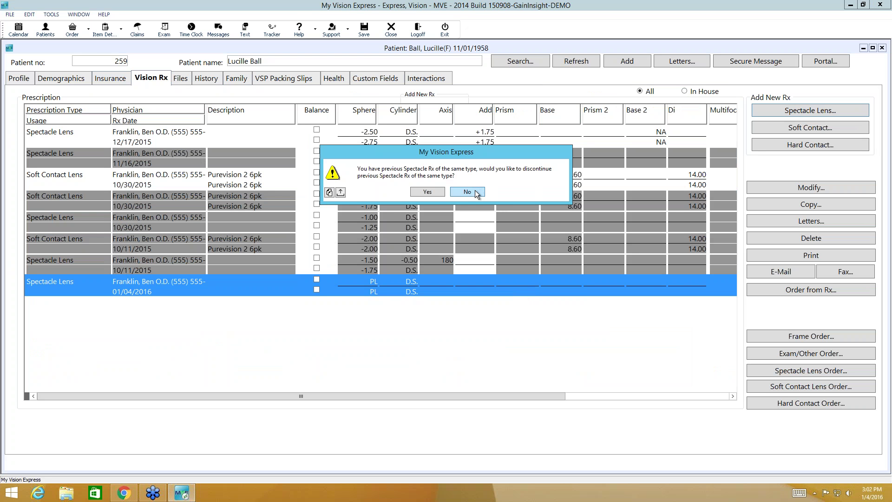
pyautogui.click(474, 192)
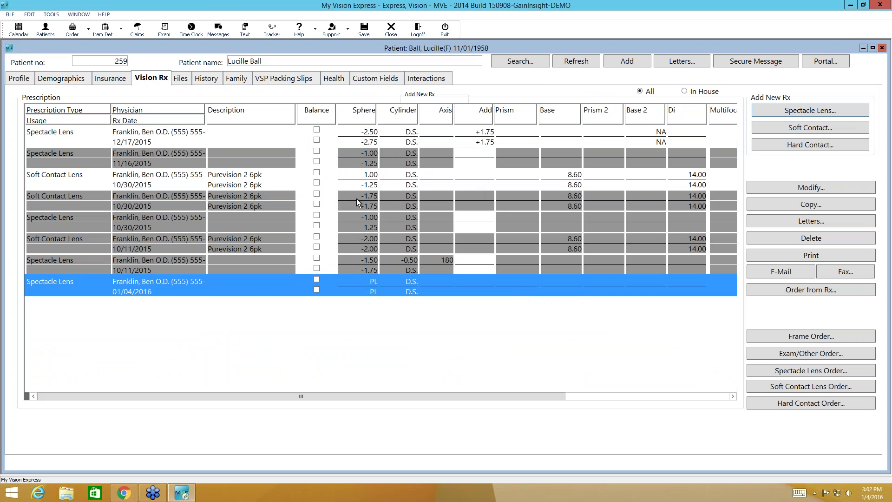
# Create an order from the patient's spectacle lens prescription dated 12/17/2015
pyautogui.click(175, 134)
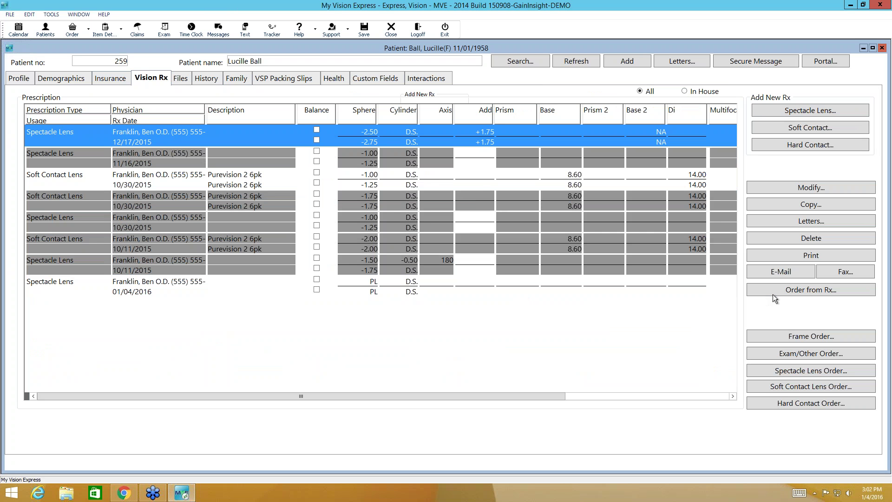
pyautogui.click(806, 289)
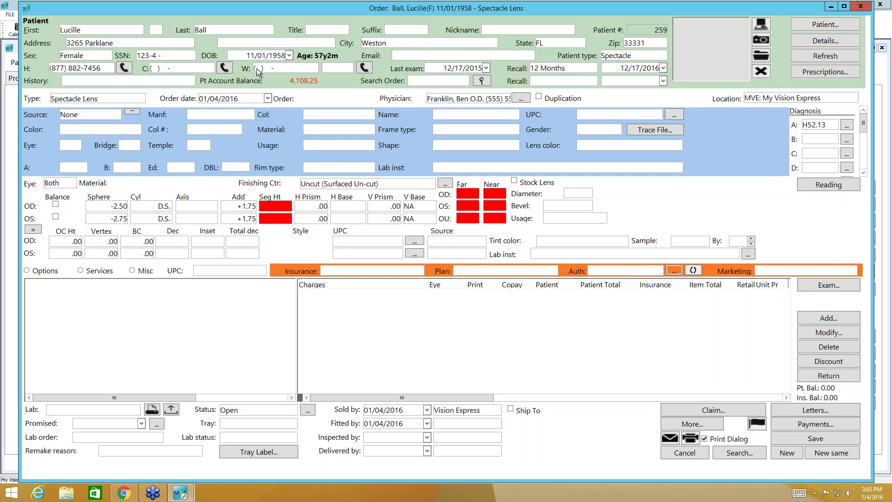
# View the patient's order history and check the order's type and location fields
pyautogui.click(189, 81)
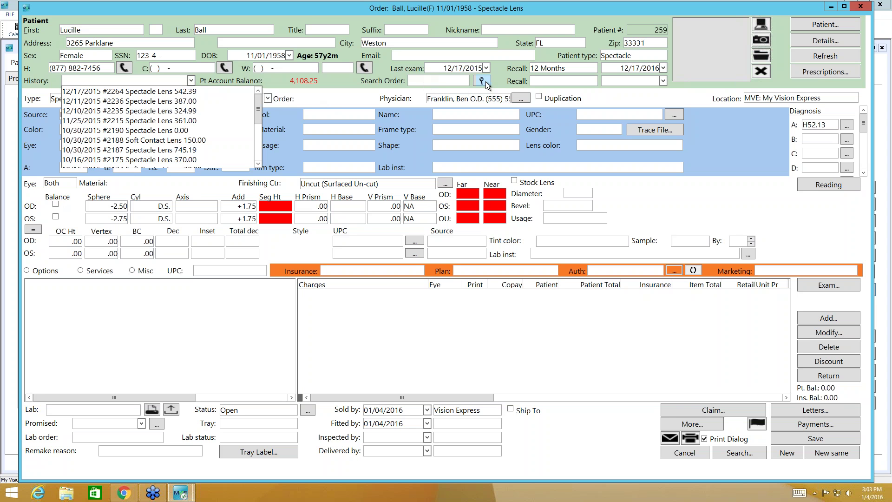
pyautogui.click(332, 98)
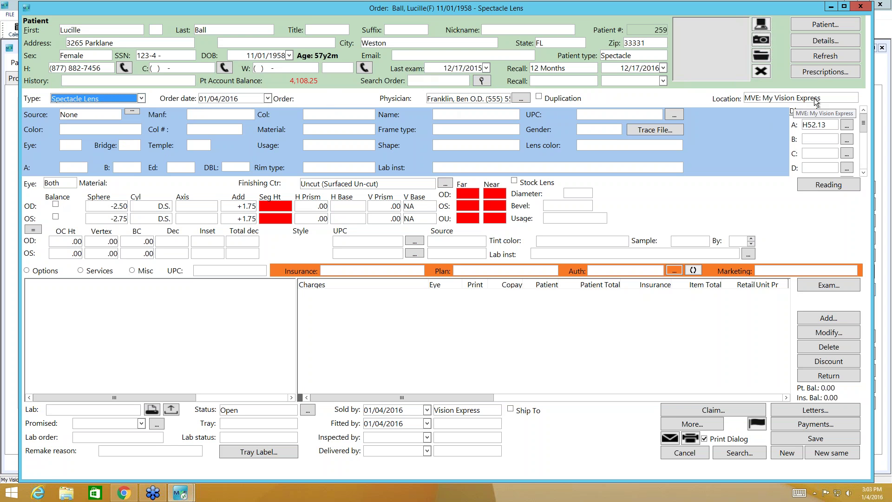
pyautogui.click(854, 97)
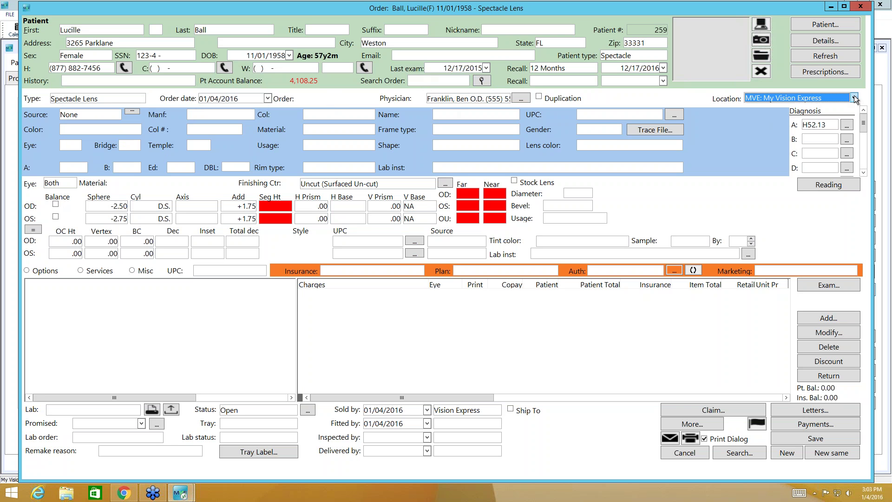
pyautogui.click(684, 99)
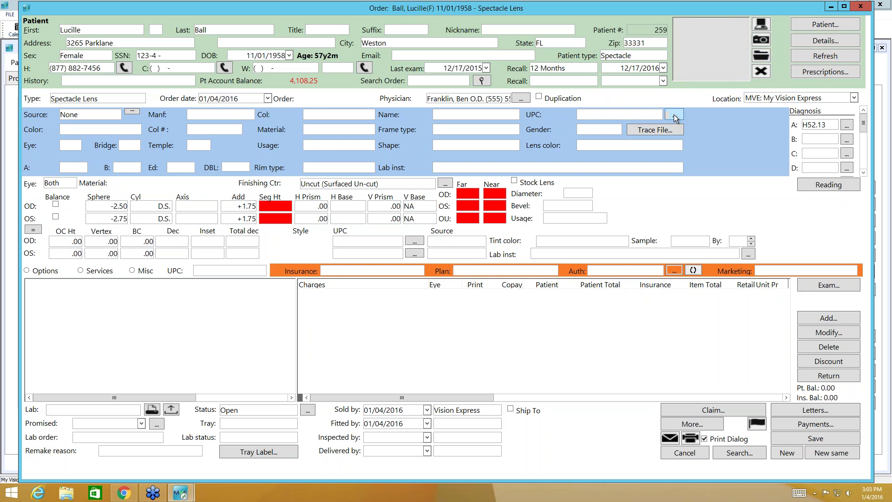
pyautogui.click(673, 114)
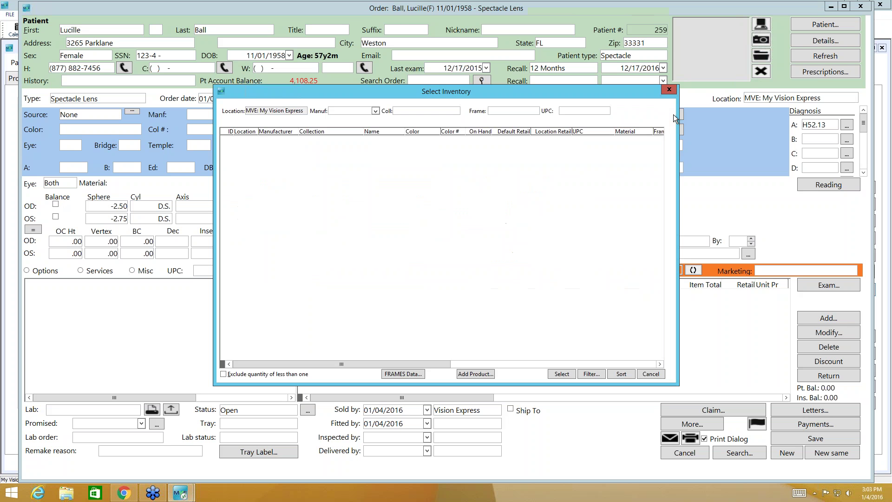
pyautogui.click(669, 89)
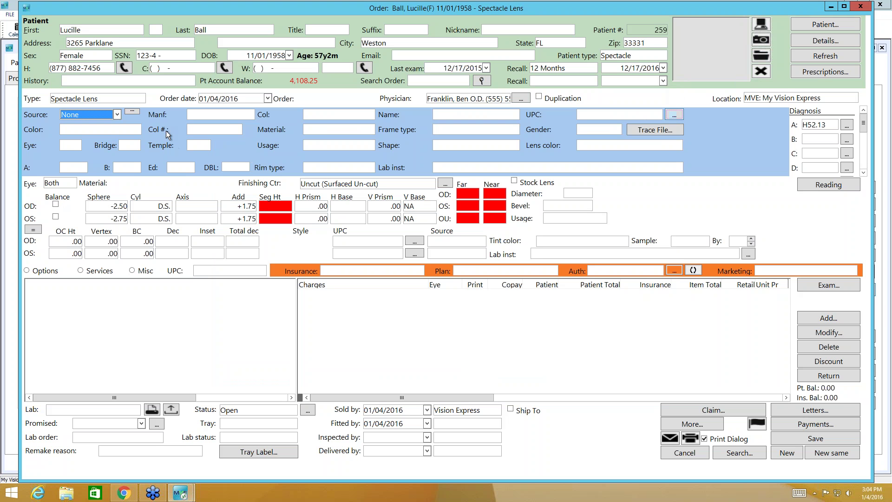
pyautogui.click(228, 113)
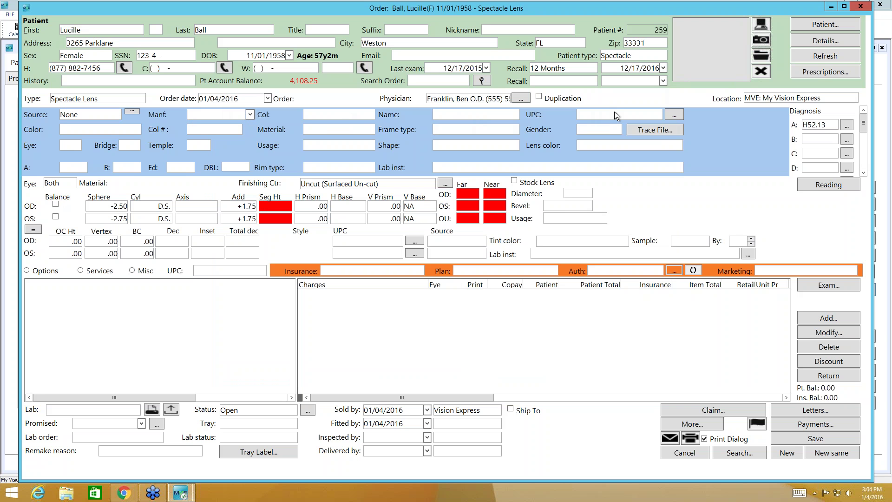
pyautogui.click(675, 115)
pyautogui.click(667, 90)
pyautogui.click(580, 113)
# Filter the frame inventory by manufacturer Luxottica and collection Burberry, and add the black BE2187 frame to the order
pyautogui.click(674, 114)
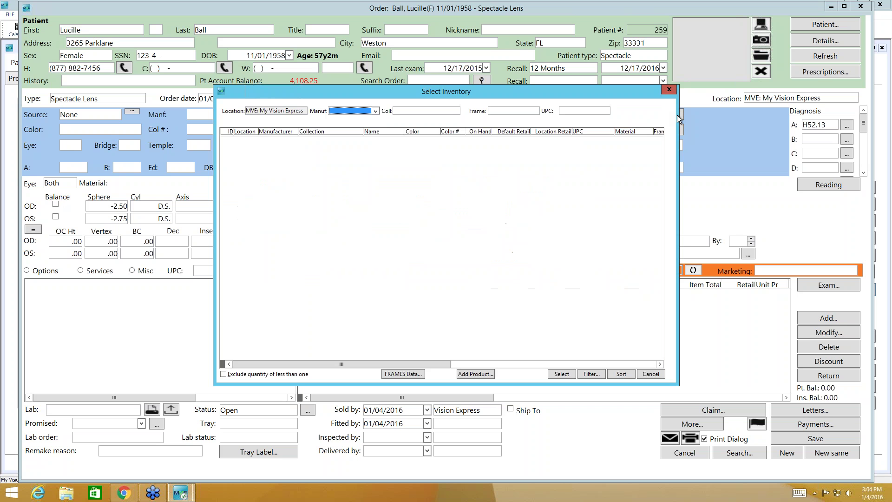
pyautogui.click(375, 112)
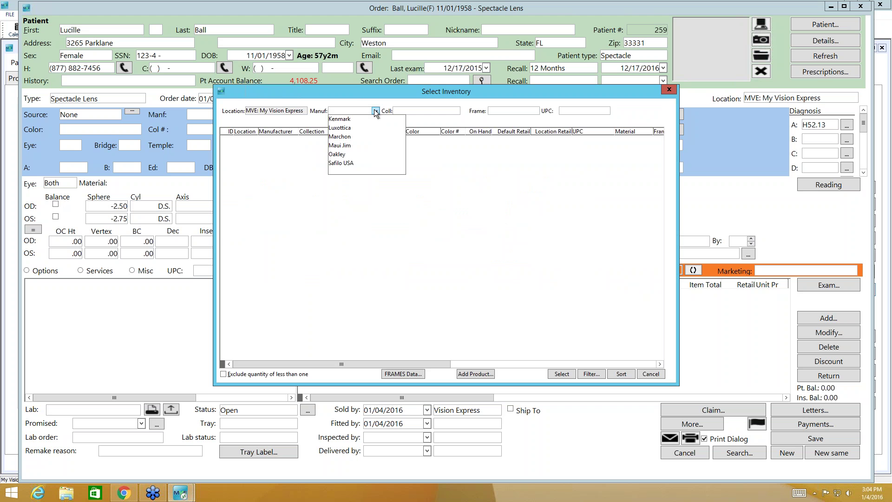
pyautogui.click(349, 128)
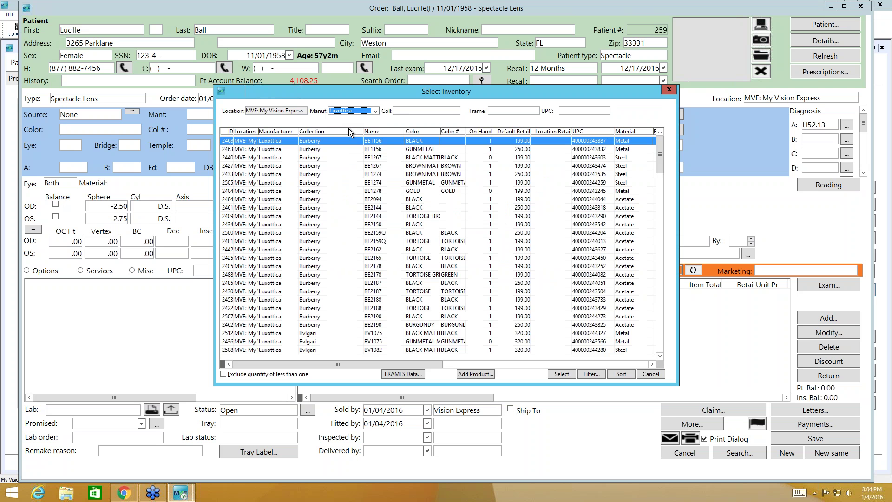
pyautogui.click(457, 111)
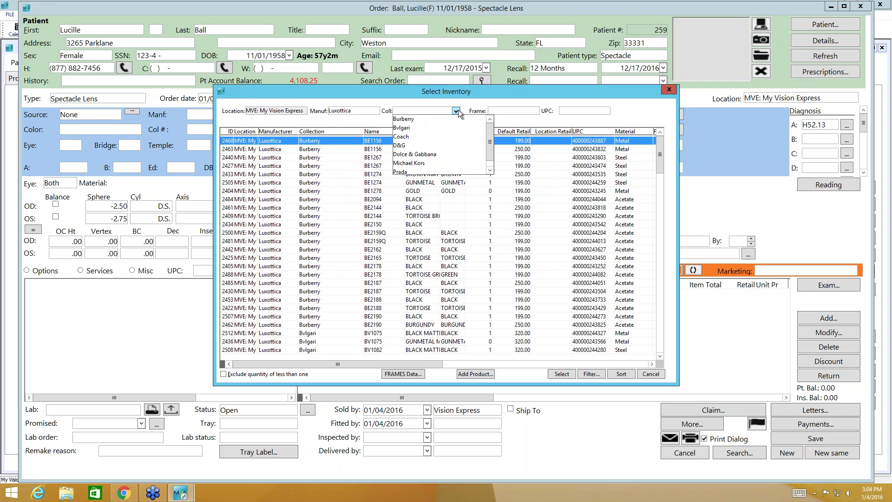
pyautogui.click(412, 119)
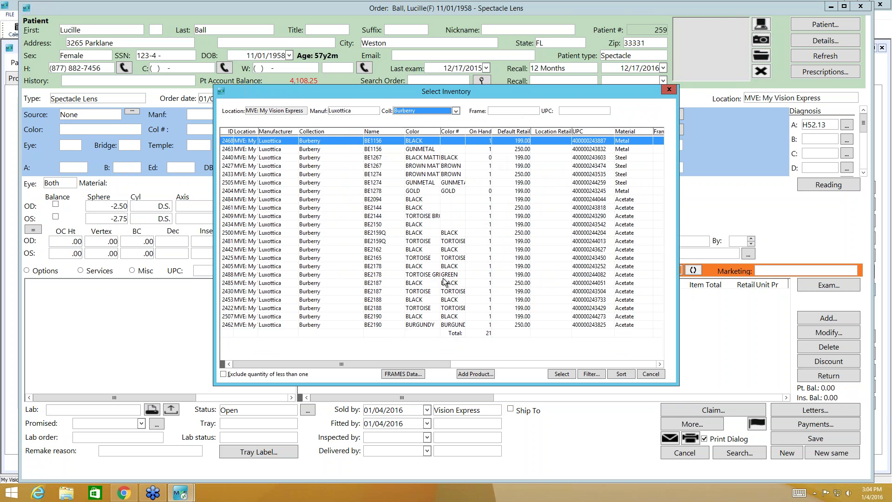
pyautogui.click(420, 282)
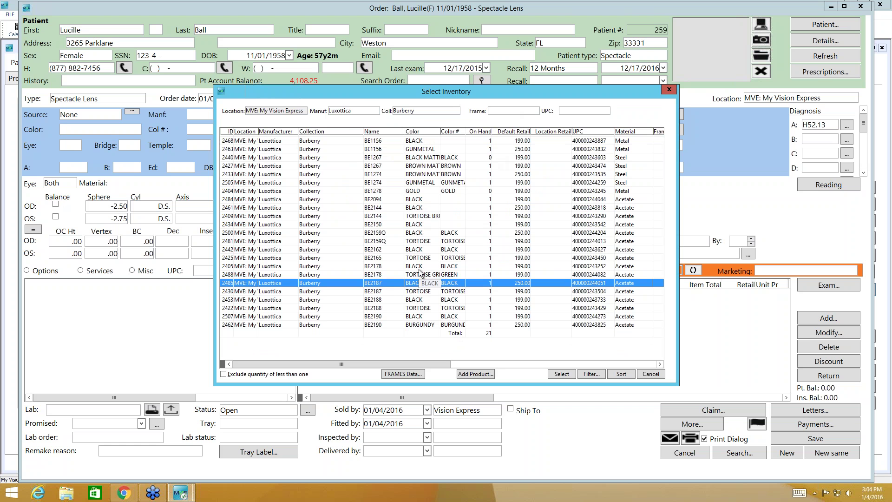
pyautogui.click(562, 373)
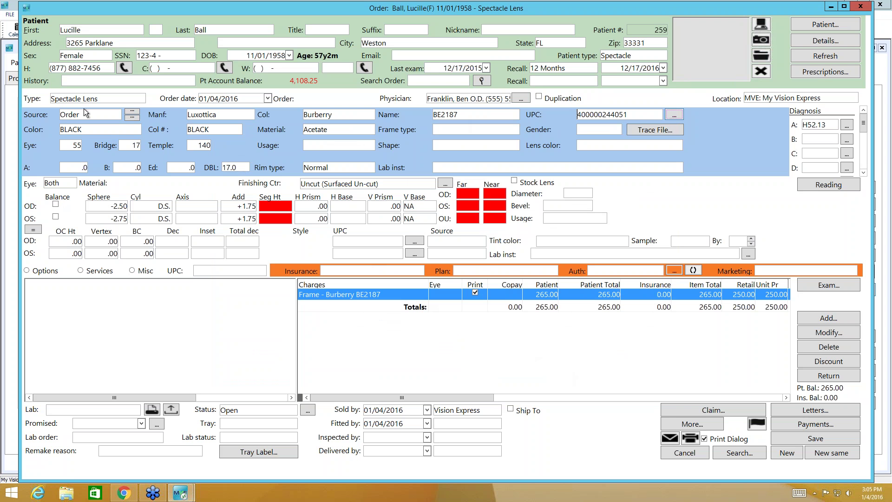
# View the frame ordering details for the selected frame and close them without changes
pyautogui.click(130, 118)
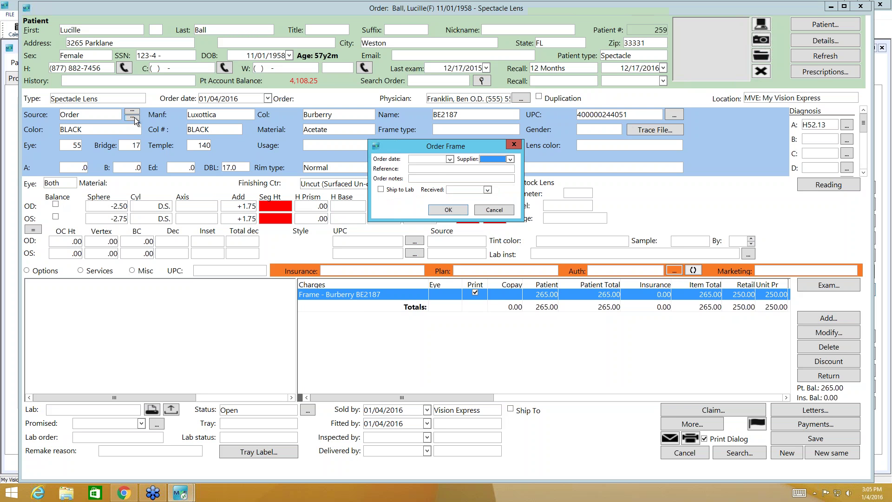
pyautogui.click(513, 144)
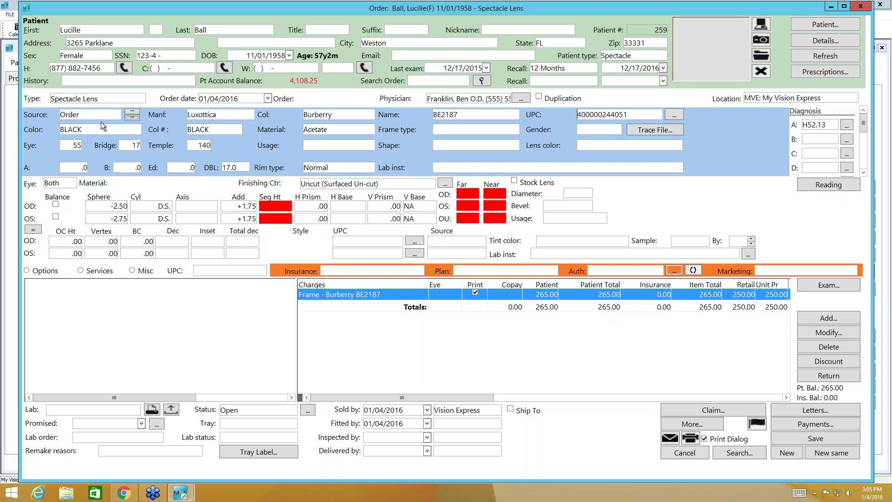
# Review the available frame source options and keep the source set to Order
pyautogui.click(117, 115)
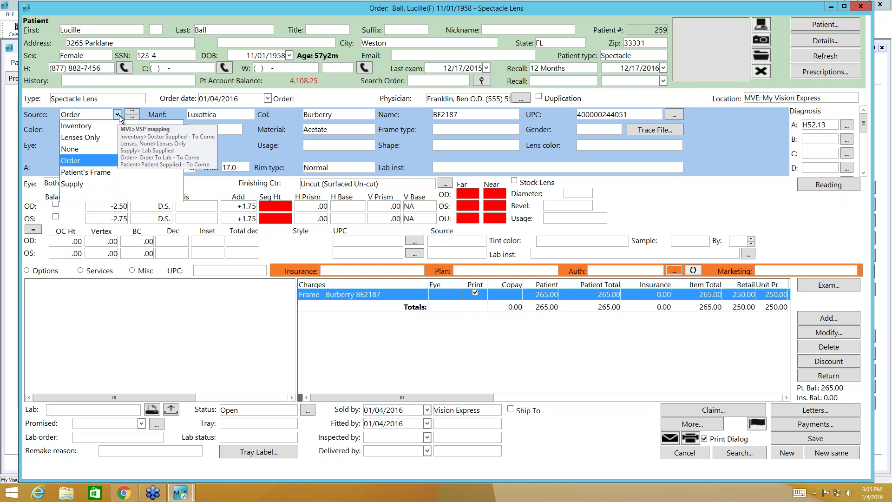
pyautogui.click(174, 105)
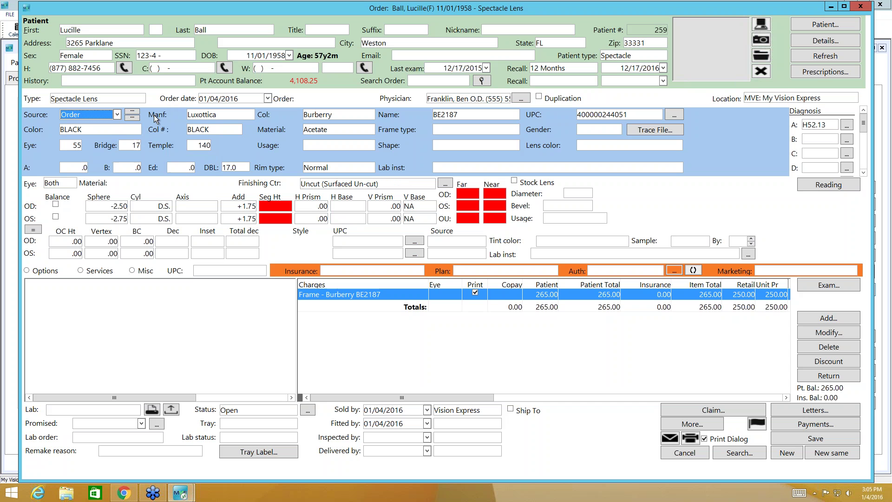
pyautogui.click(117, 115)
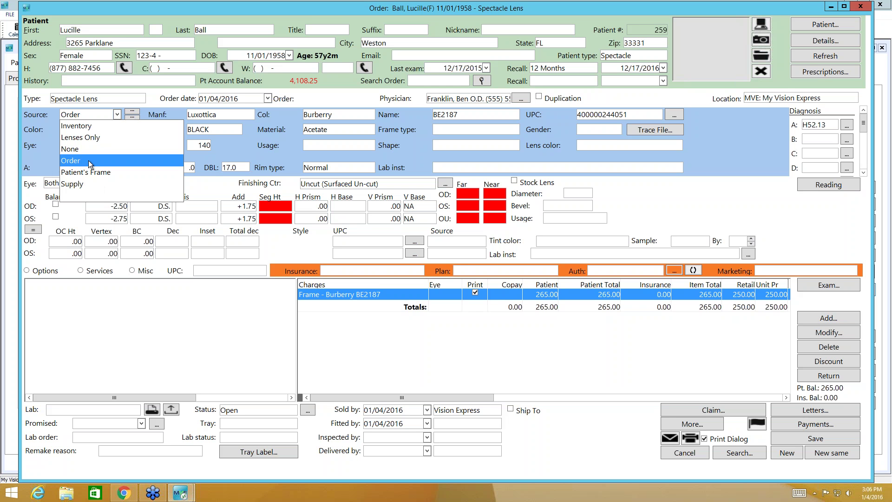
pyautogui.press('Return')
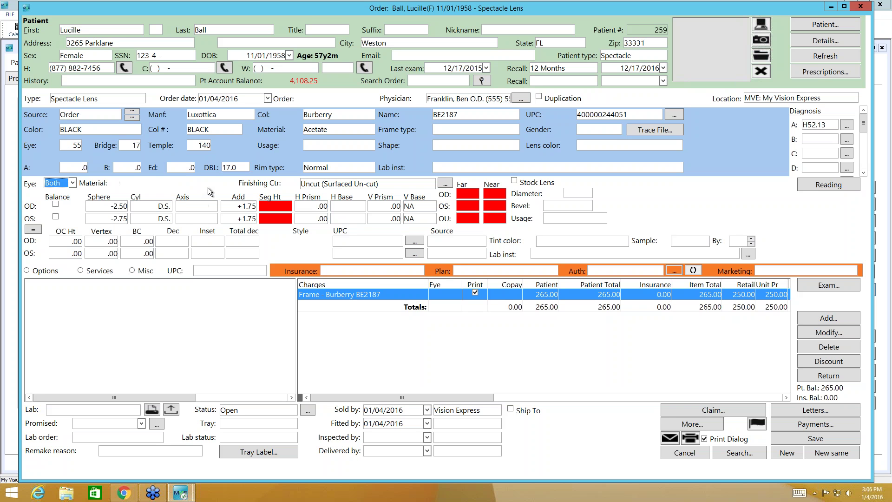
# Record the frame order with order date 01/04/2016 and supplier Luxottica
pyautogui.click(132, 117)
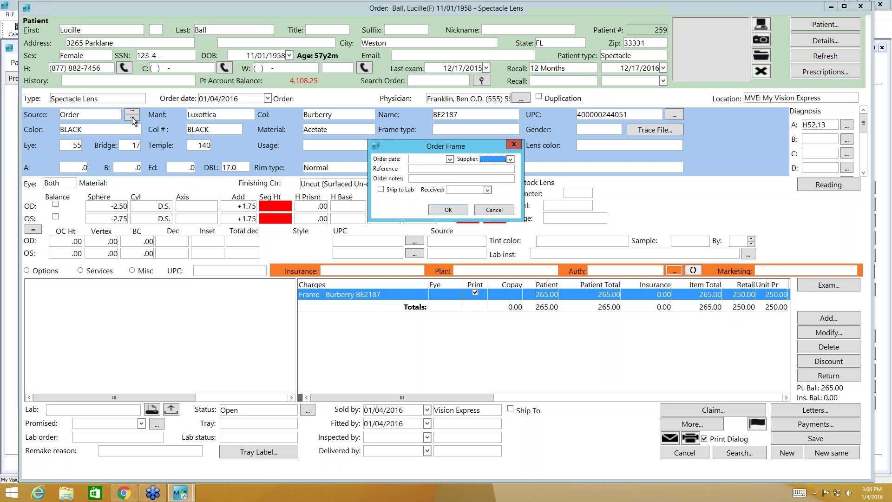
pyautogui.click(449, 159)
pyautogui.click(431, 196)
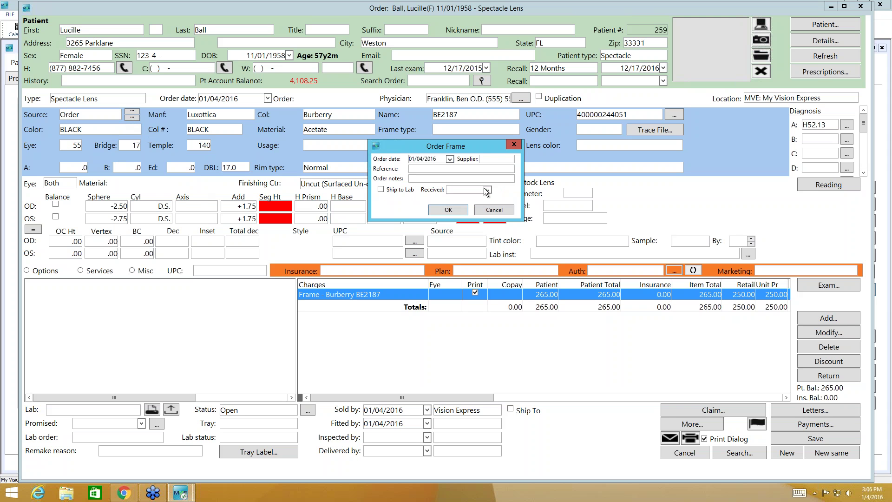
pyautogui.click(509, 159)
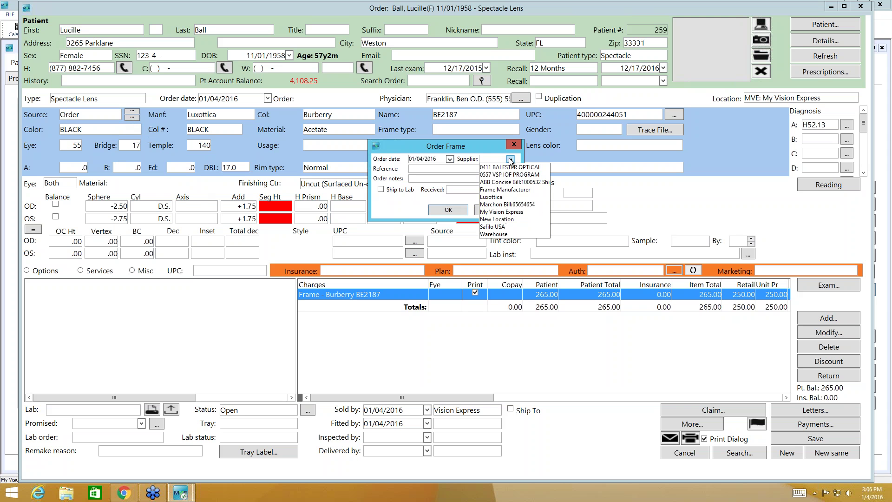
pyautogui.click(492, 197)
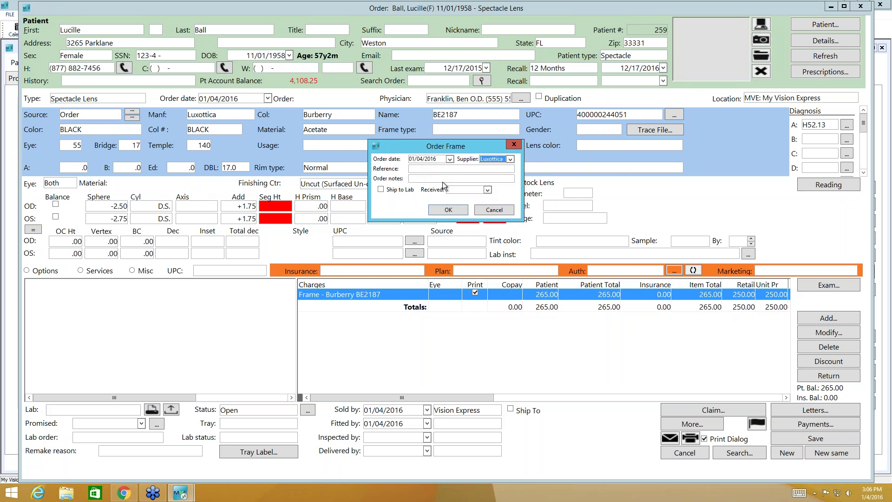
pyautogui.click(448, 211)
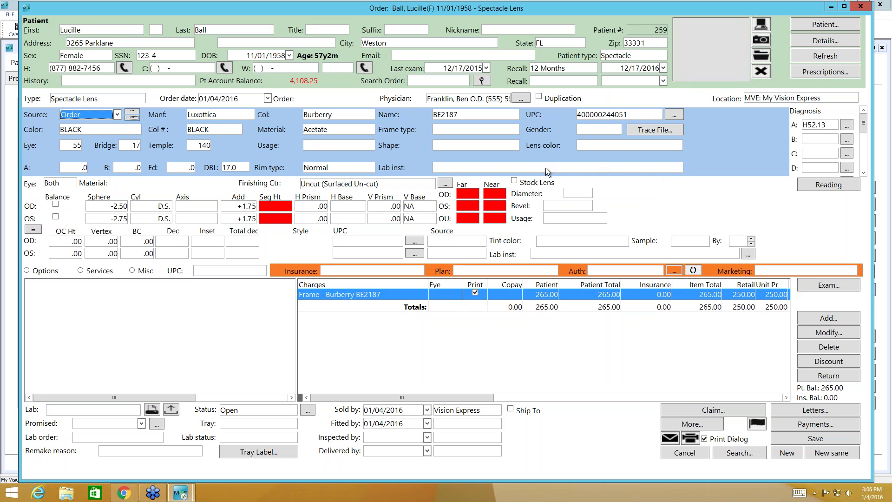
# Check the frame's lab instructions field and browse the favorite codes for diagnosis B without assigning one
pyautogui.click(529, 167)
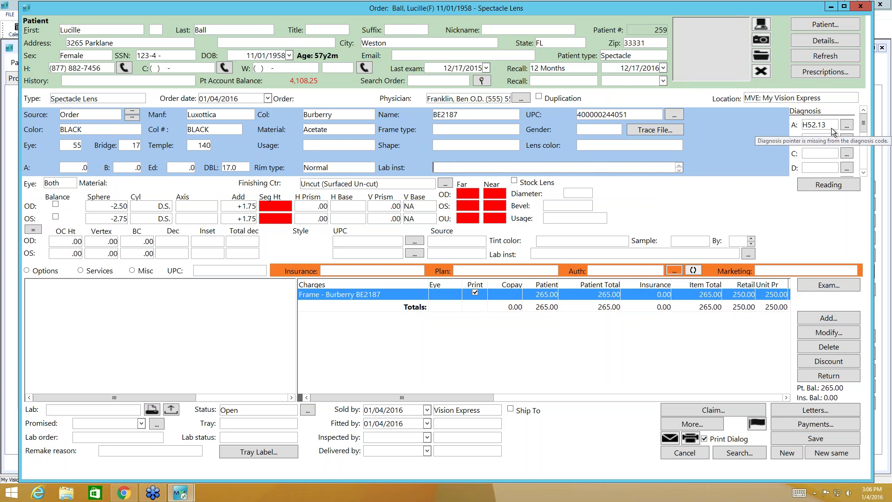
pyautogui.click(846, 139)
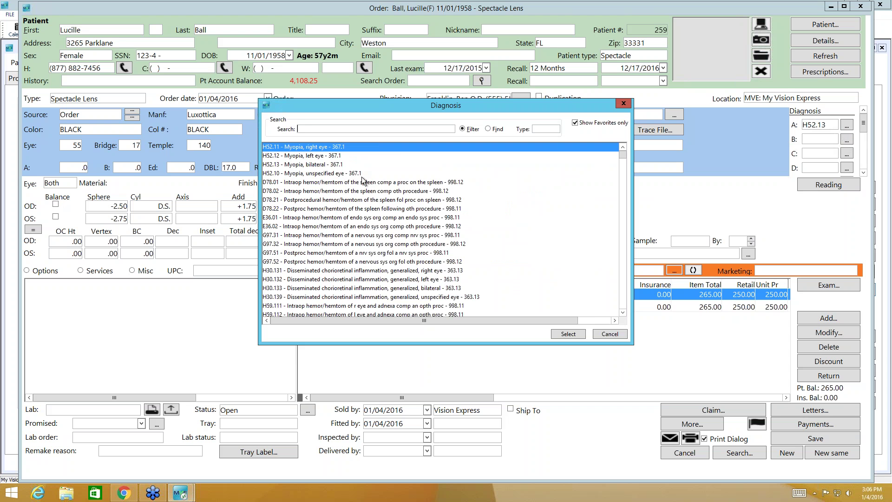
pyautogui.click(336, 165)
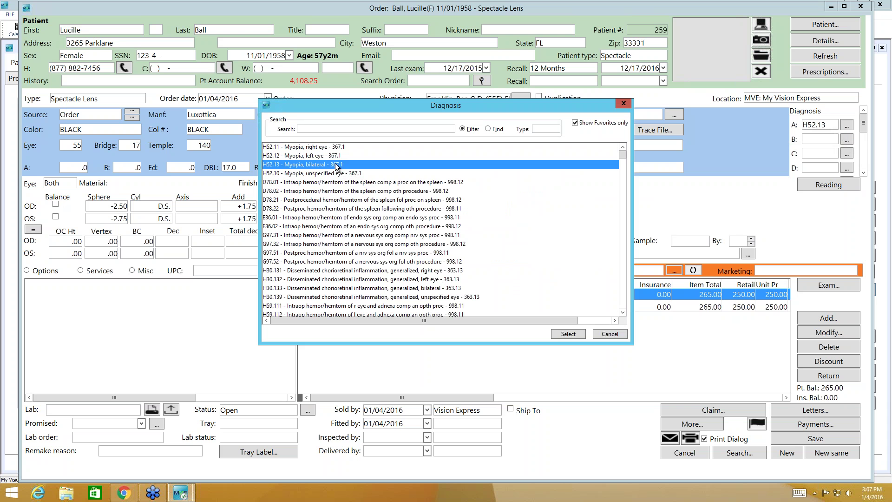
pyautogui.click(609, 334)
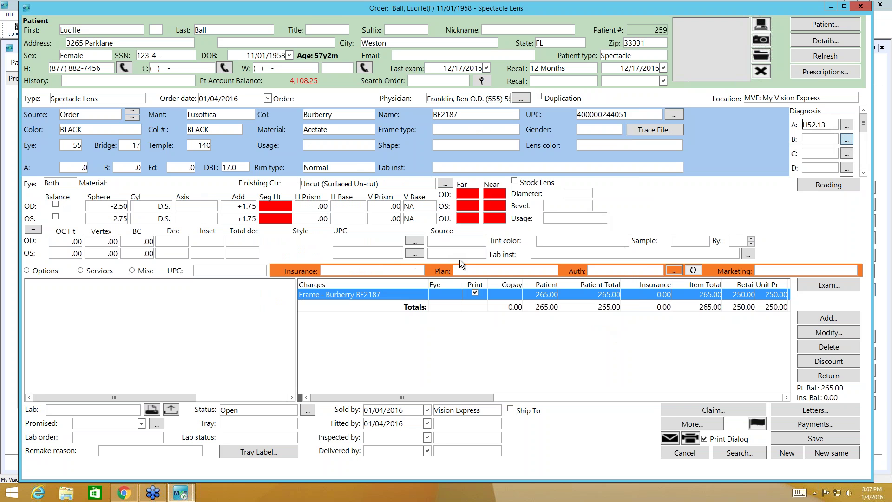
# Keep the lens order for both eyes and set the finishing option to Complete (Frame To-Come)
pyautogui.click(72, 182)
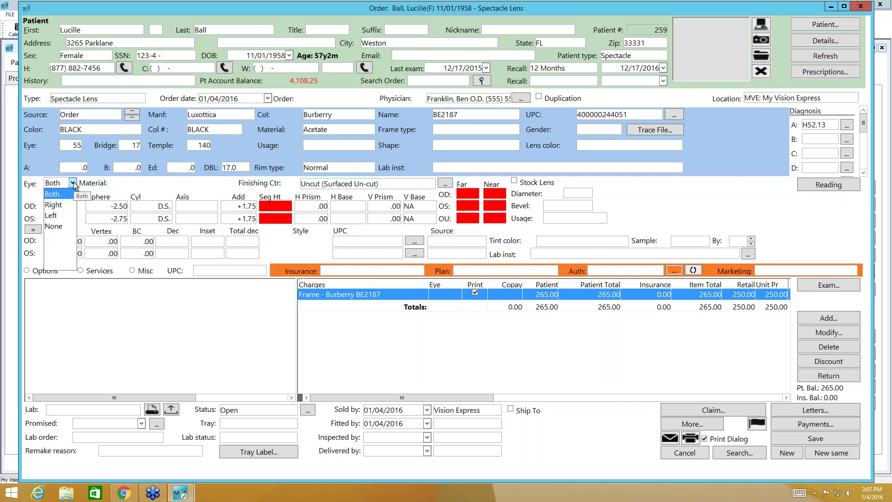
pyautogui.click(126, 181)
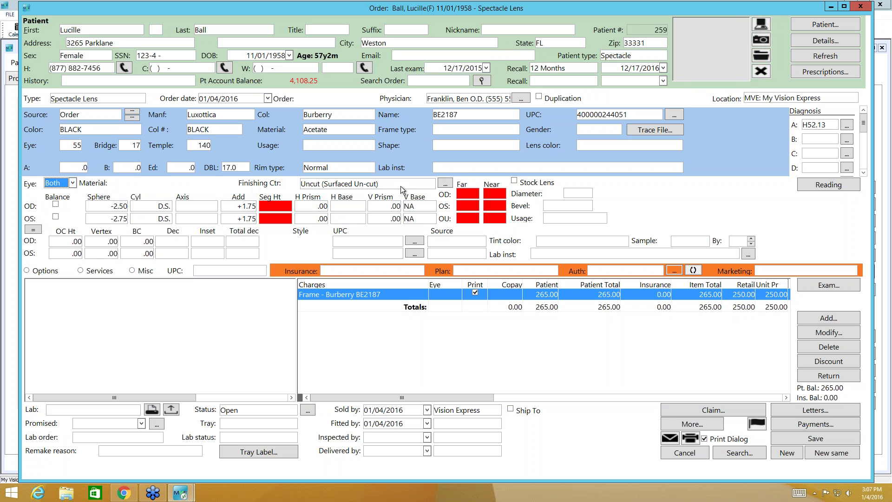
pyautogui.click(431, 184)
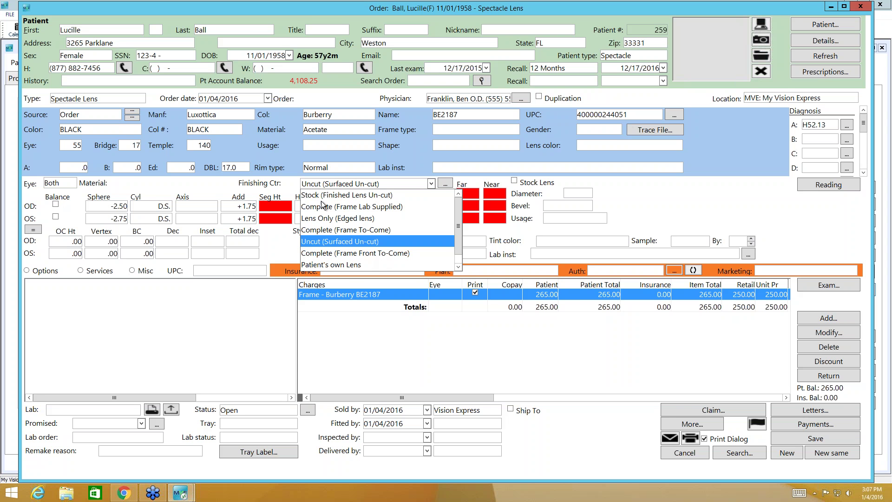
pyautogui.click(328, 230)
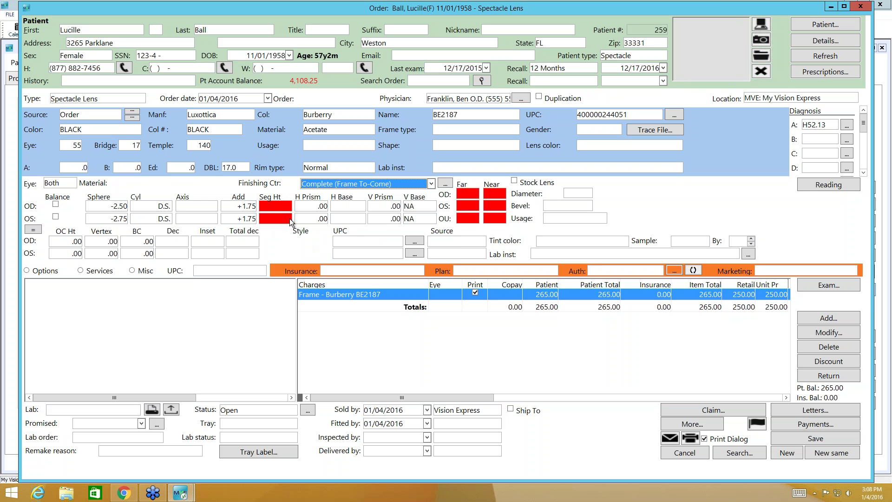
# Convert the prescription to a reading prescription and enter a far OU pupillary distance of 63
pyautogui.click(841, 184)
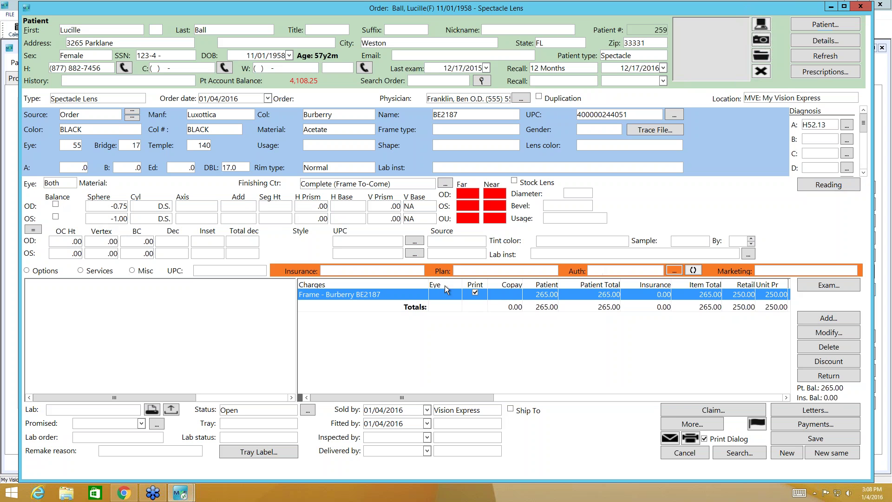
pyautogui.click(466, 220)
pyautogui.write('63')
pyautogui.press('Tab')
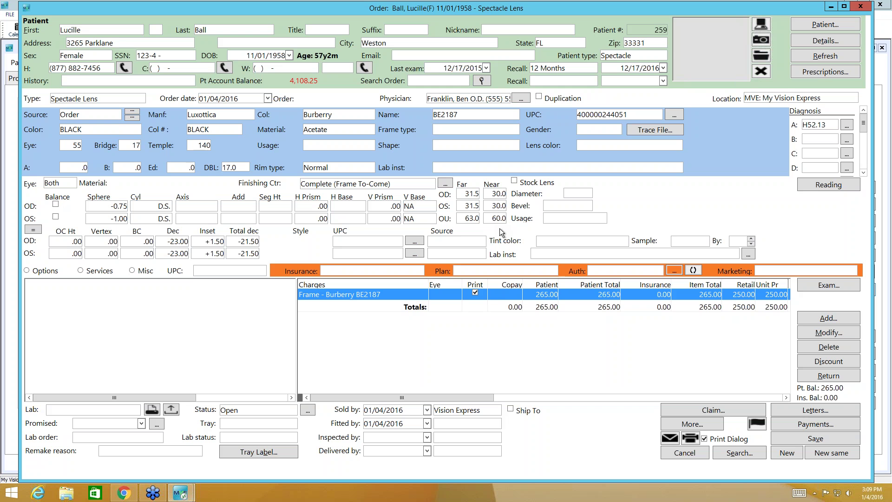
# Mark the lenses as stock lenses with diameter 70, Hide-a-Bevel bevel and Reading usage
pyautogui.click(515, 181)
pyautogui.click(586, 194)
pyautogui.write('70')
pyautogui.click(587, 206)
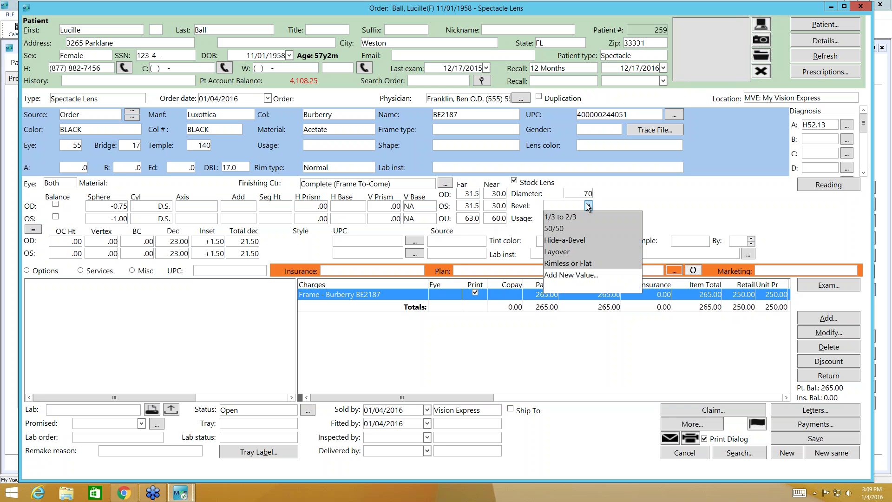
pyautogui.click(574, 240)
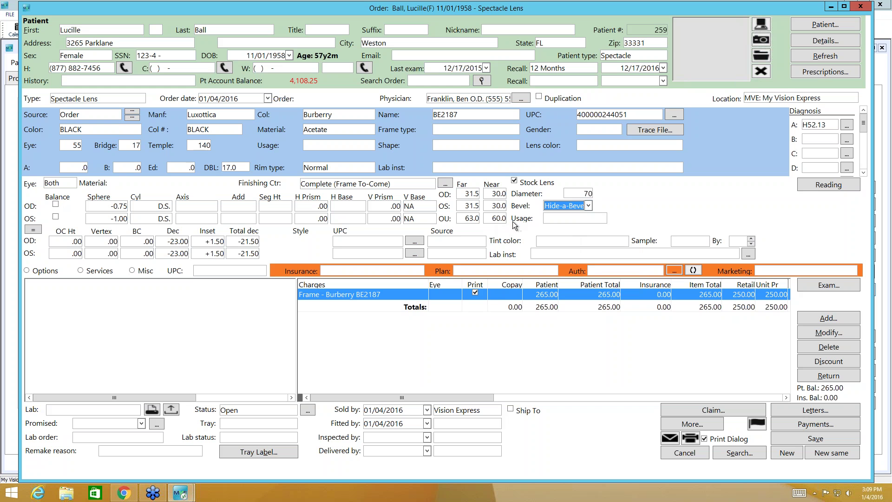
pyautogui.click(602, 218)
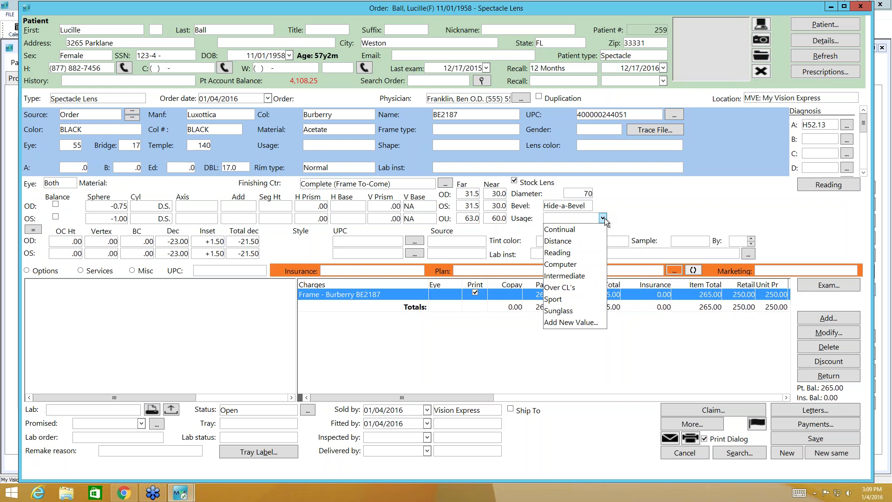
pyautogui.click(567, 255)
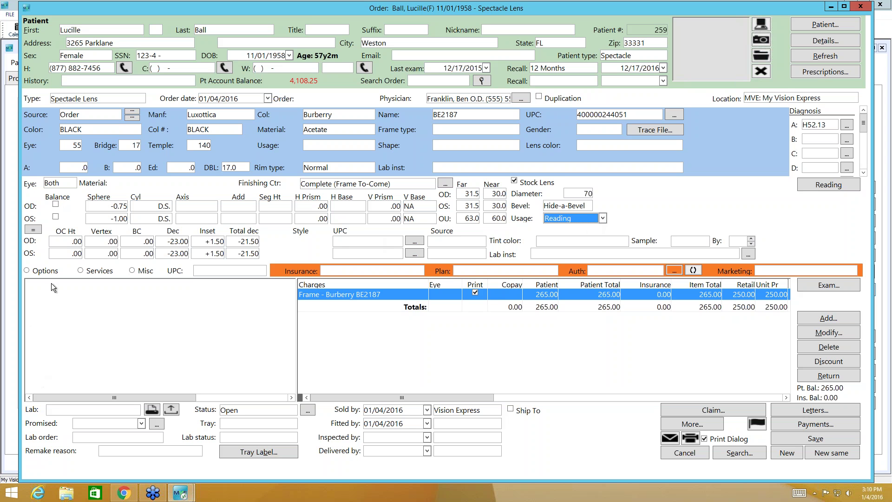
# Filter the right-eye lens selection by Single Vision style and Trivex material, and choose Any Single Vision (Lab Choice) - Clear
pyautogui.click(415, 241)
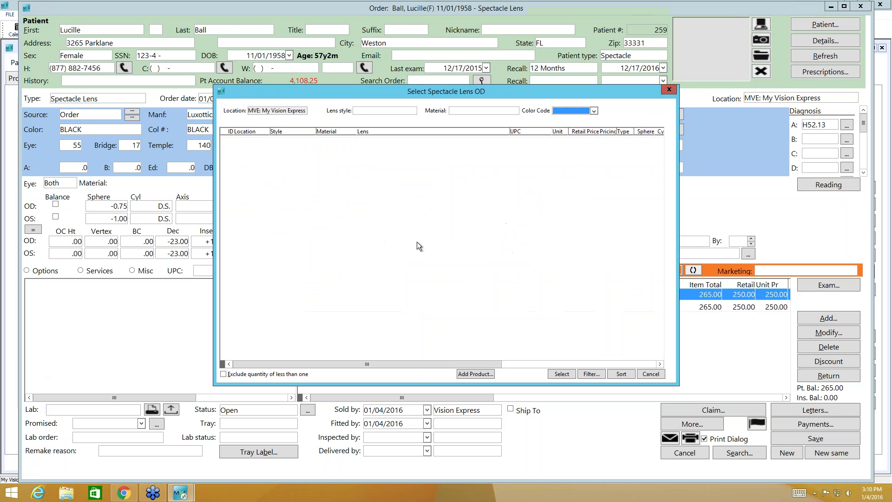
pyautogui.click(397, 111)
pyautogui.click(413, 110)
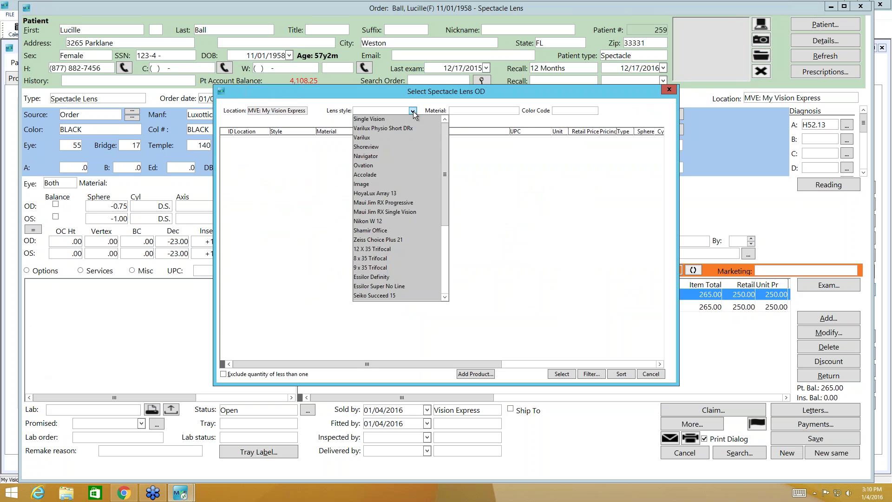
pyautogui.click(380, 119)
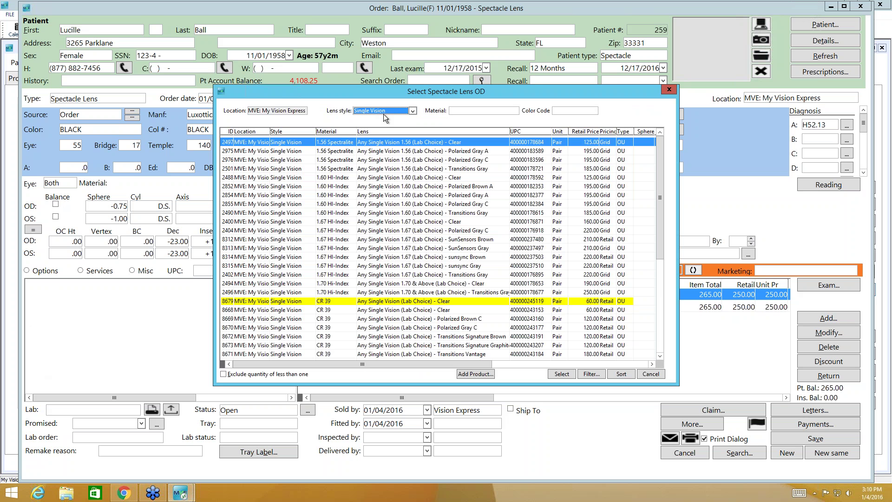
pyautogui.click(514, 111)
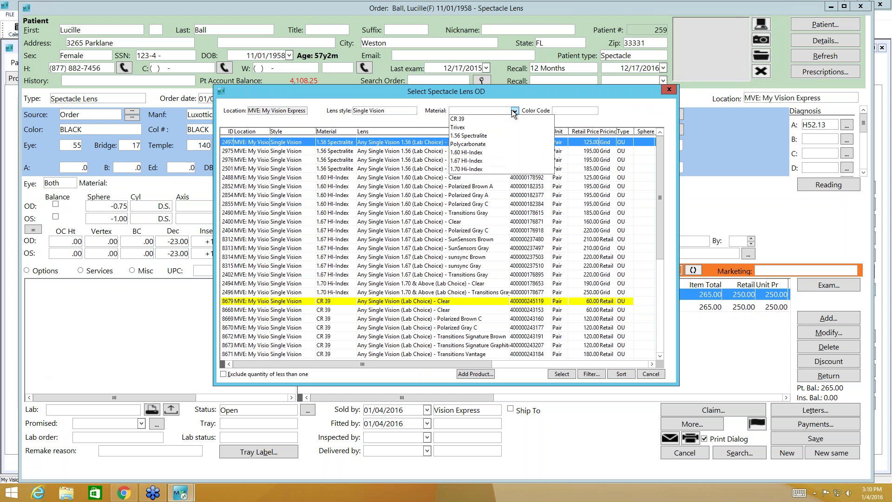
pyautogui.click(461, 128)
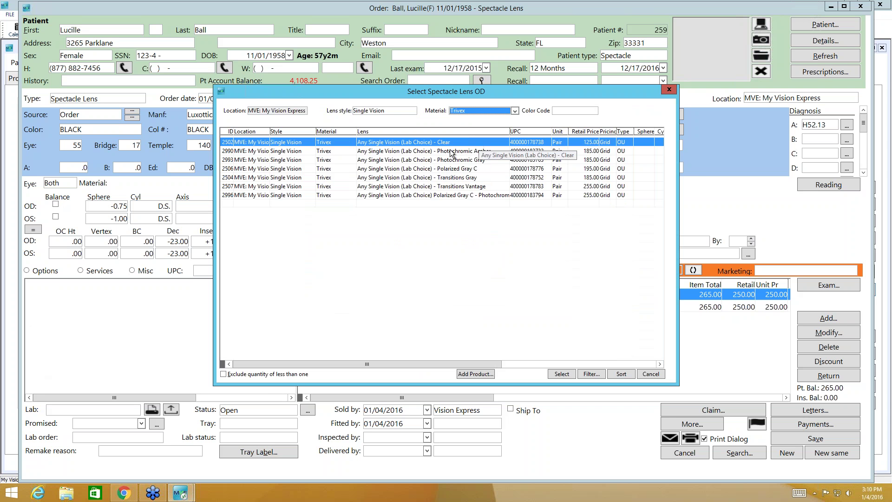
pyautogui.doubleClick(434, 141)
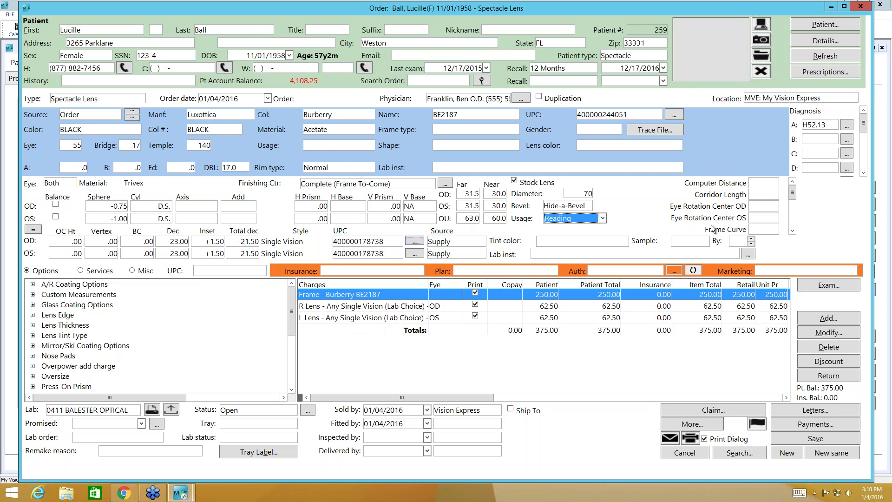
# Examine the list of custom measurement fields for the lenses, from Computer Distance to Wrap Angle
pyautogui.click(792, 230)
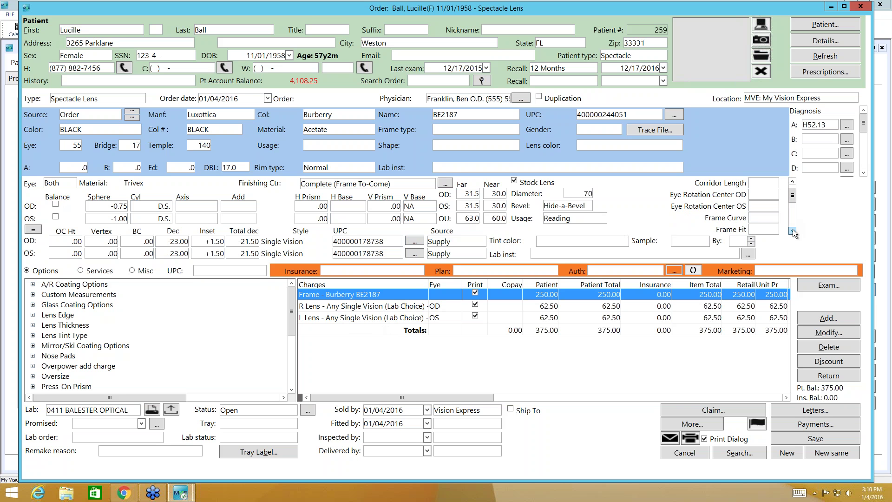
pyautogui.click(792, 231)
pyautogui.click(792, 230)
pyautogui.click(792, 231)
pyautogui.click(792, 230)
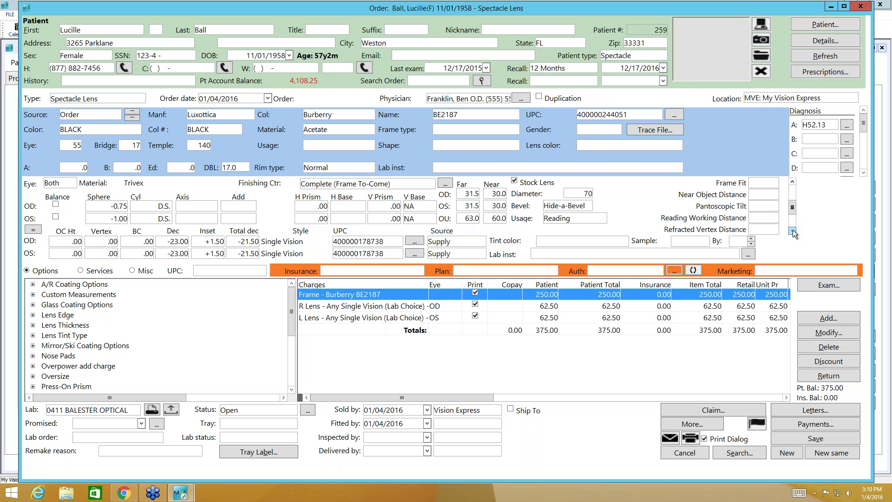
pyautogui.click(792, 230)
pyautogui.click(792, 230)
pyautogui.click(793, 230)
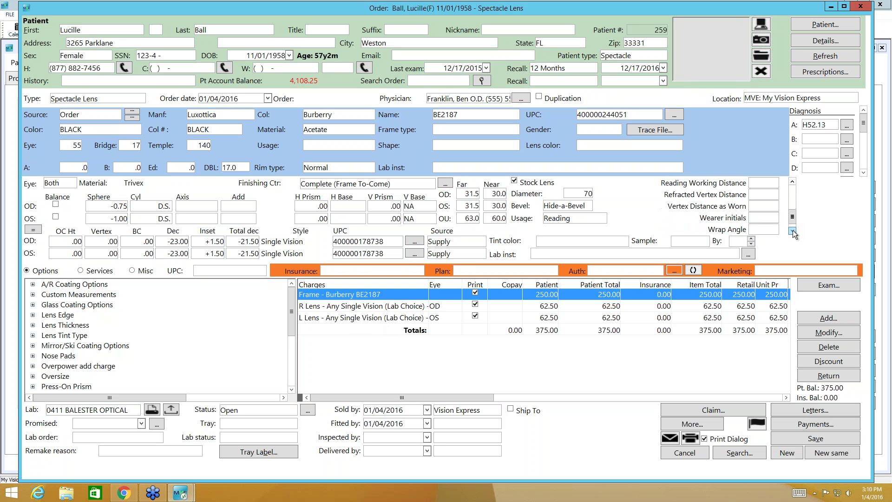
pyautogui.click(793, 230)
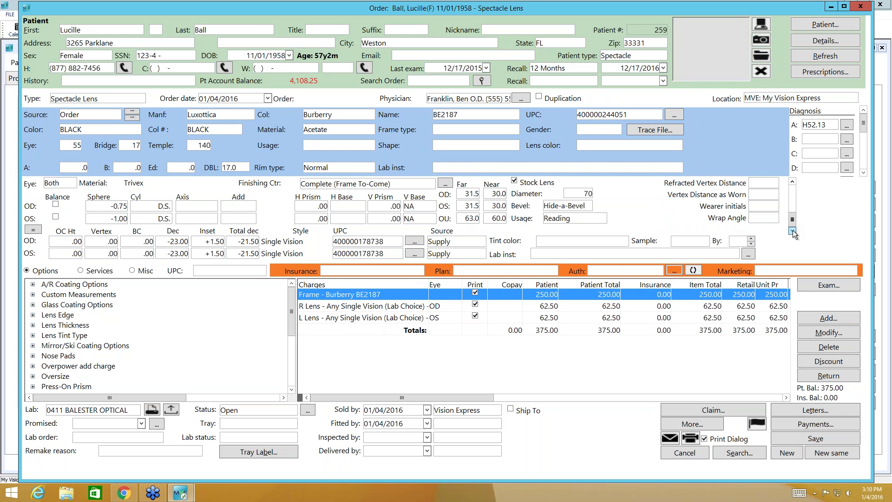
pyautogui.click(791, 183)
pyautogui.click(791, 183)
pyautogui.click(792, 183)
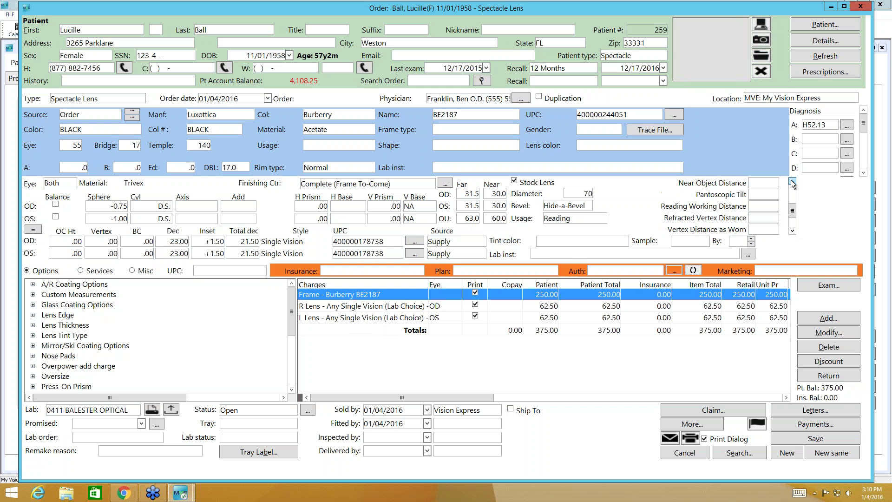
pyautogui.click(792, 182)
pyautogui.click(791, 182)
pyautogui.click(791, 182)
pyautogui.click(792, 182)
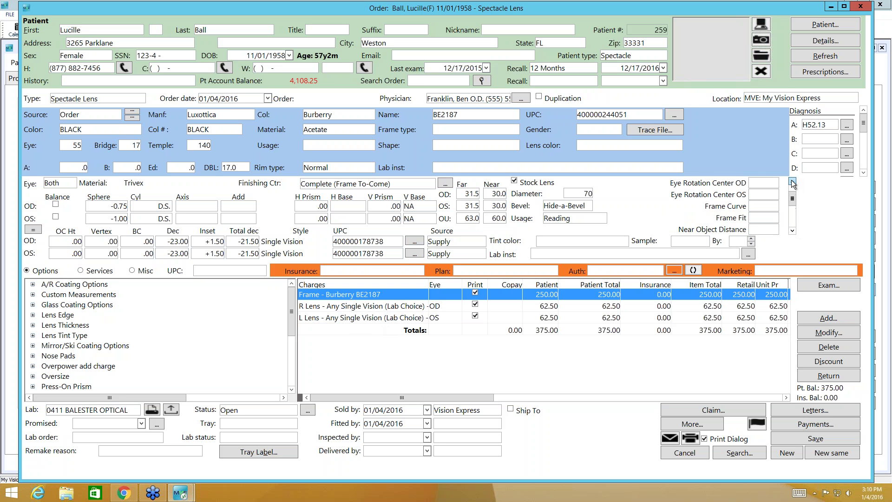
# Examine the available A/R coating options and their prices in the lens options list
pyautogui.click(792, 182)
pyautogui.click(792, 183)
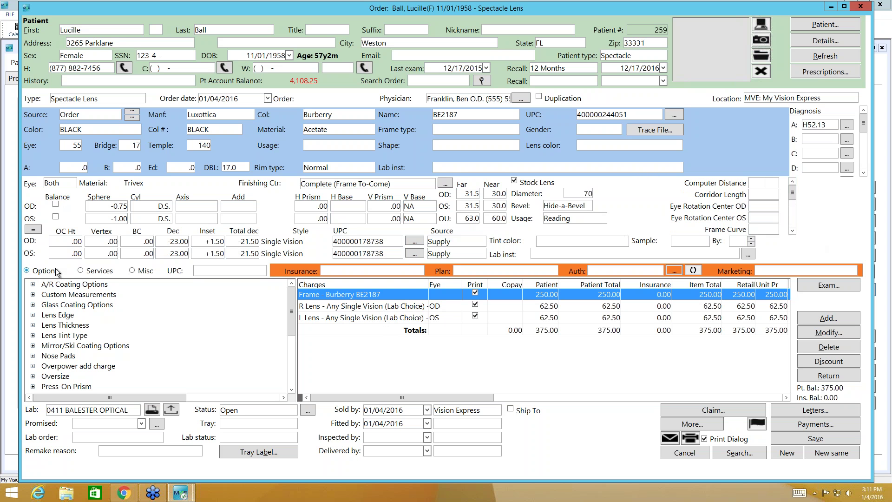
pyautogui.click(32, 285)
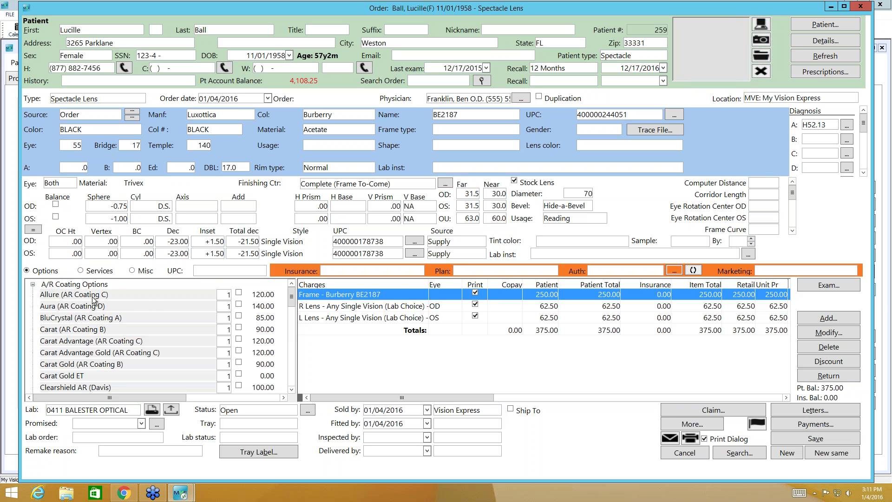
pyautogui.click(291, 389)
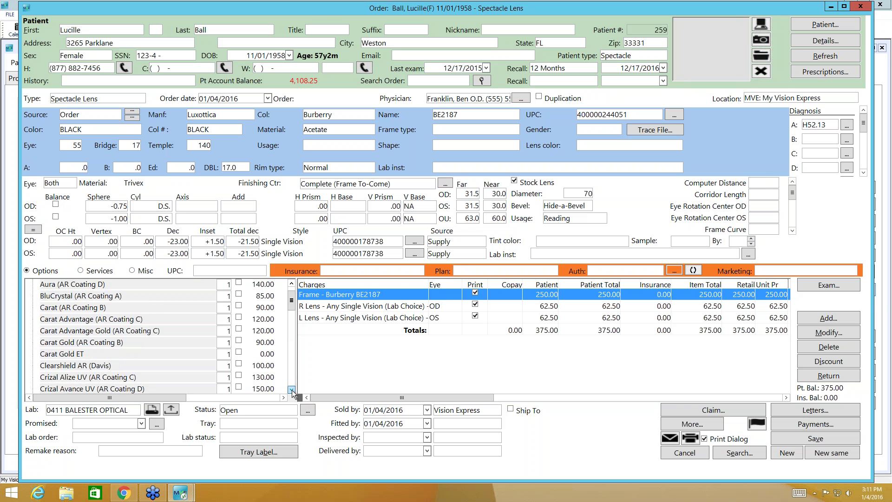
pyautogui.click(292, 389)
pyautogui.click(292, 389)
pyautogui.click(292, 389)
pyautogui.click(291, 390)
pyautogui.click(292, 389)
pyautogui.click(292, 389)
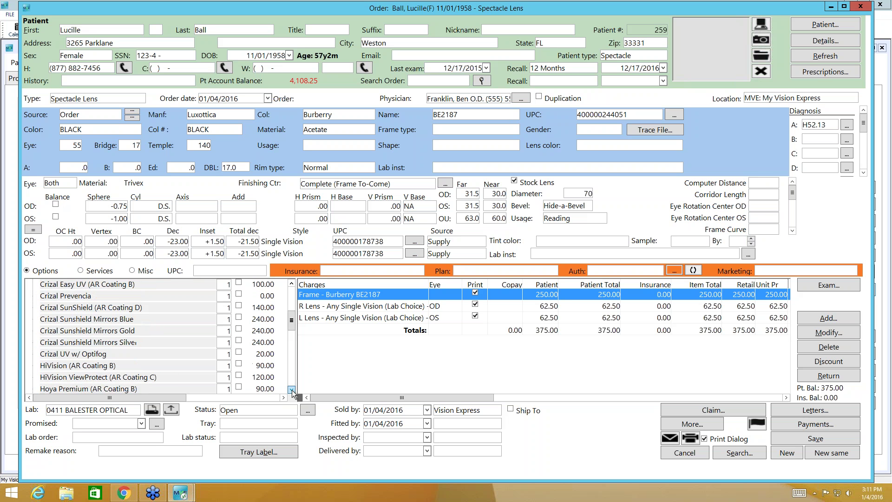
pyautogui.click(292, 390)
pyautogui.click(292, 389)
pyautogui.click(291, 390)
pyautogui.click(292, 389)
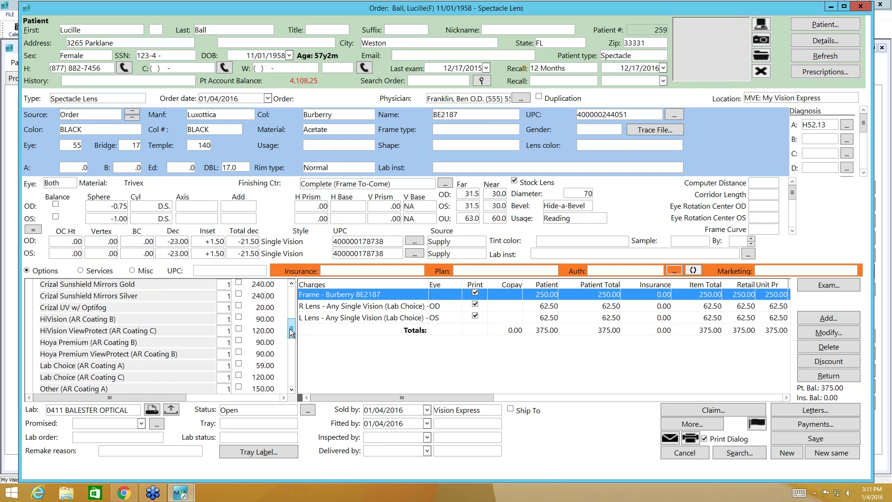
pyautogui.moveTo(292, 332); pyautogui.dragTo(281, 284)
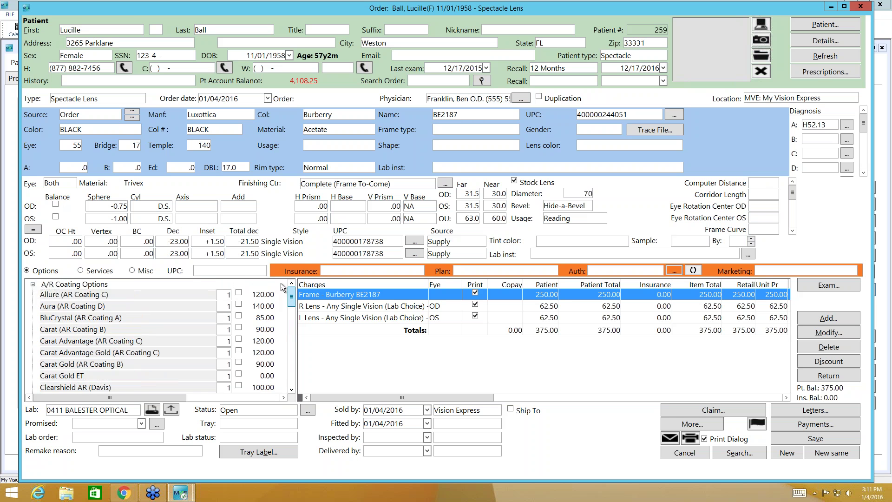
pyautogui.click(33, 284)
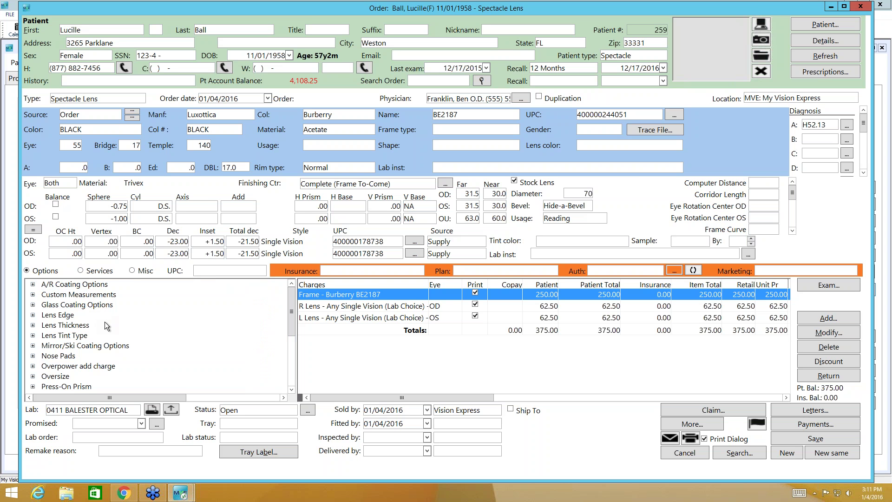
# Look through the lens option categories and add the Aura (AR Coating D) coating to the order charges
pyautogui.click(291, 389)
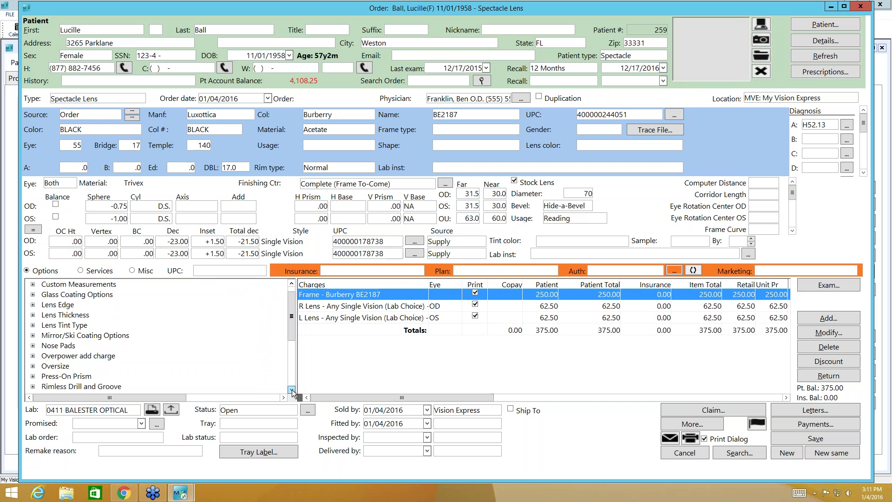
pyautogui.click(292, 389)
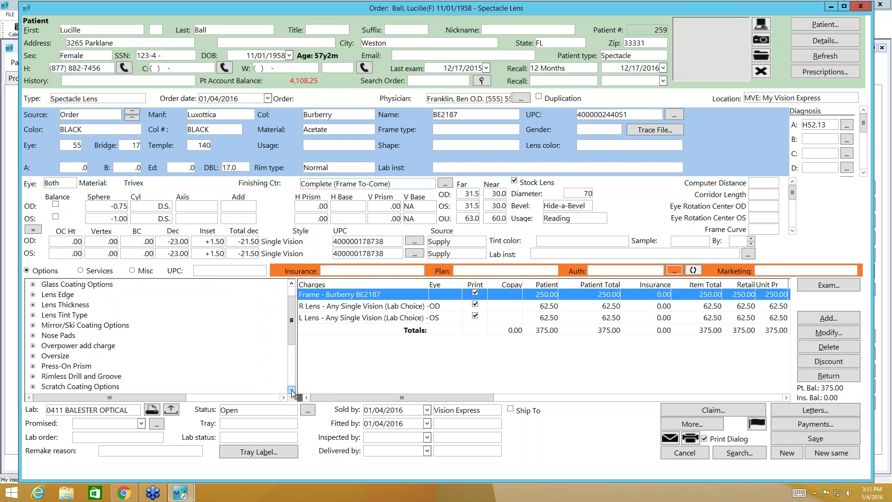
pyautogui.click(291, 389)
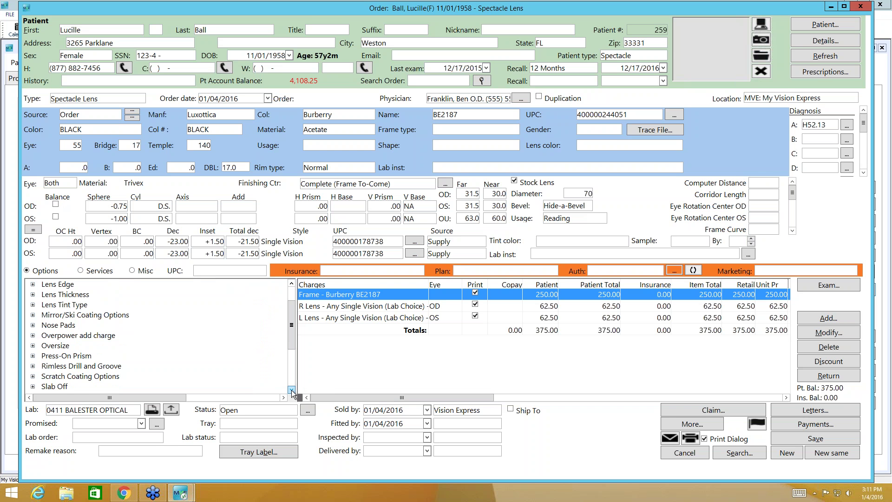
pyautogui.click(291, 389)
pyautogui.click(291, 390)
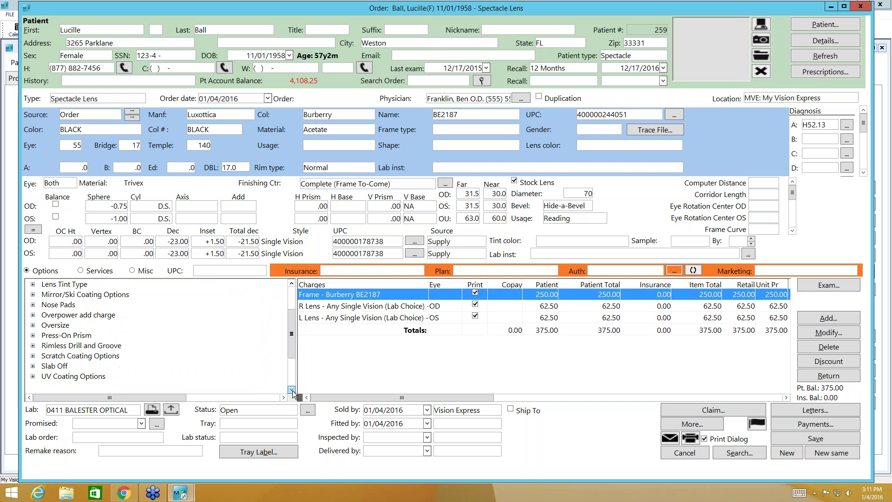
pyautogui.click(292, 283)
pyautogui.click(292, 282)
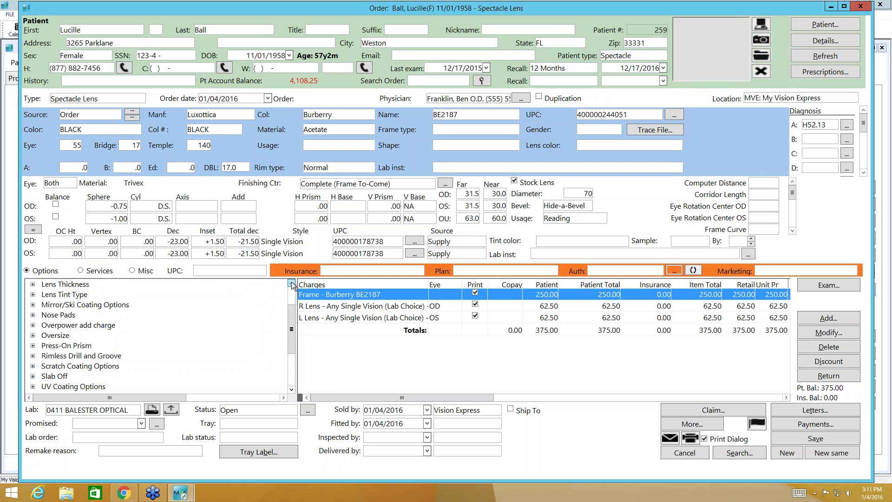
pyautogui.click(292, 282)
pyautogui.click(292, 283)
pyautogui.click(292, 282)
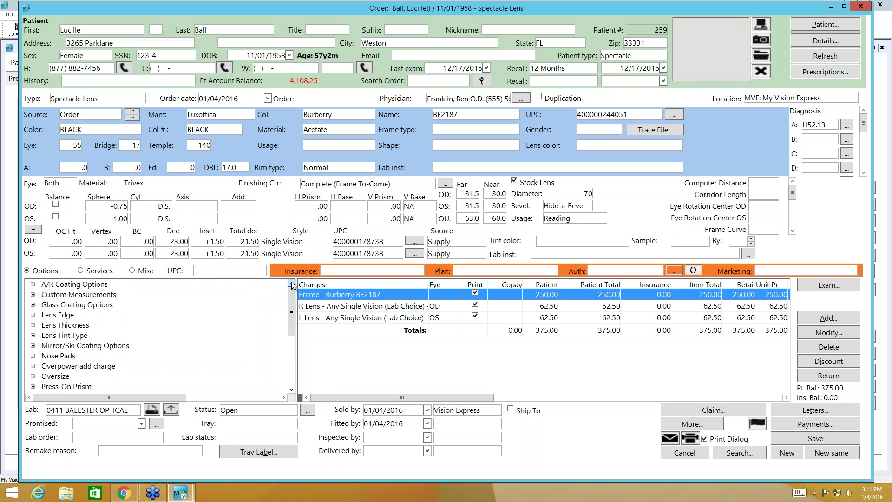
pyautogui.click(33, 284)
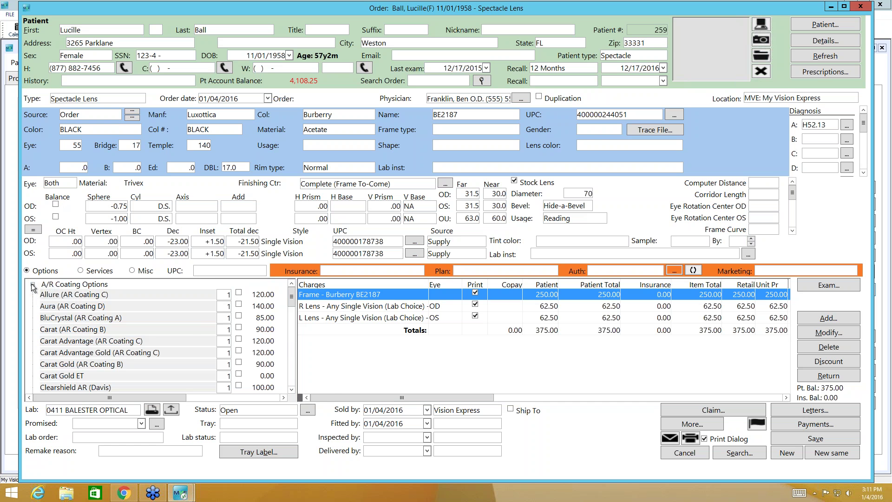
pyautogui.click(238, 304)
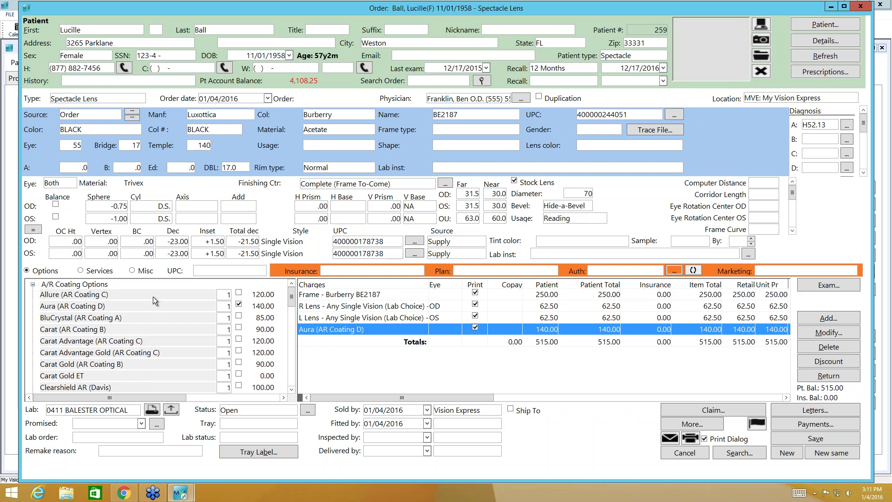
# List the chargeable services and import all procedures from the 12/17/2015 exam, agreeing to bill both of them again
pyautogui.click(80, 271)
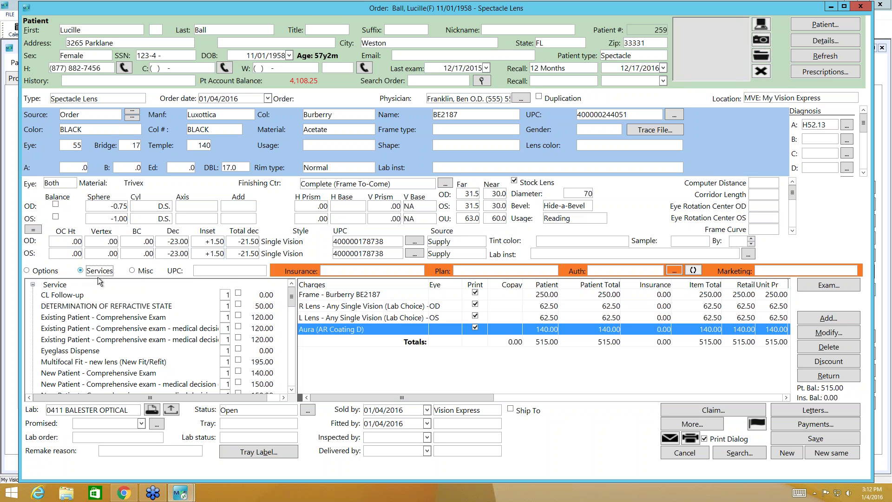
pyautogui.moveTo(294, 307); pyautogui.dragTo(294, 332)
pyautogui.scroll(-7, 293, 332)
pyautogui.scroll(4, 288, 331)
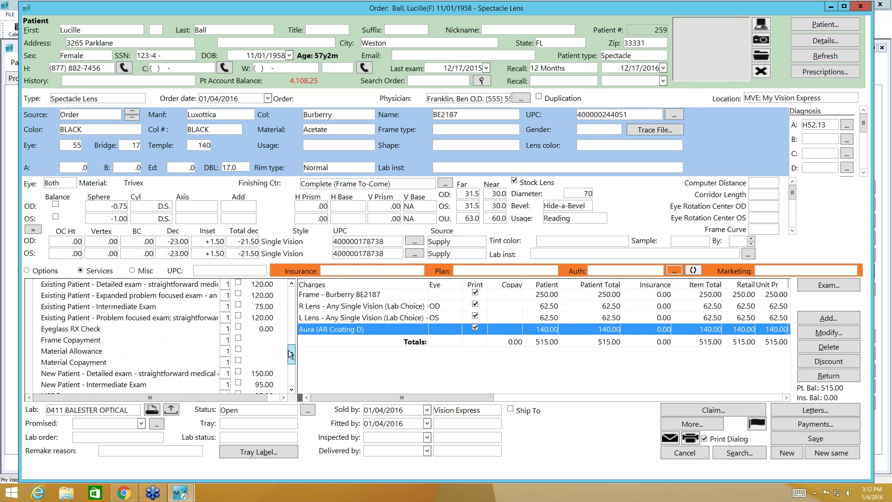
pyautogui.scroll(5, 288, 331)
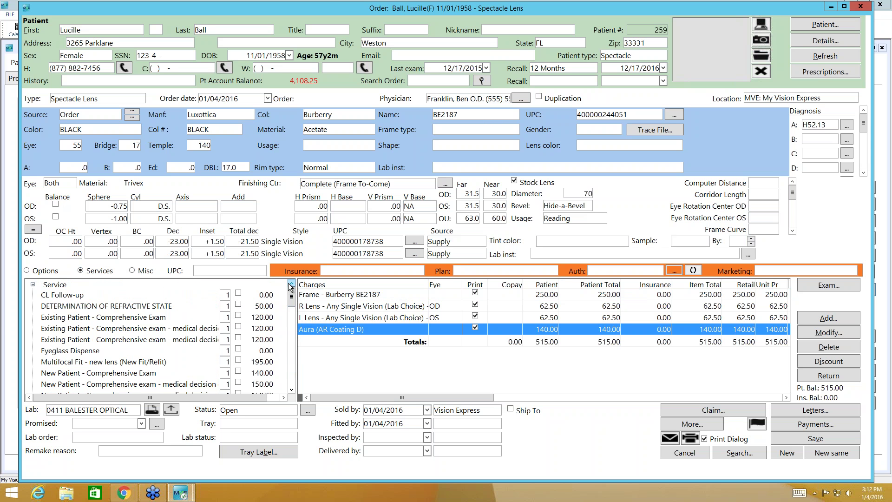
pyautogui.click(829, 287)
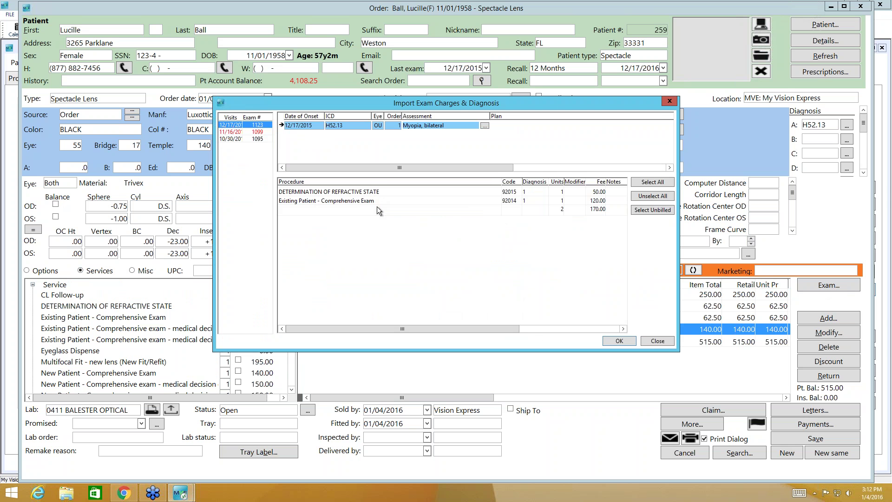
pyautogui.click(653, 182)
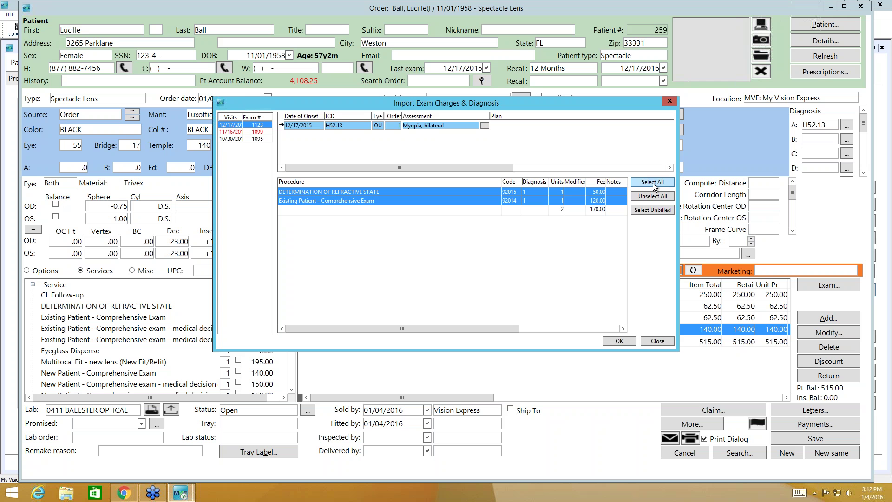
pyautogui.click(609, 338)
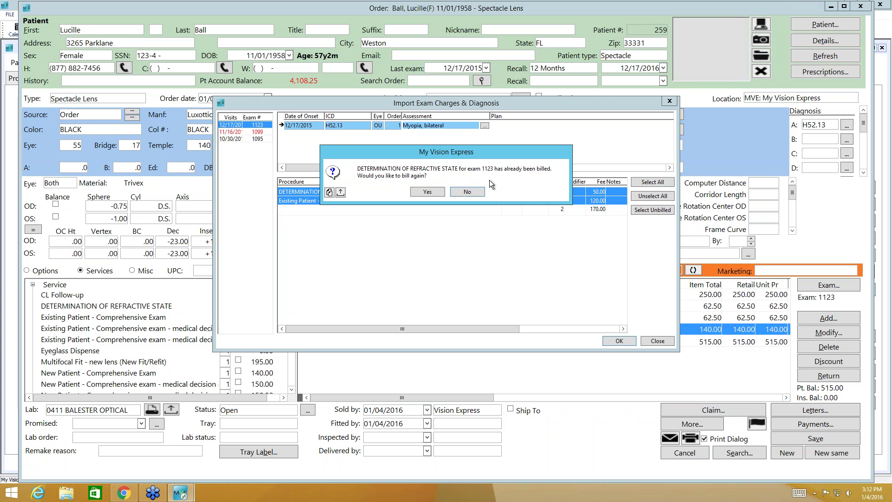
pyautogui.click(428, 192)
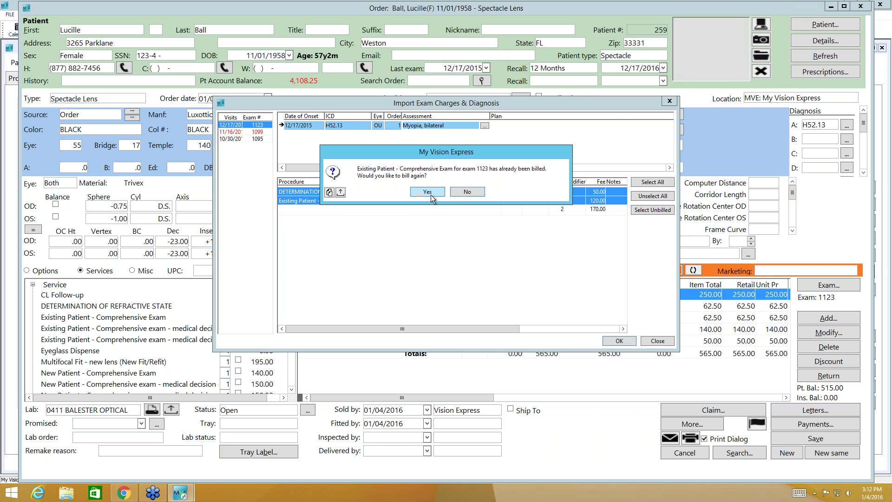
pyautogui.click(424, 192)
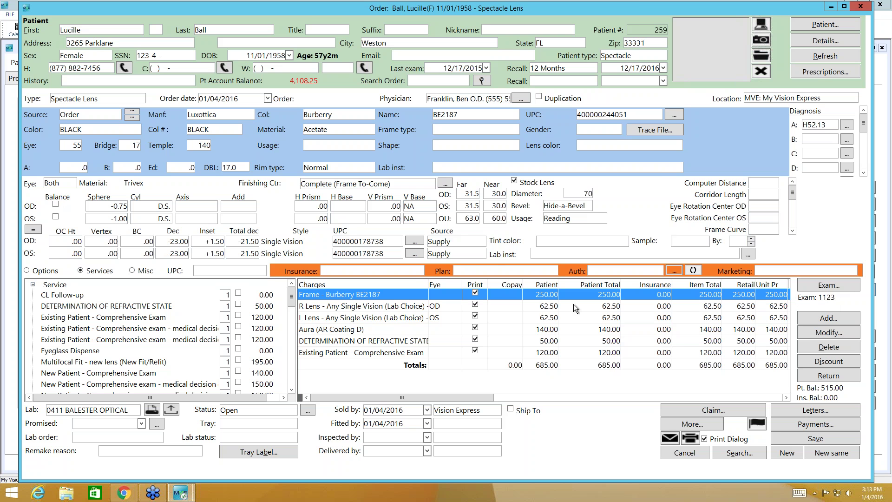
# Set the lens tint color to Pewter 1 and view the sample choices without picking one
pyautogui.click(625, 241)
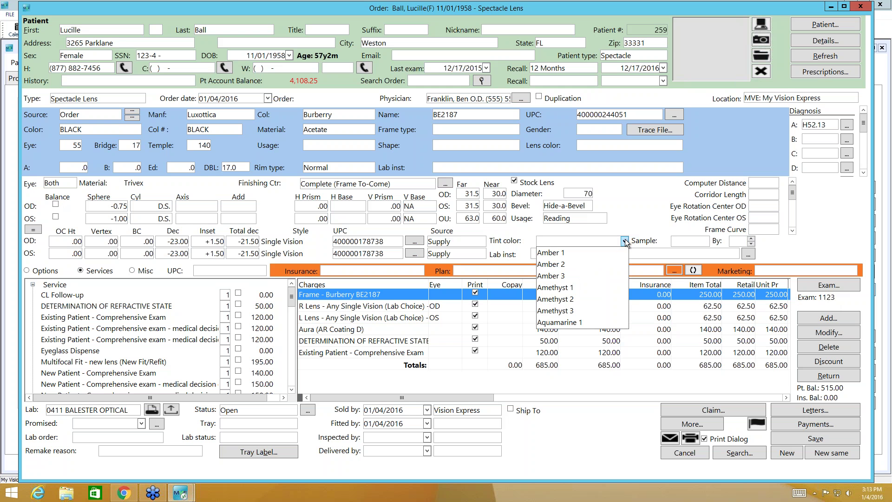
pyautogui.click(561, 243)
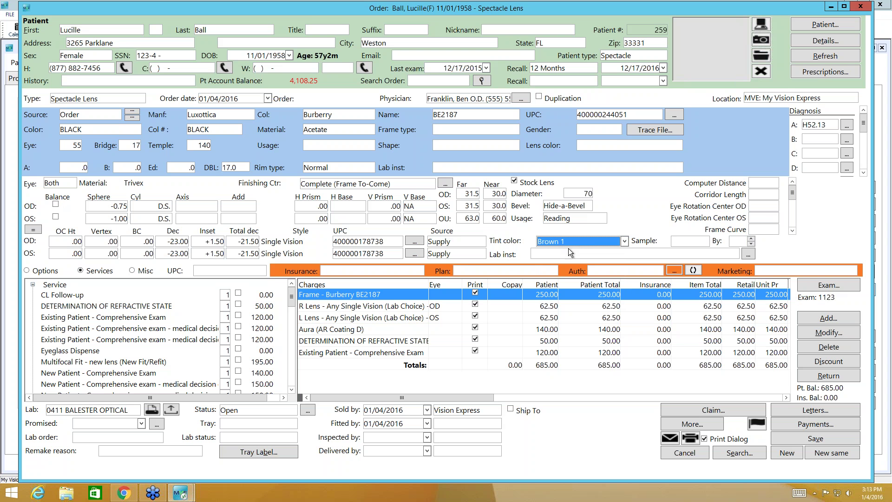
pyautogui.press('Down')
pyautogui.press('Delete')
pyautogui.press('Down')
pyautogui.press('o')
pyautogui.click(585, 240)
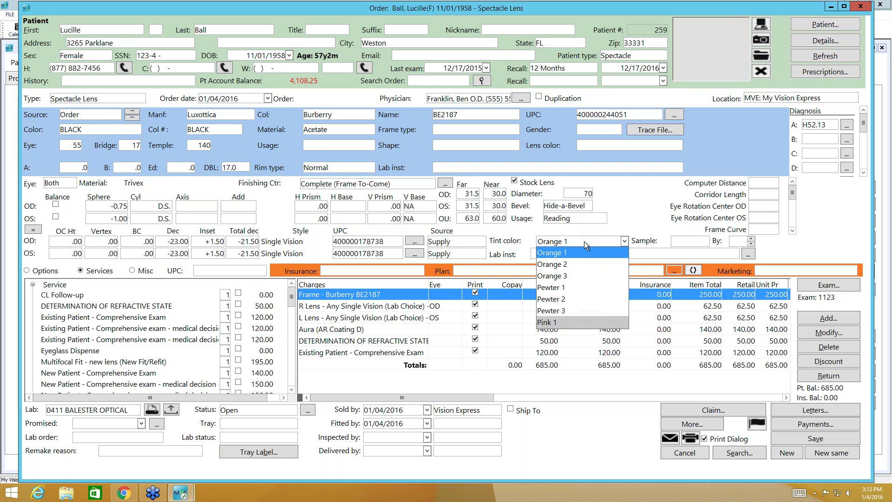
pyautogui.click(567, 285)
pyautogui.click(702, 241)
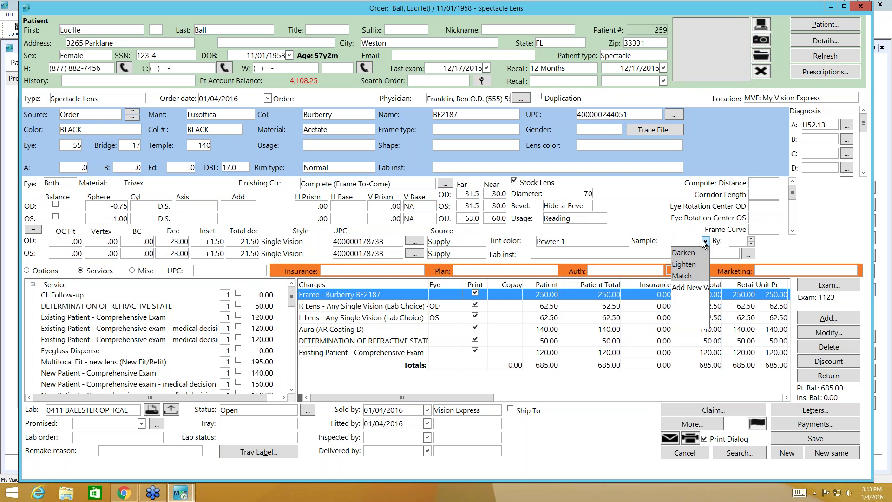
pyautogui.click(737, 239)
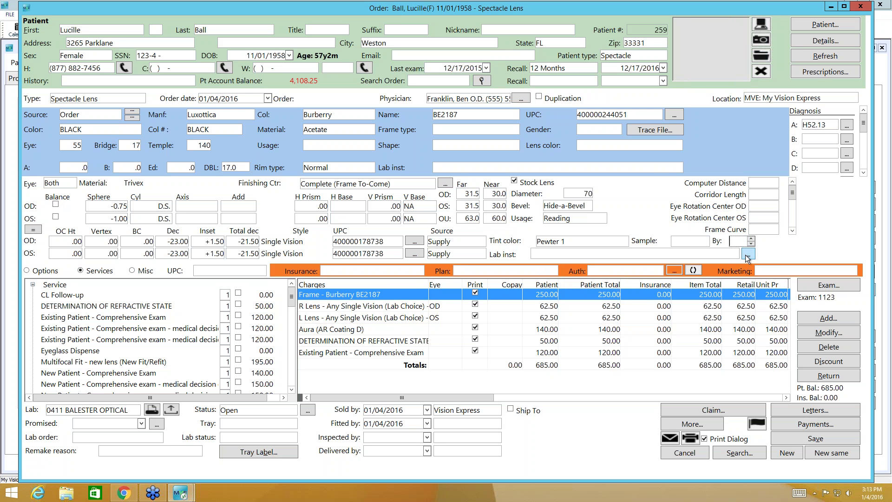
# Add Thin as Possible as the only lab instruction, taking Backside AR Only back out of the selected order notes
pyautogui.click(747, 256)
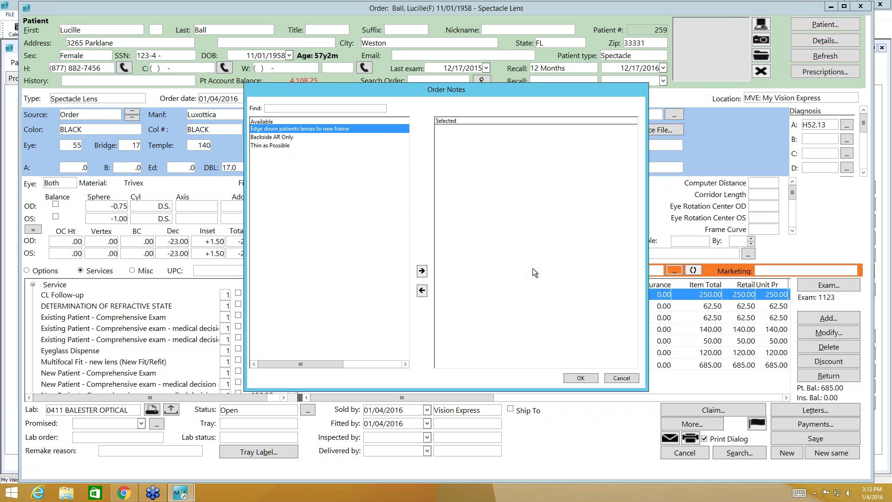
pyautogui.click(280, 147)
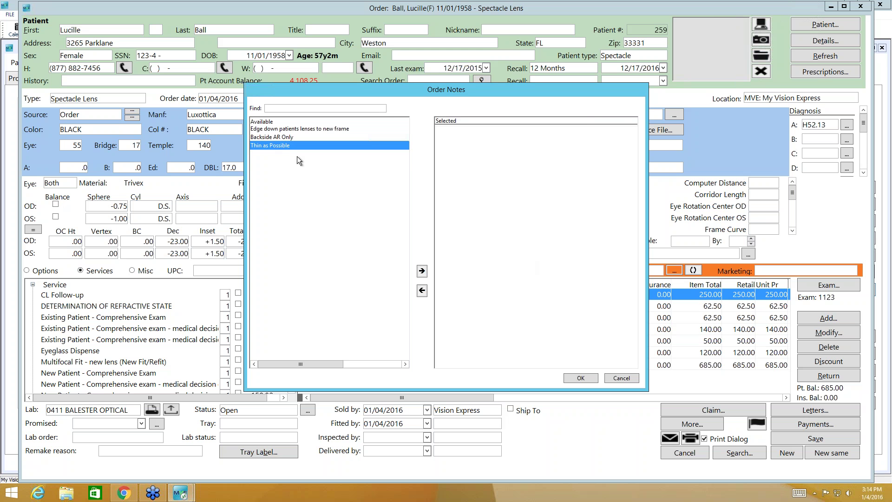
pyautogui.click(421, 271)
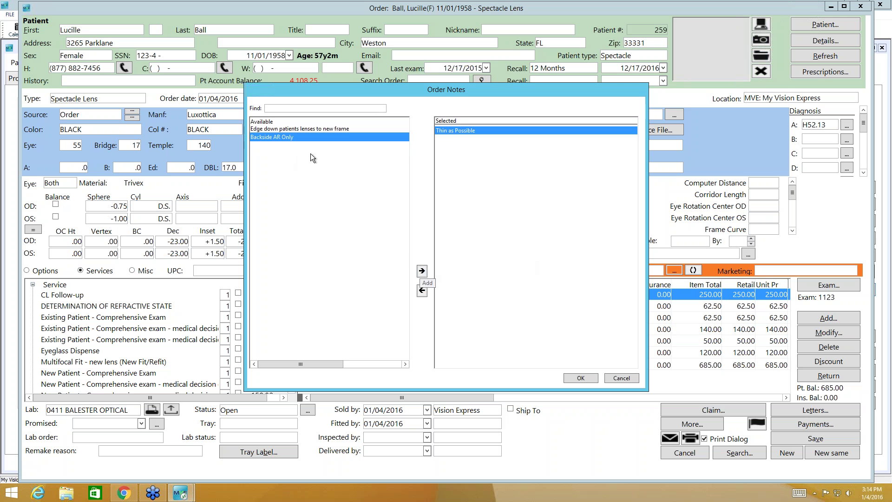
pyautogui.click(422, 270)
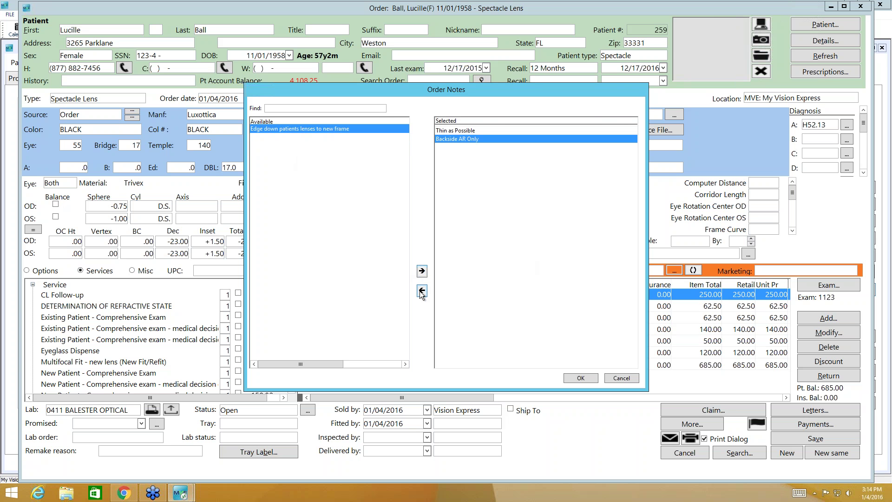
pyautogui.click(422, 291)
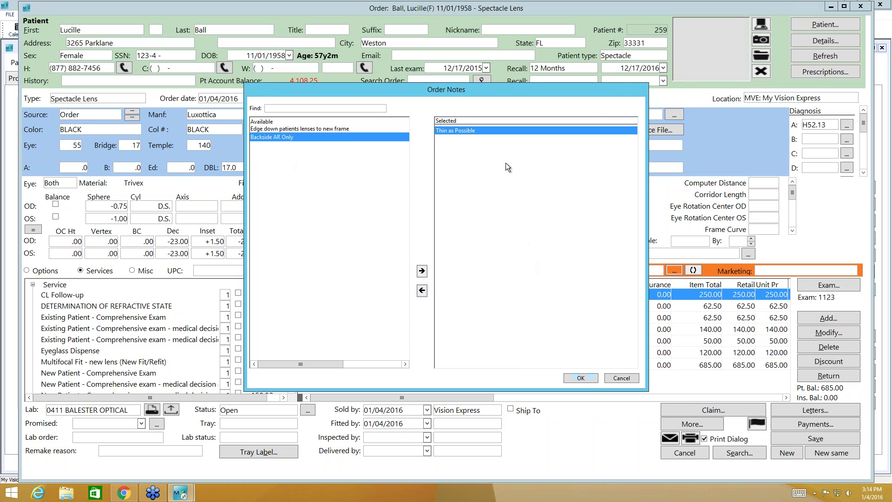
pyautogui.click(590, 379)
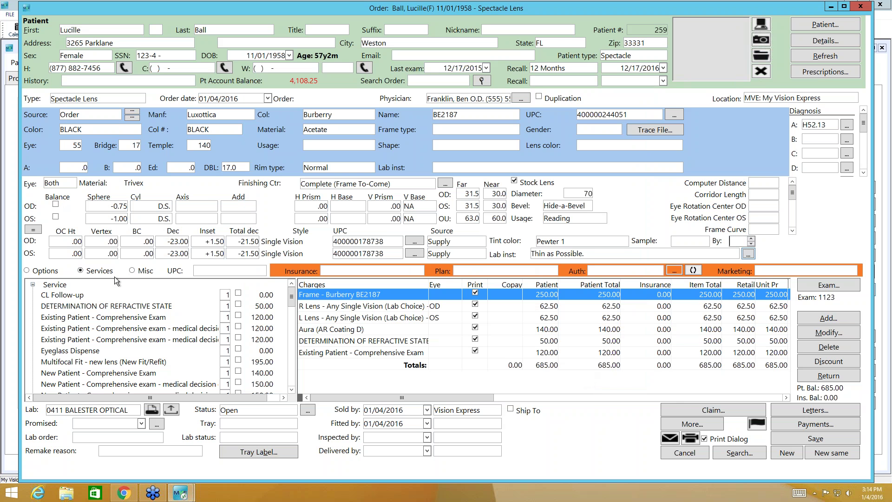
# List the miscellaneous charges, then set the lab to My Vision Express and the promised date to 01/13/2016
pyautogui.click(131, 271)
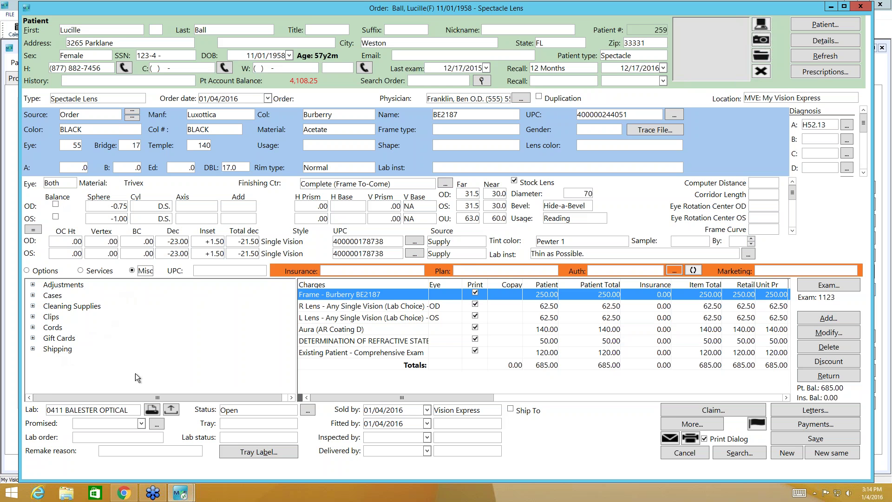
pyautogui.click(133, 409)
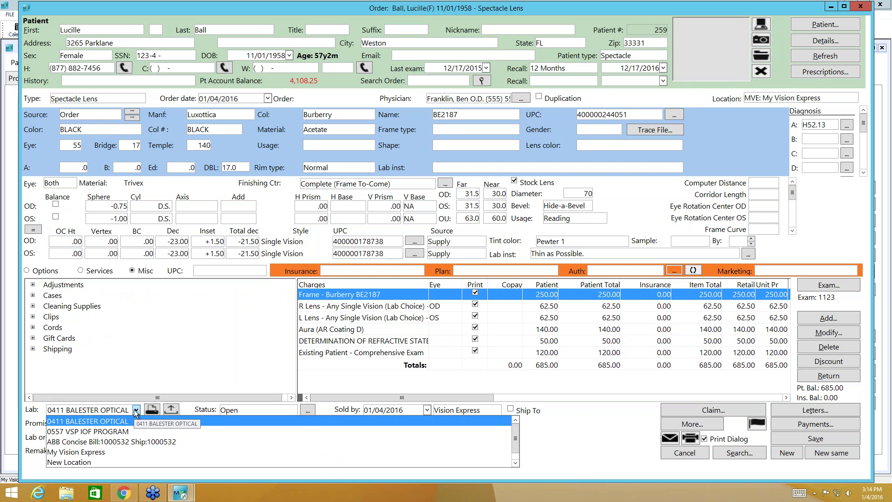
pyautogui.click(103, 451)
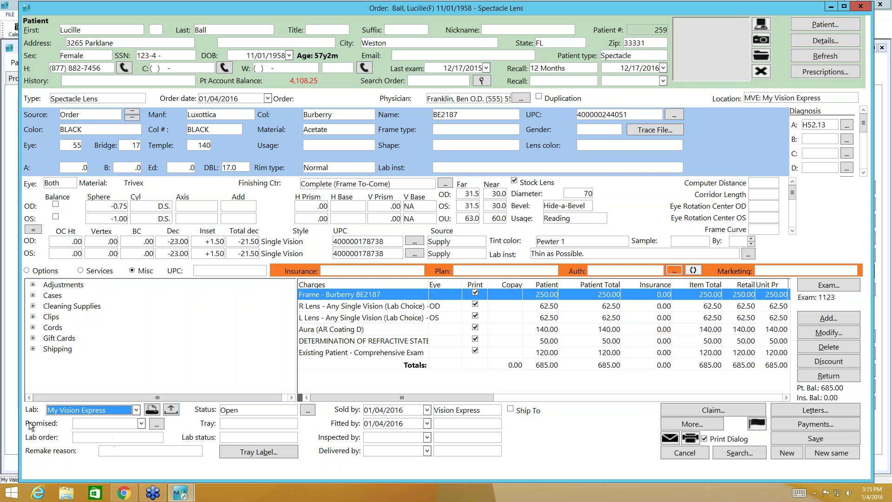
pyautogui.click(141, 423)
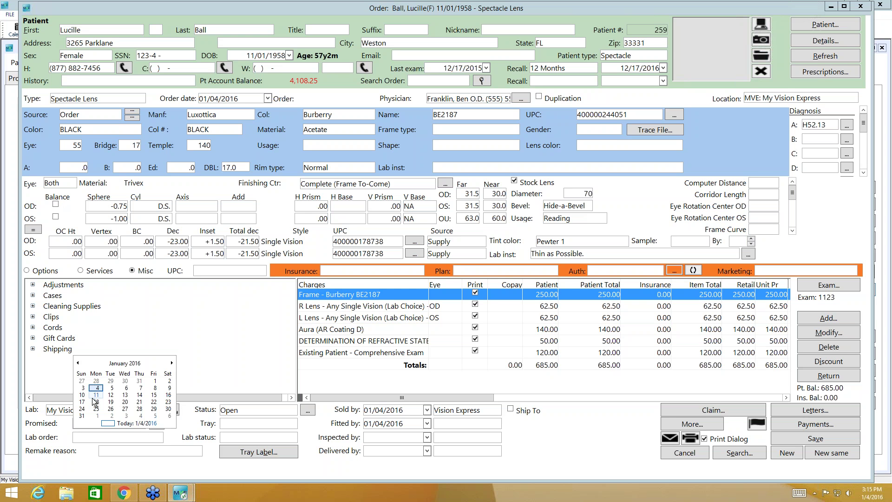
pyautogui.click(124, 395)
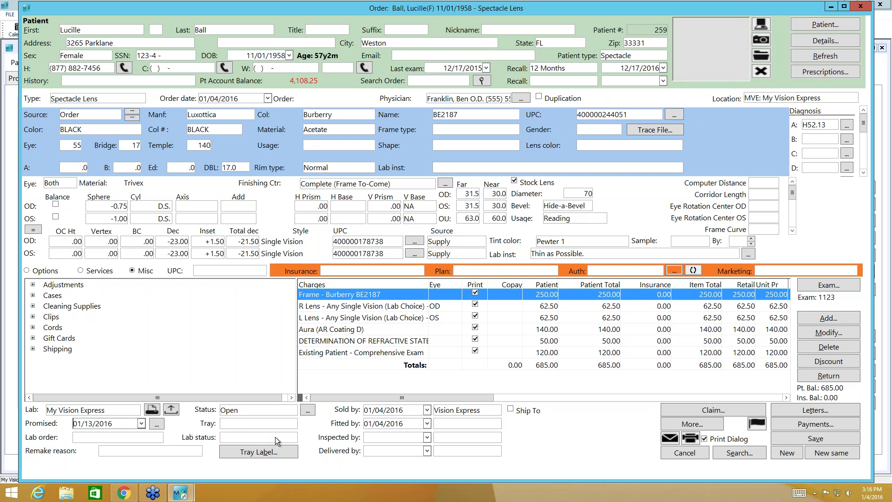
# Look through the remake reasons and try adding a new category item, closing the category list without saving
pyautogui.click(196, 450)
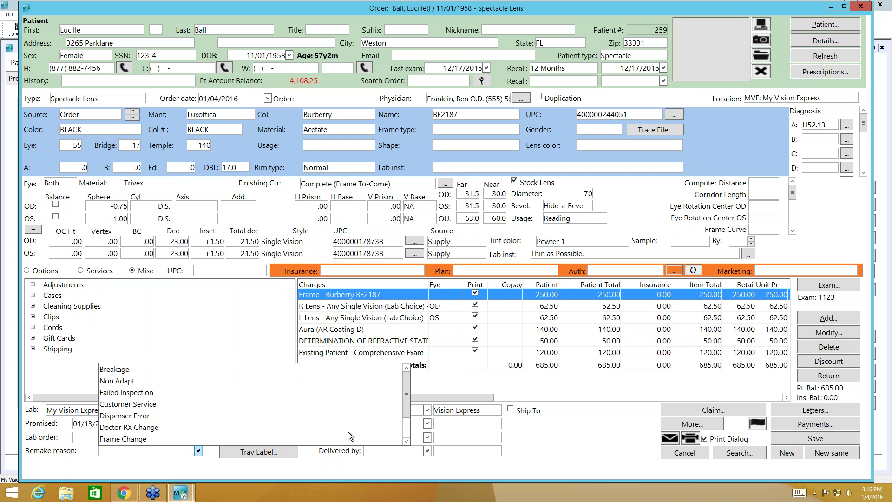
pyautogui.click(405, 439)
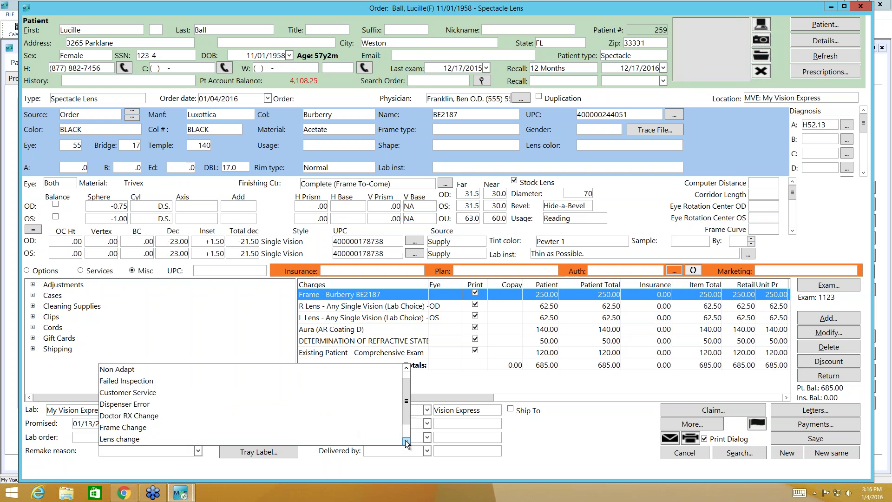
pyautogui.click(405, 439)
pyautogui.click(405, 440)
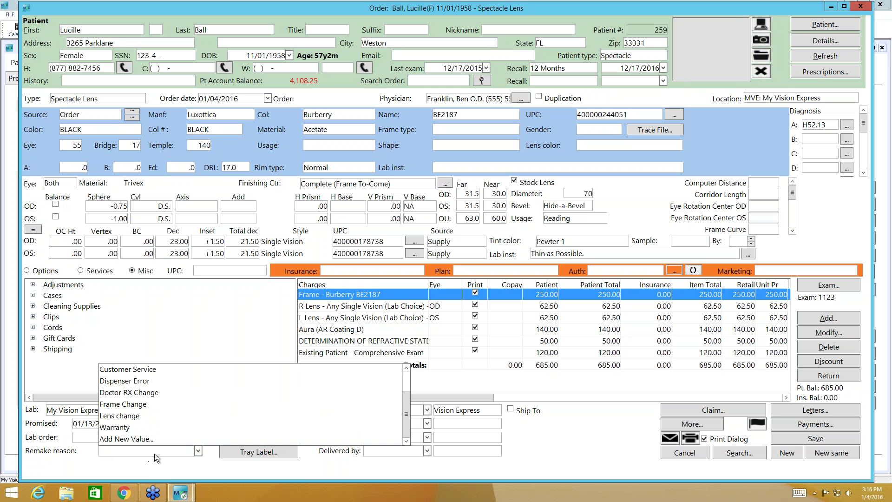
pyautogui.click(132, 437)
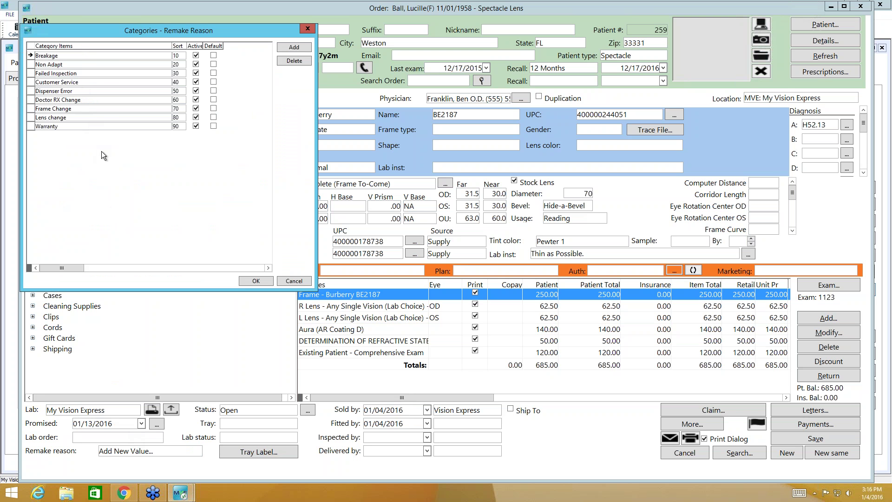
pyautogui.click(295, 45)
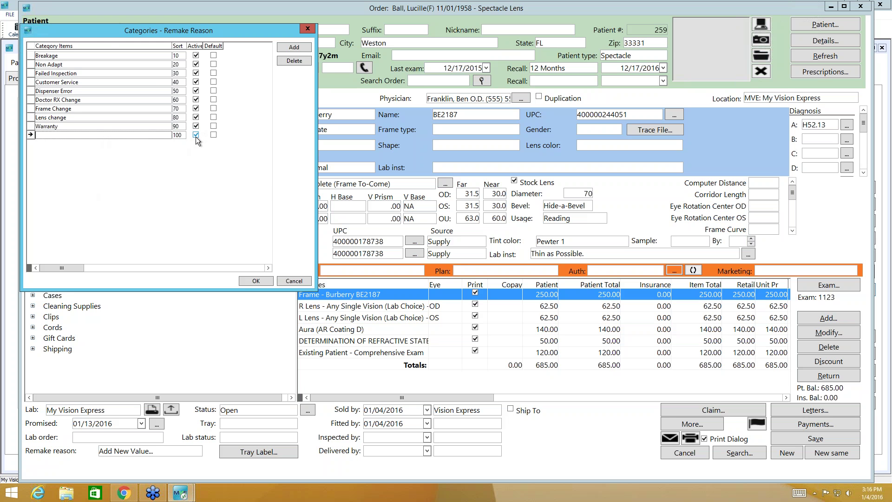
pyautogui.click(308, 27)
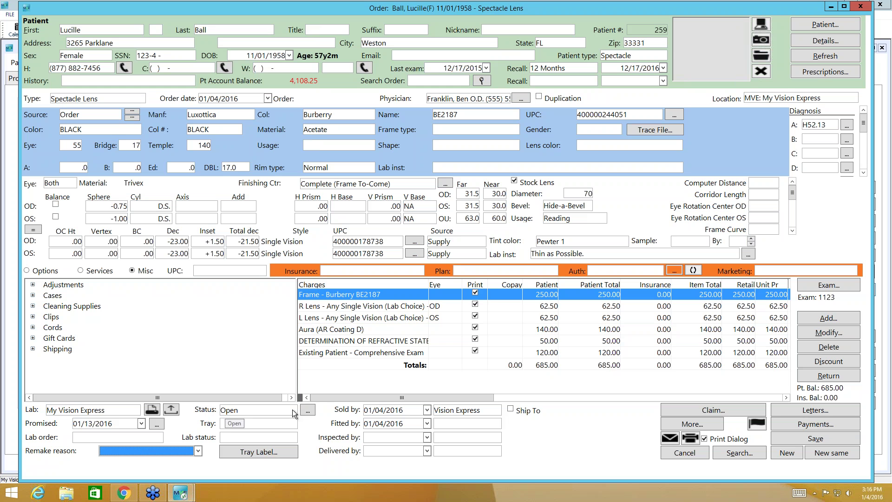
# View the order status choices and the staff choices for Inspected by without changing either one
pyautogui.click(293, 409)
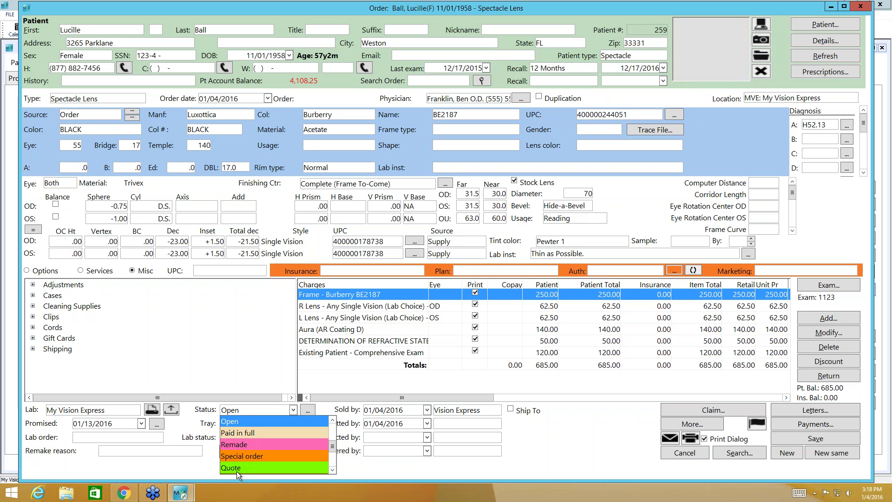
pyautogui.click(258, 331)
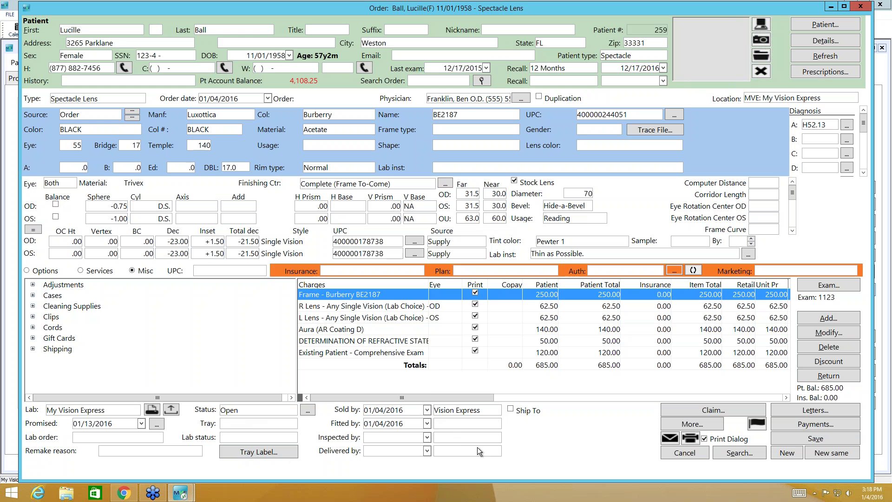
pyautogui.click(496, 437)
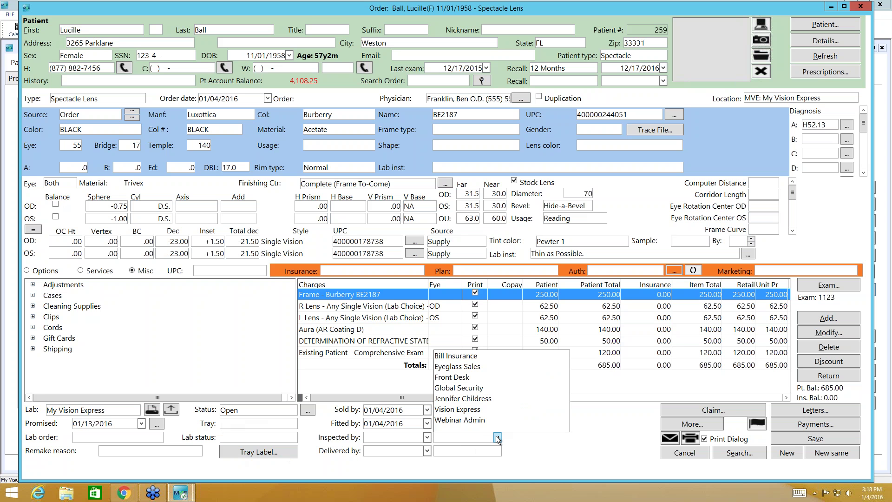
pyautogui.click(496, 437)
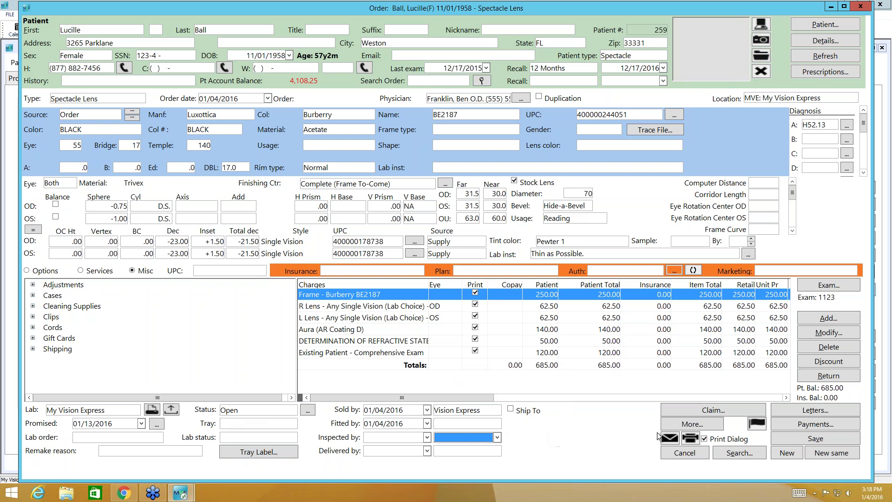
# Review the order's additional lab, remake and insurance details, including the Rush Order option, and close them
pyautogui.click(691, 424)
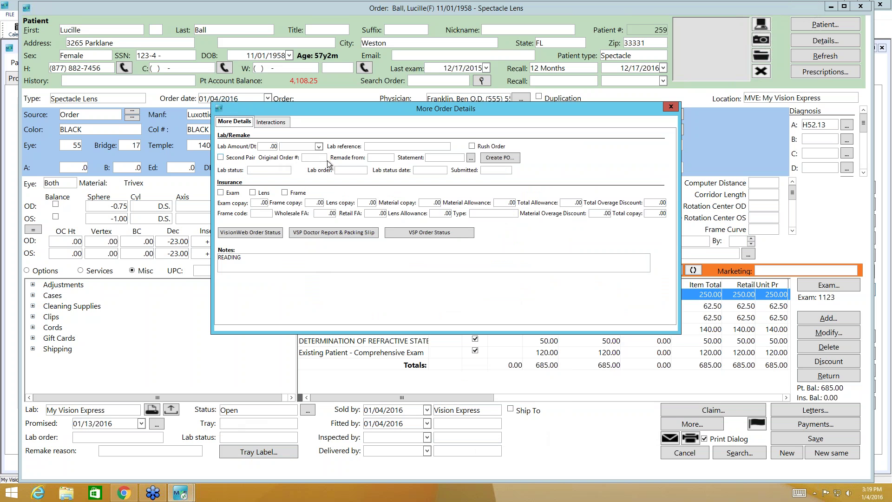
pyautogui.click(472, 146)
pyautogui.click(670, 107)
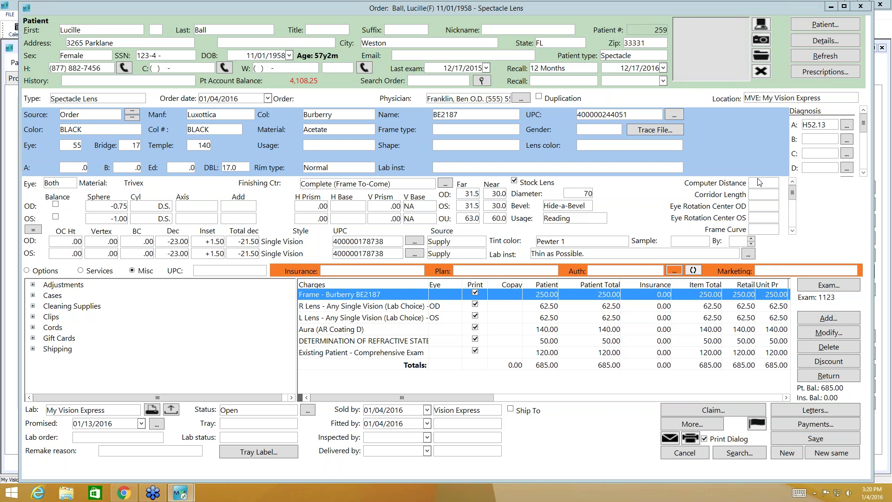
pyautogui.click(678, 382)
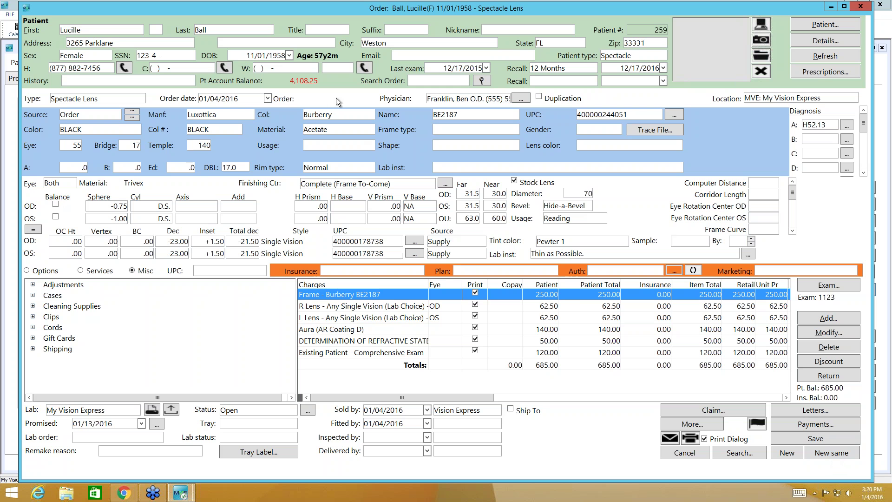
# Save the spectacle order and start a new one for the same patient, declining the newest prescription and closing the prescriptions list
pyautogui.click(832, 452)
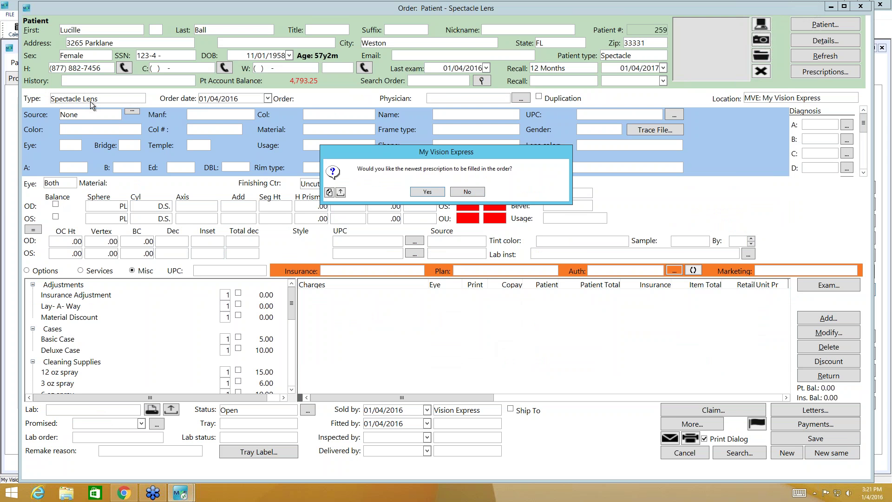
pyautogui.click(467, 192)
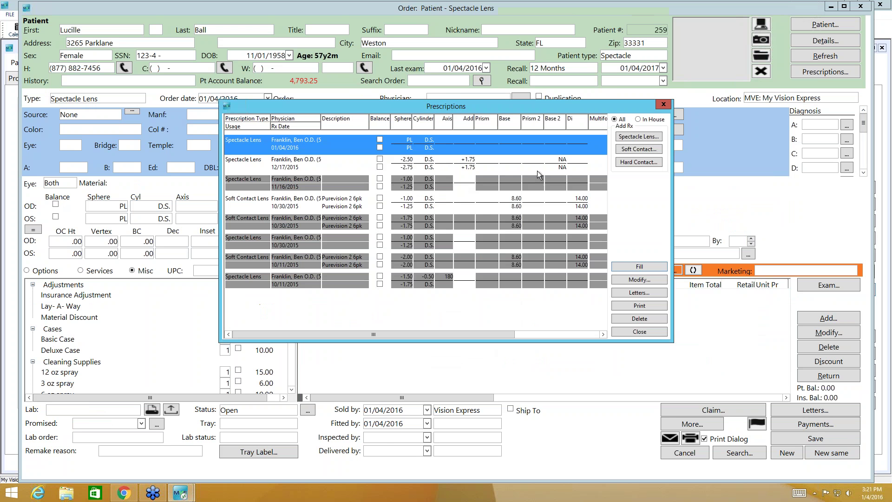
pyautogui.click(663, 105)
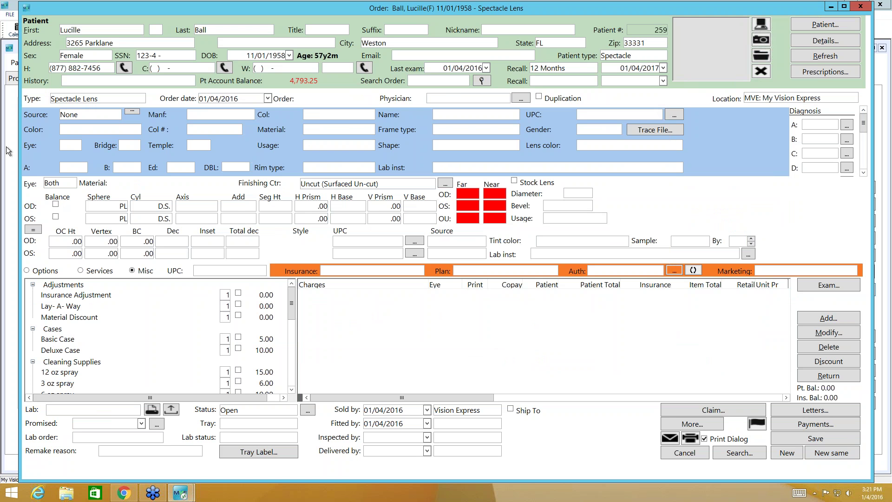
# Change the order type to Soft Contact Lens, agreeing to clear the existing information and fill in the newest prescription
pyautogui.click(140, 98)
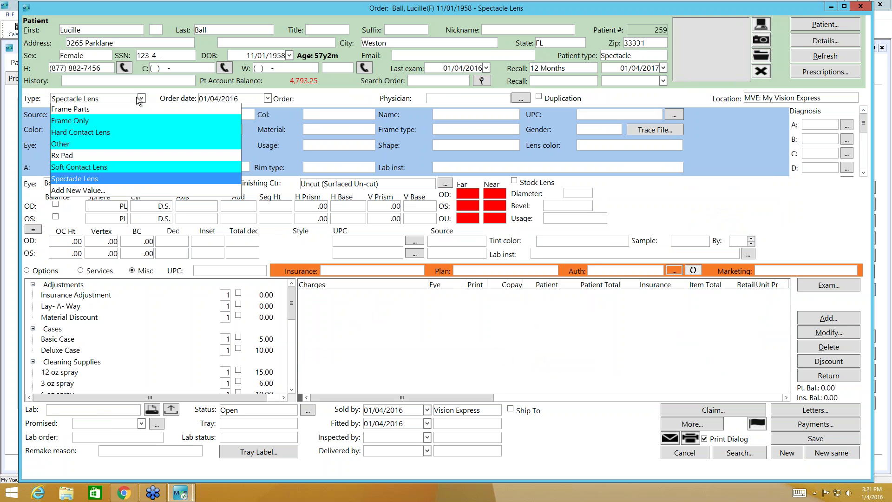
pyautogui.click(102, 167)
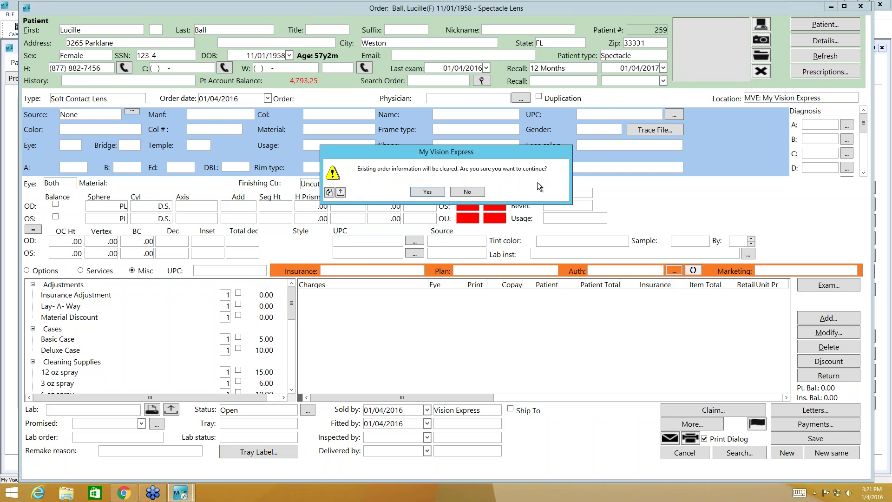
pyautogui.click(428, 190)
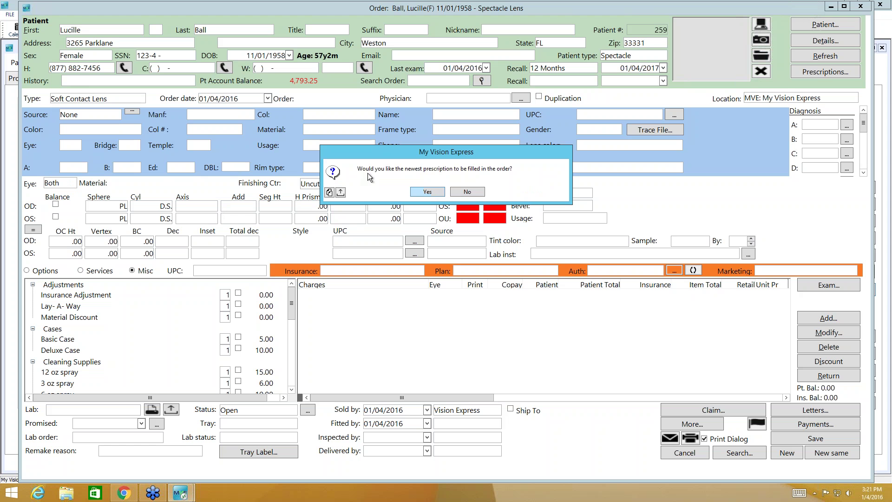
pyautogui.click(428, 192)
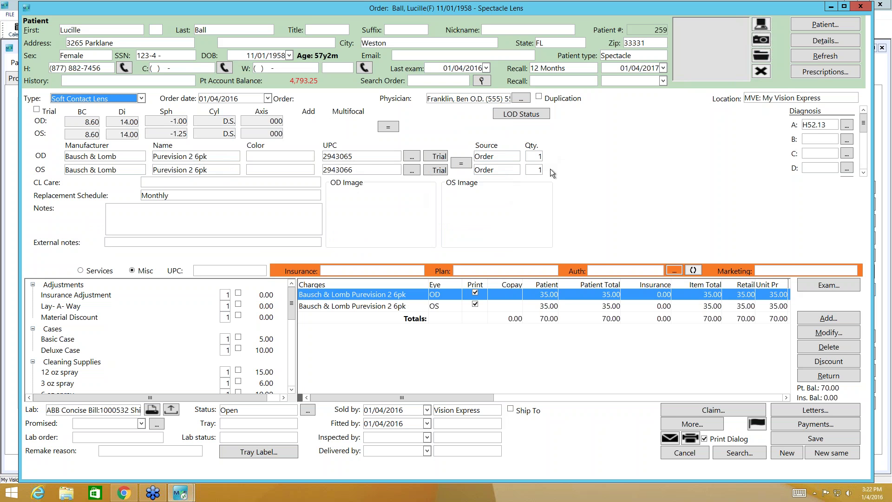
# Set the quantity of the Purevision 2 6pk lenses to 3 for both OD and OS
pyautogui.click(539, 156)
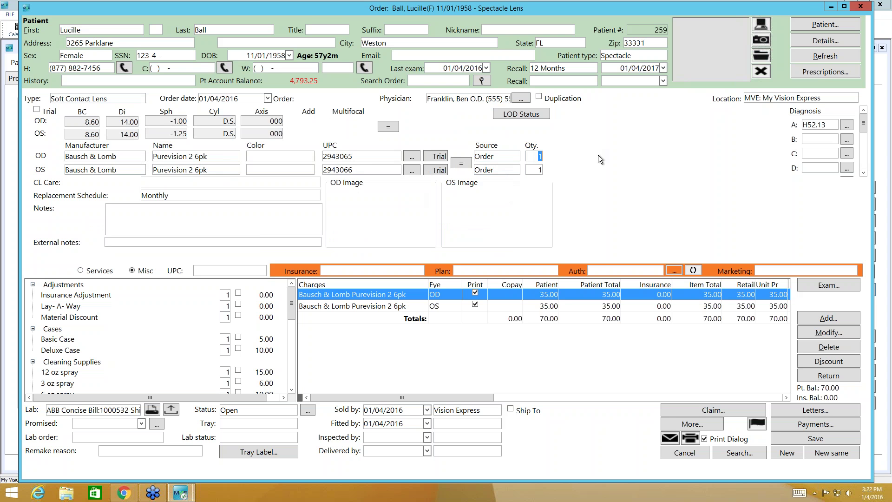
pyautogui.write('3')
pyautogui.click(539, 169)
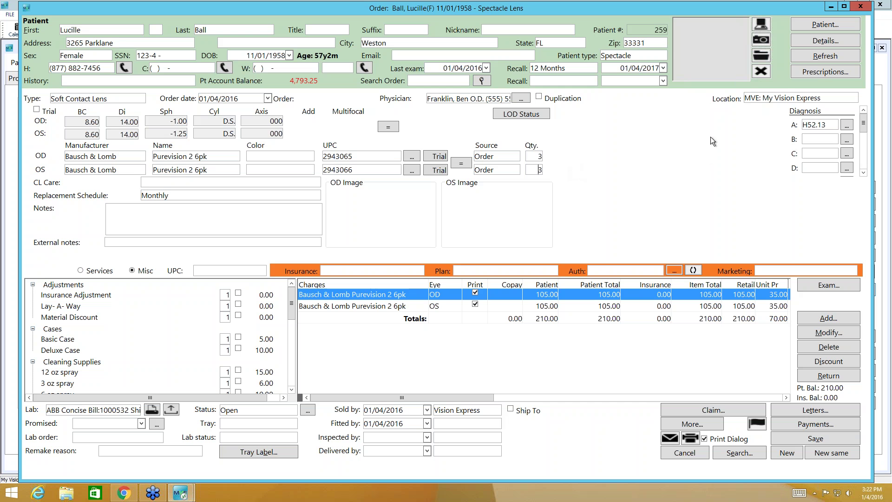
# Review the exam charges available for import without importing any, and list the chargeable services
pyautogui.click(831, 286)
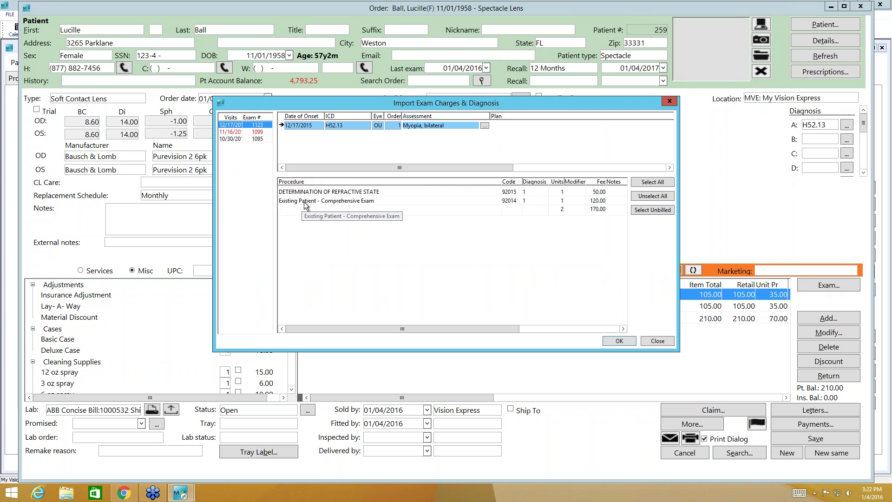
pyautogui.click(666, 100)
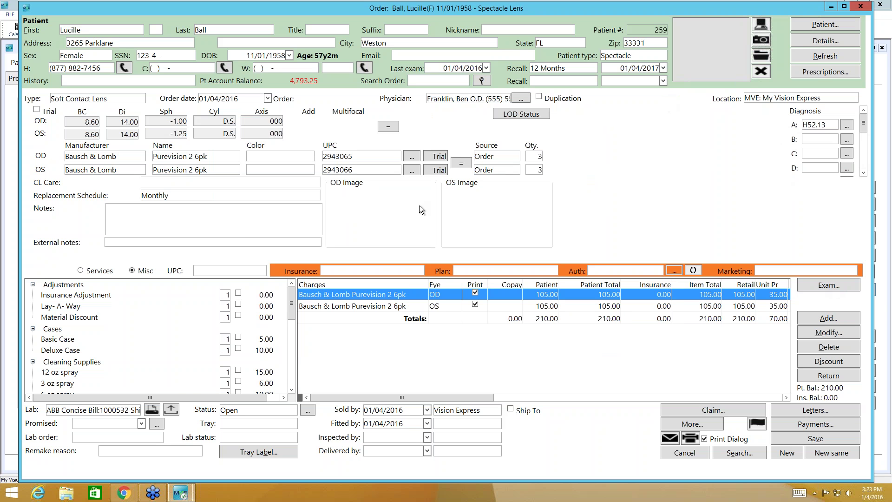
pyautogui.click(80, 271)
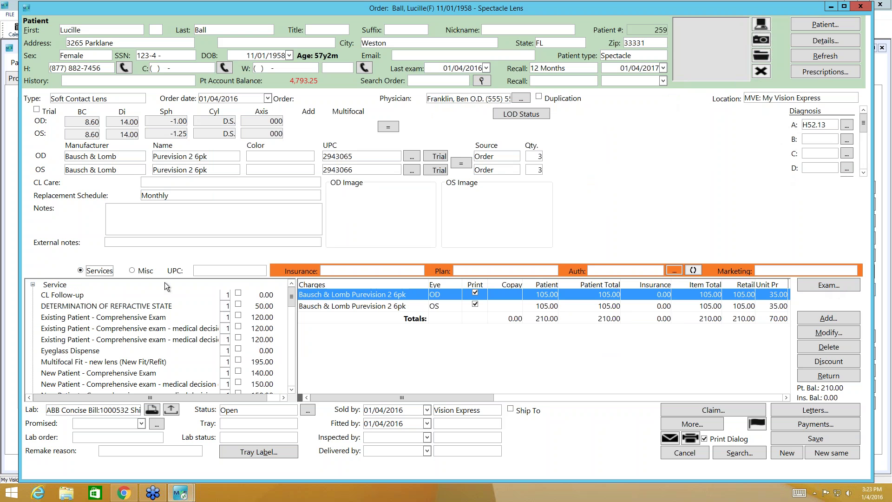
# Add the Ground shipping charge from the miscellaneous items and set the promised date to 01/11/2016
pyautogui.click(132, 270)
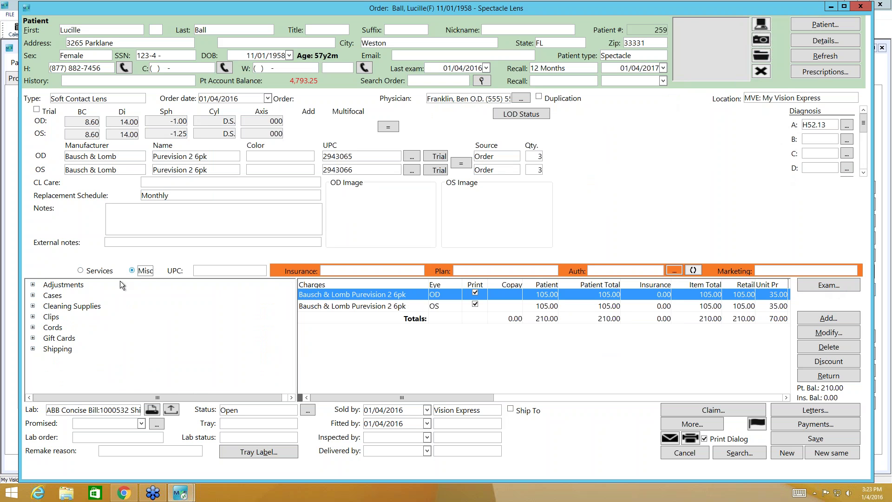
pyautogui.click(33, 348)
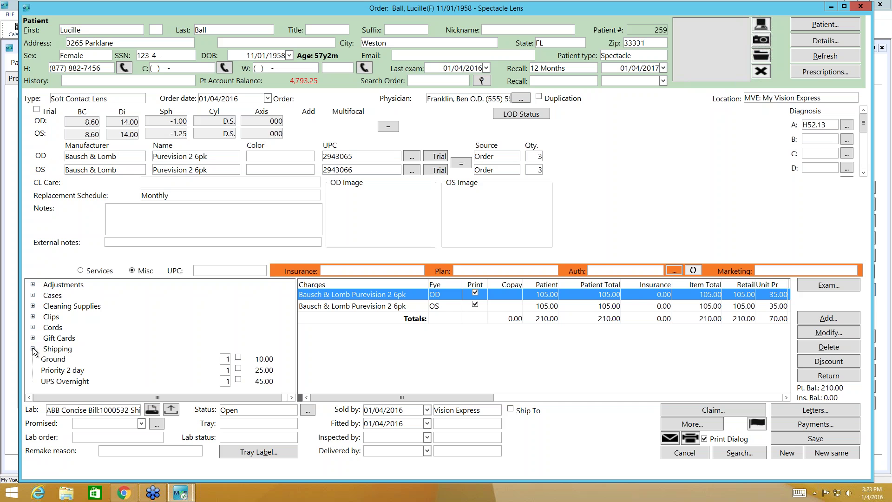
pyautogui.click(238, 358)
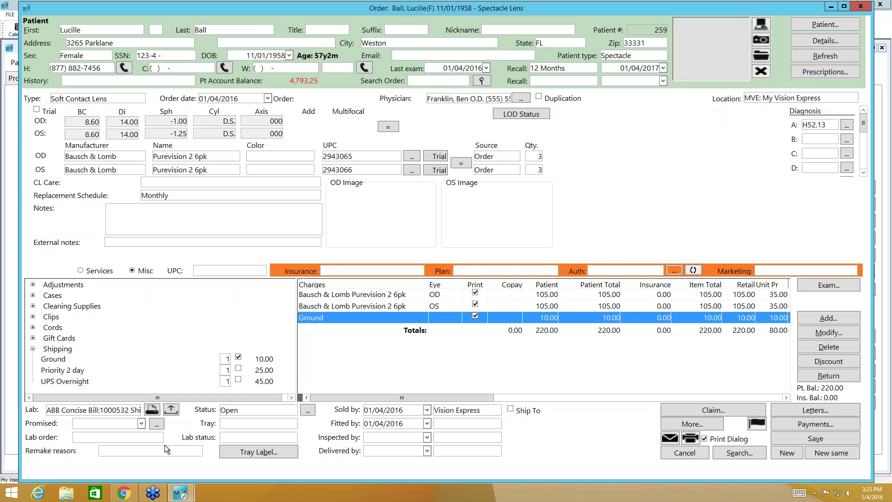
pyautogui.click(140, 423)
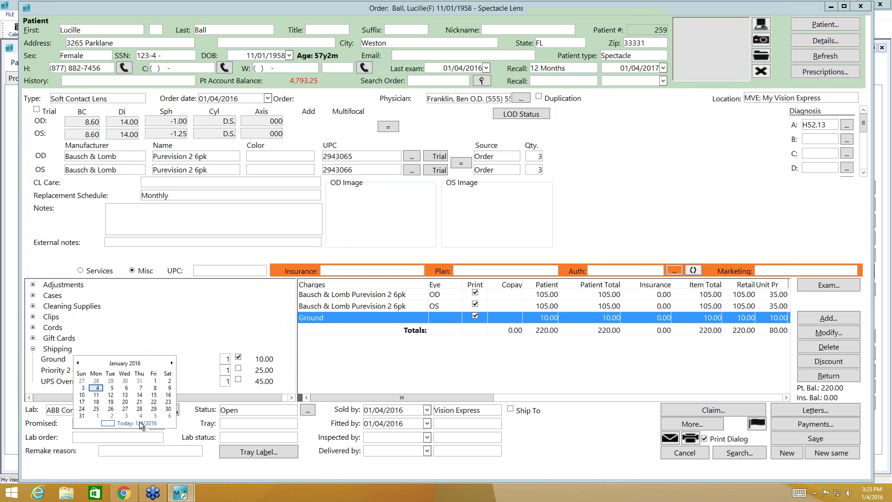
pyautogui.click(96, 394)
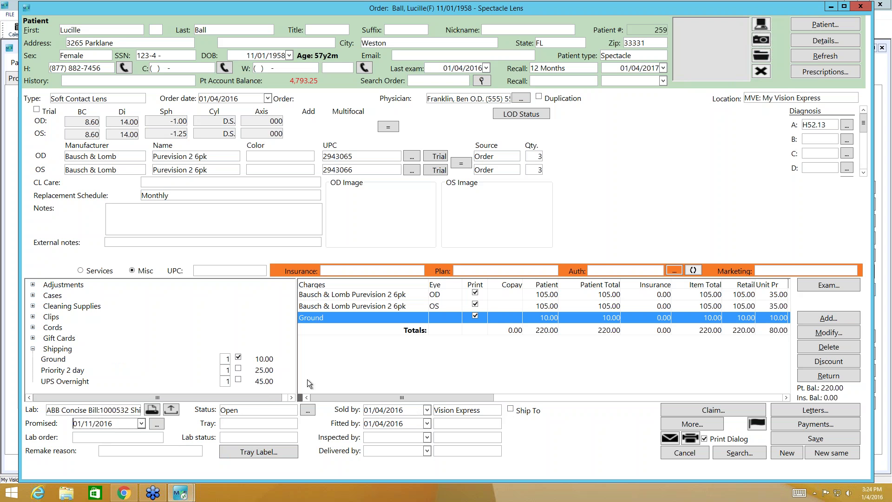
# Set the order to ship to the patient's primary address with Ground as the shipping method
pyautogui.click(510, 408)
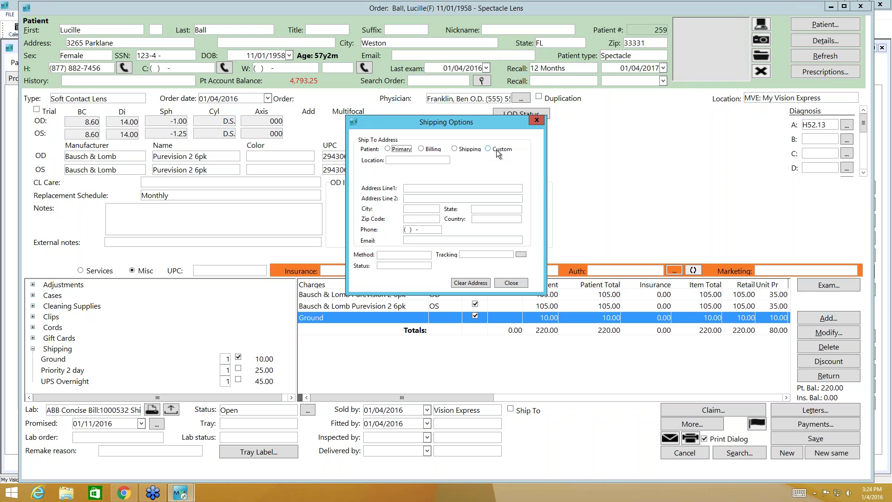
pyautogui.click(388, 148)
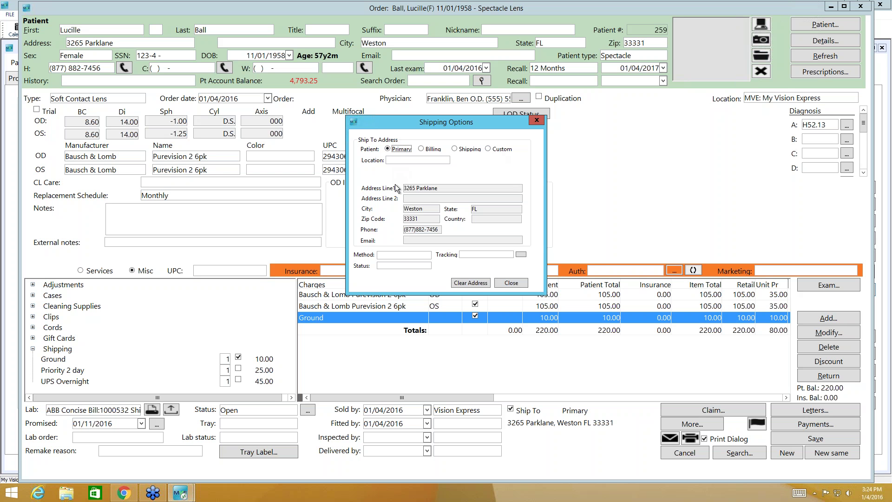
pyautogui.click(424, 255)
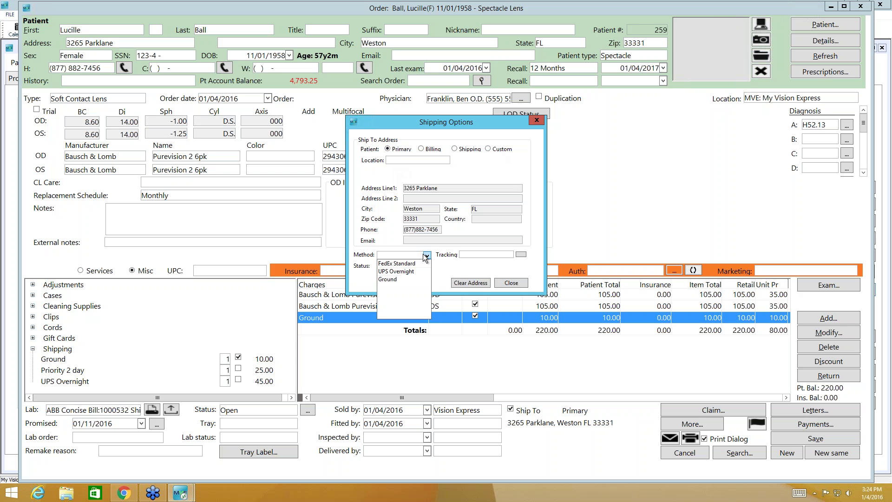
pyautogui.click(400, 278)
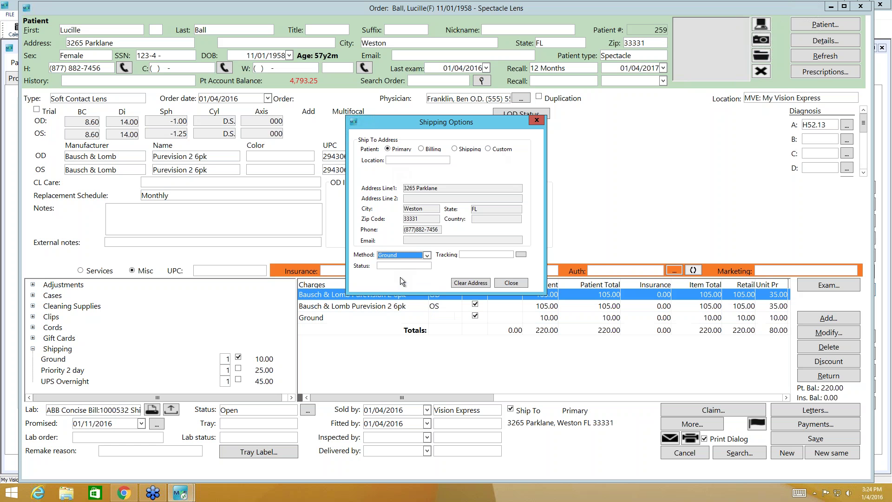
pyautogui.click(522, 283)
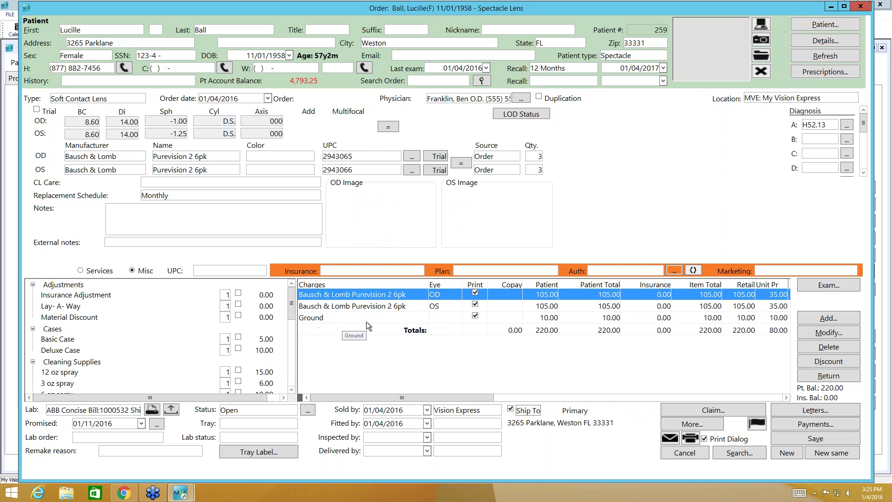
# Look through the miscellaneous charge items down to the Shipping group, and list the chargeable services
pyautogui.click(291, 392)
pyautogui.click(291, 391)
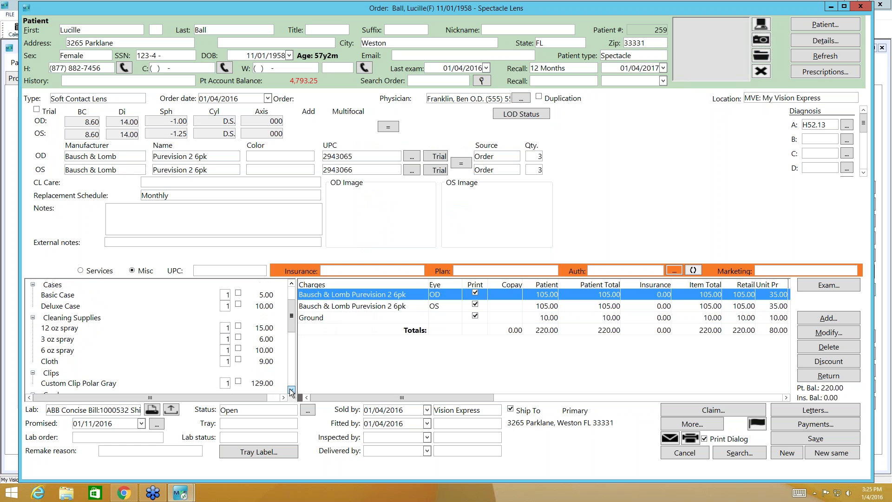
pyautogui.click(292, 391)
pyautogui.click(292, 392)
pyautogui.click(291, 391)
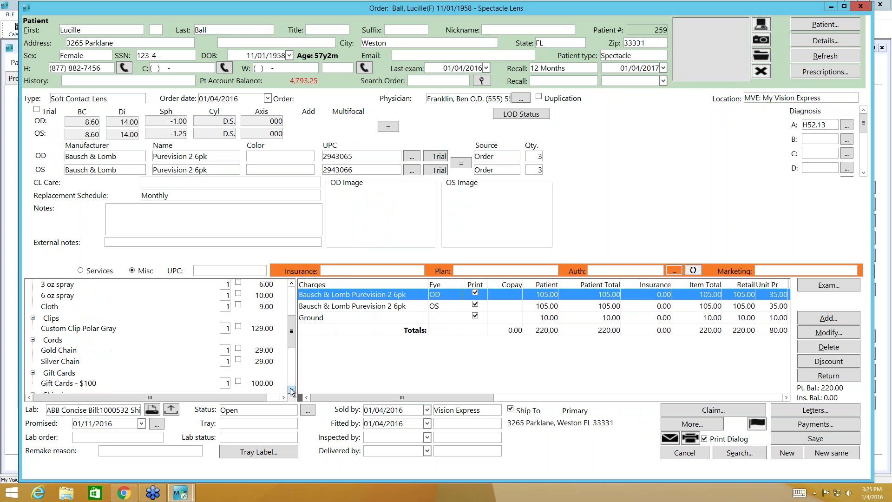
pyautogui.click(292, 392)
pyautogui.click(291, 392)
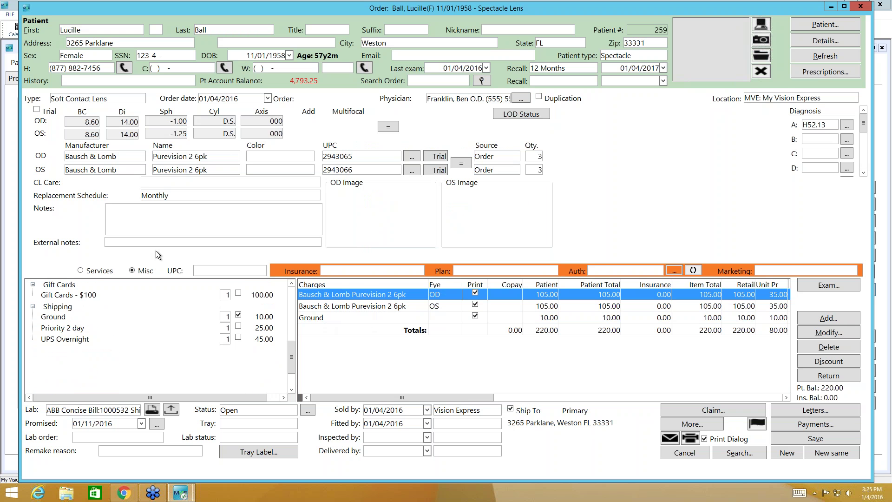
pyautogui.click(86, 271)
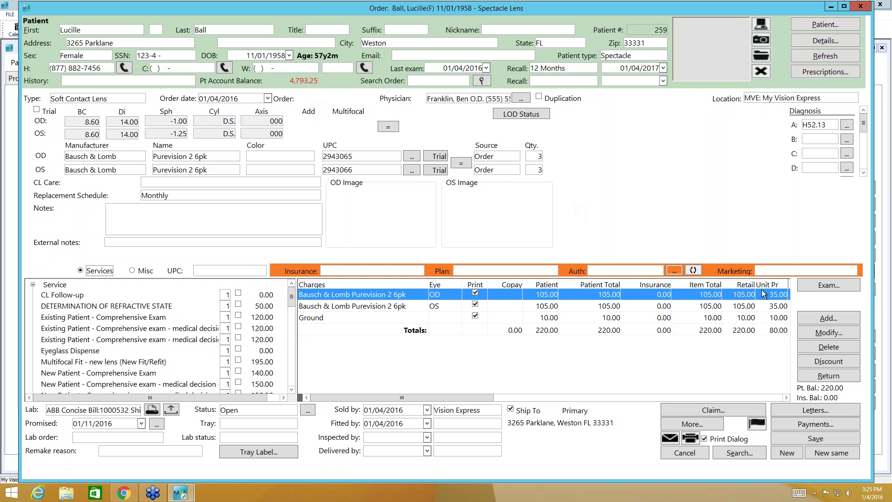
# Open the payment checkout for the contact lens order and add the patient's open spectacle lens order to it
pyautogui.click(808, 424)
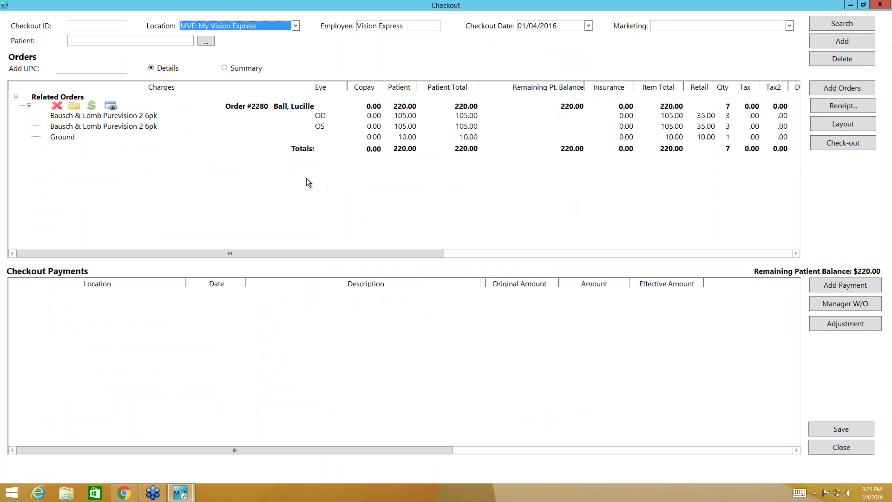
pyautogui.moveTo(298, 114)
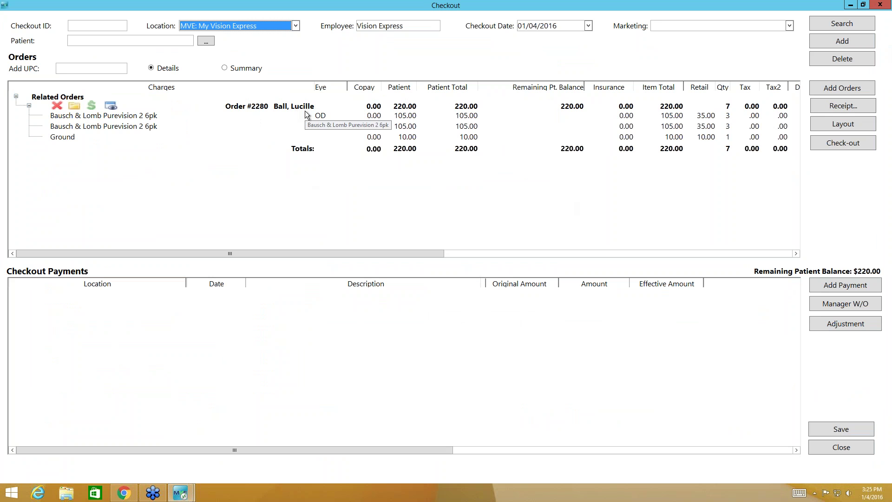
pyautogui.click(842, 88)
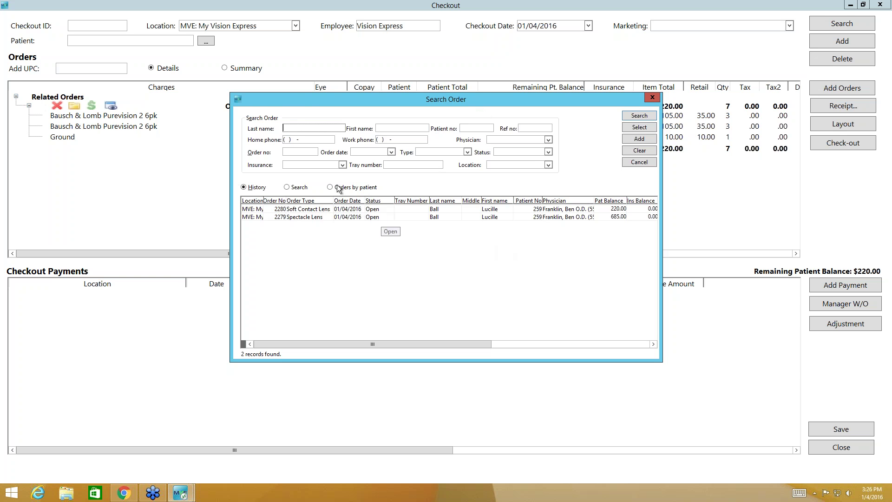
pyautogui.moveTo(282, 99); pyautogui.dragTo(444, 108)
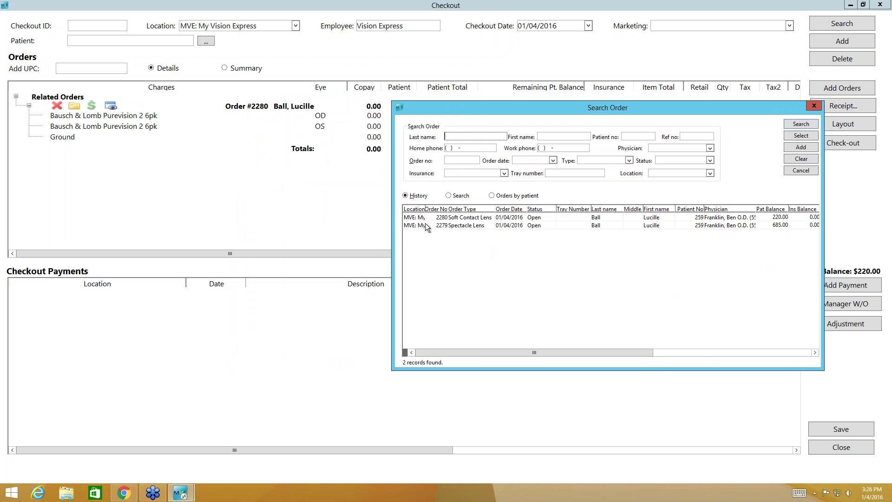
pyautogui.click(487, 225)
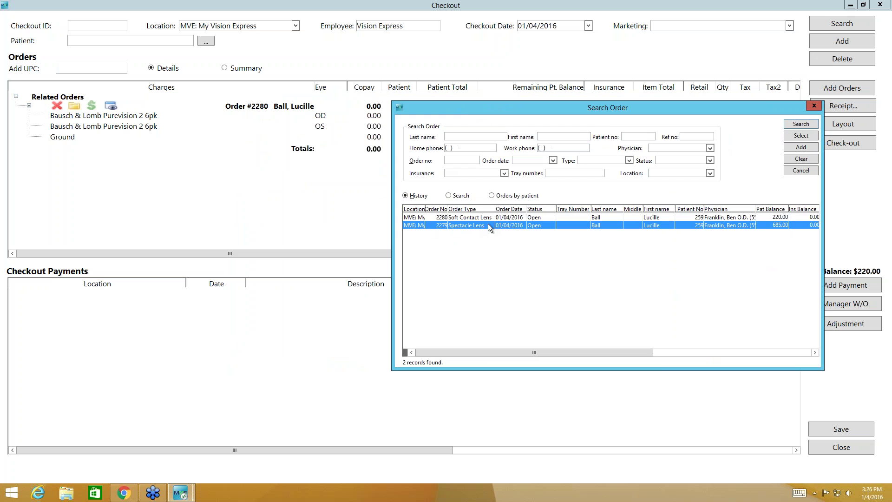
pyautogui.keyDown('ctrl'); pyautogui.click(491, 217); pyautogui.keyUp('ctrl')
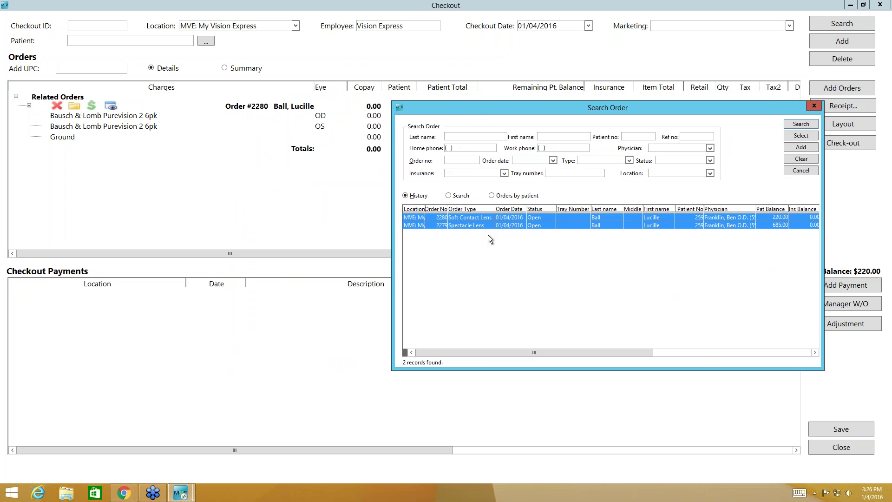
pyautogui.click(805, 138)
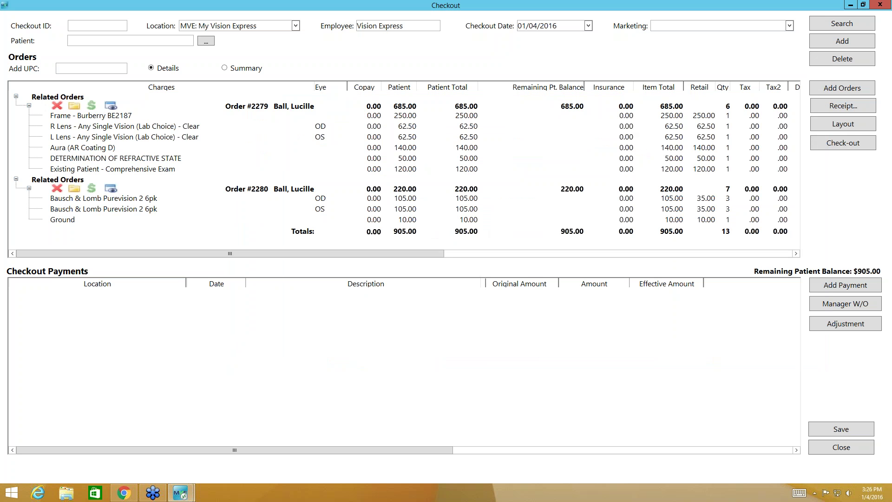
# Open the status selection for the spectacle lens order in the checkout and look through the available order statuses
pyautogui.click(882, 167)
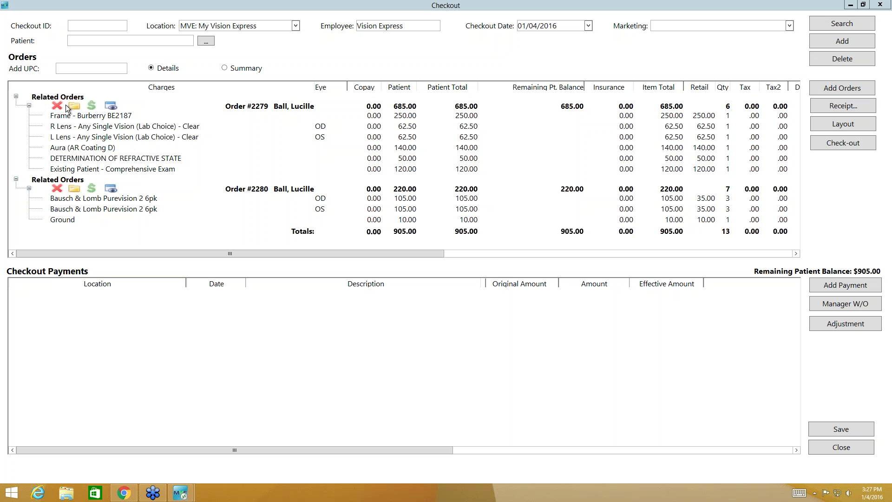
pyautogui.click(112, 108)
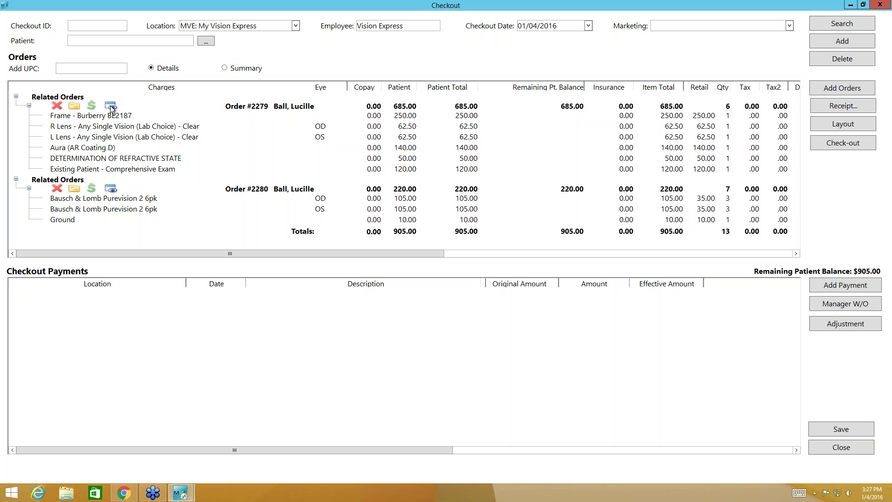
pyautogui.click(110, 107)
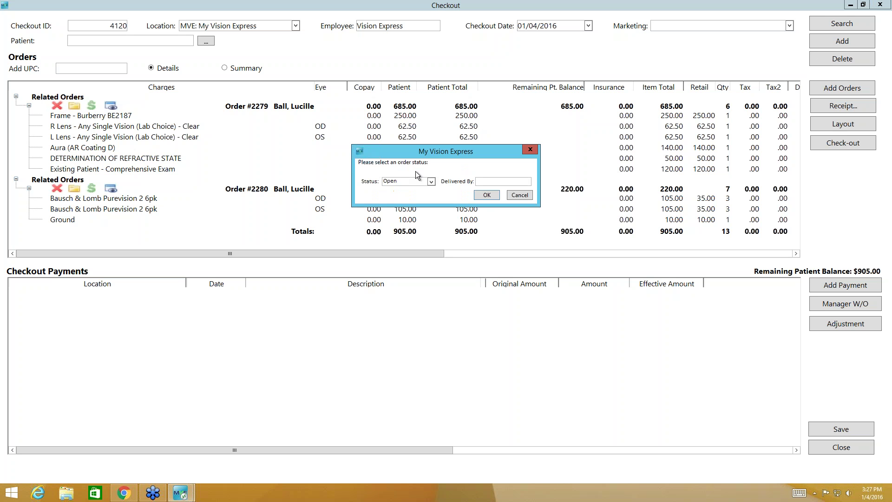
pyautogui.click(431, 182)
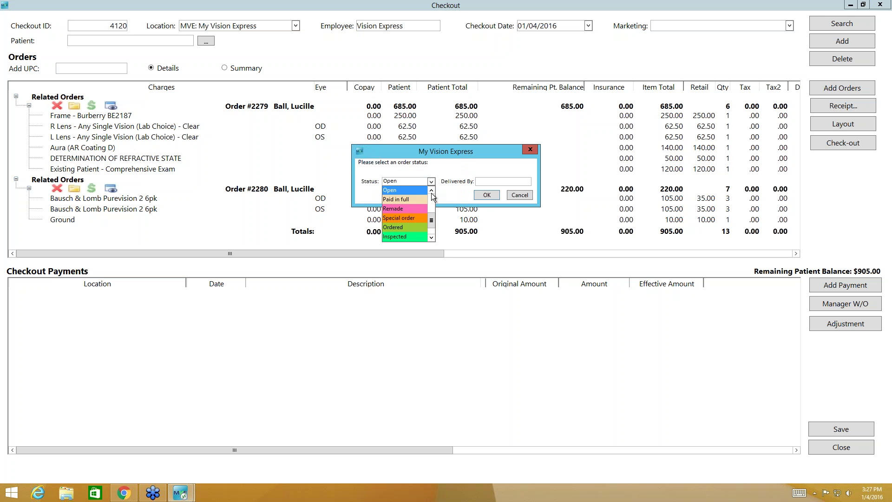
pyautogui.scroll(5, 431, 193)
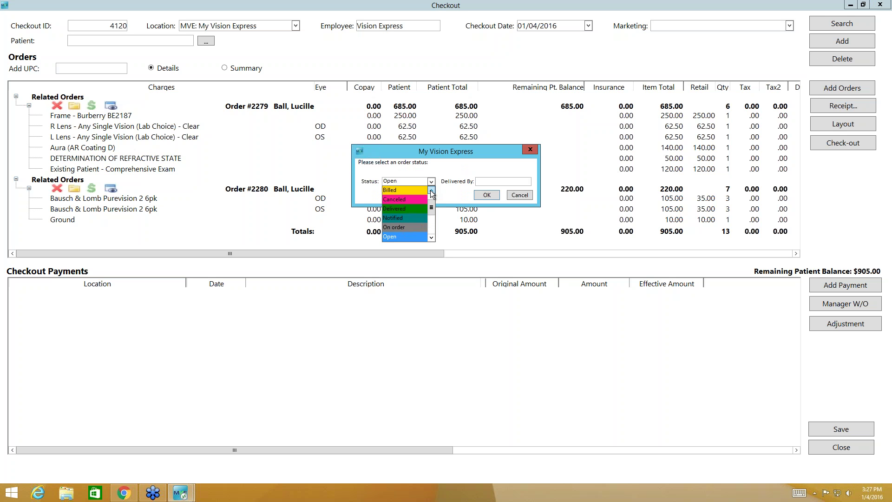
pyautogui.scroll(1, 431, 192)
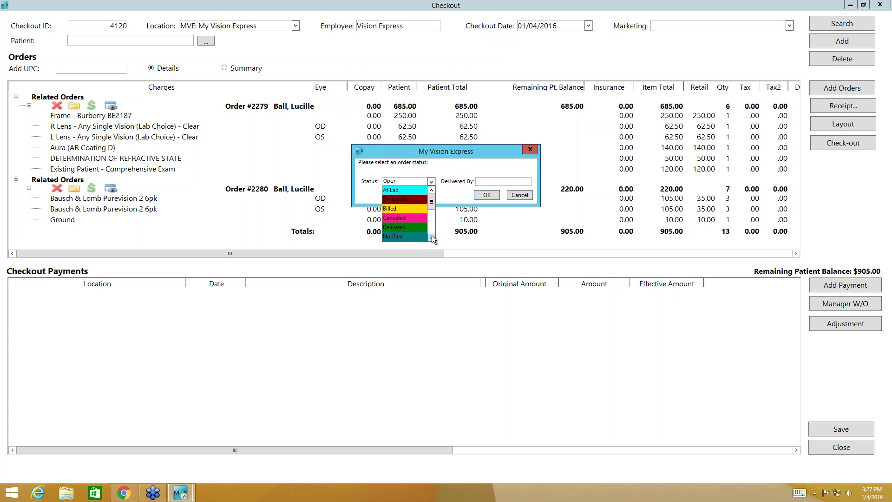
pyautogui.scroll(-3, 431, 235)
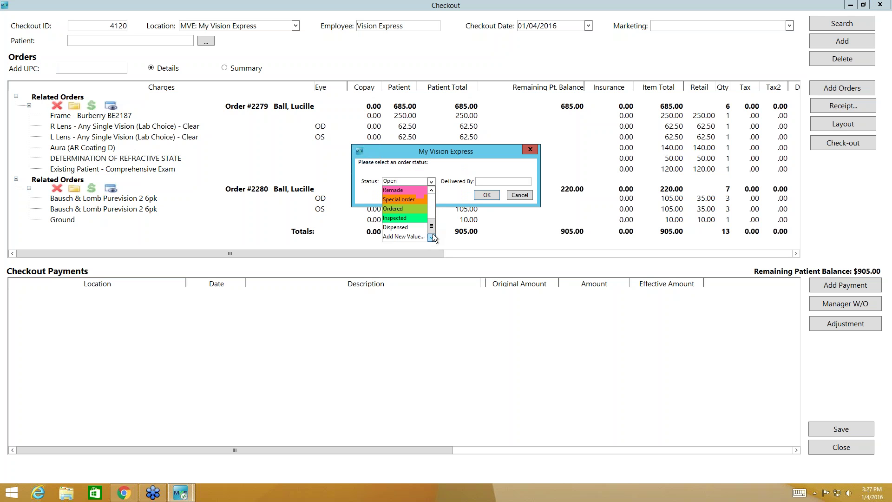
pyautogui.click(431, 190)
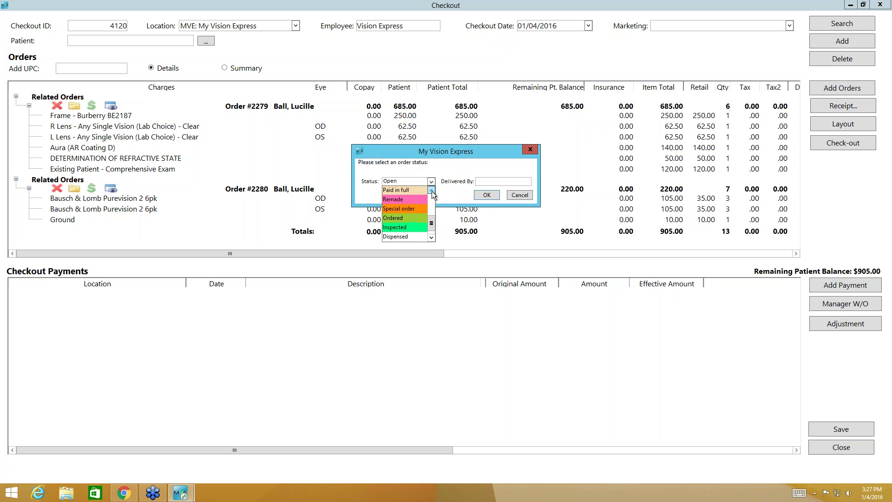
pyautogui.scroll(3, 431, 191)
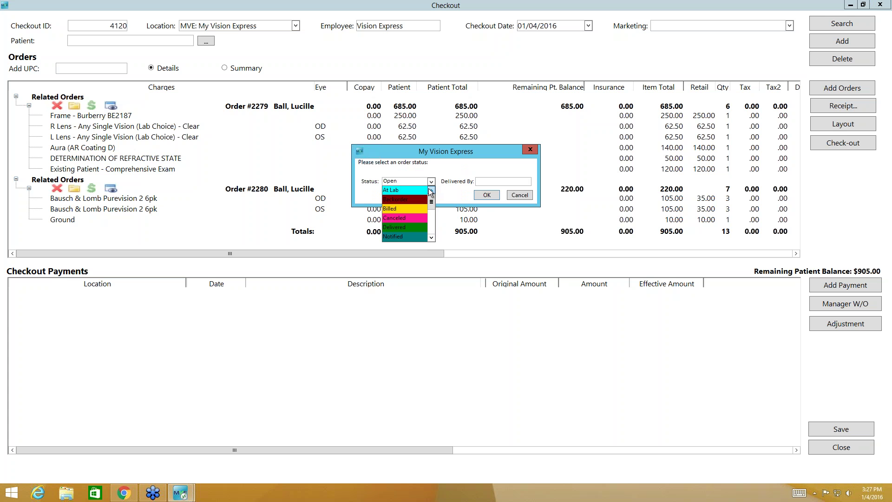
pyautogui.click(385, 182)
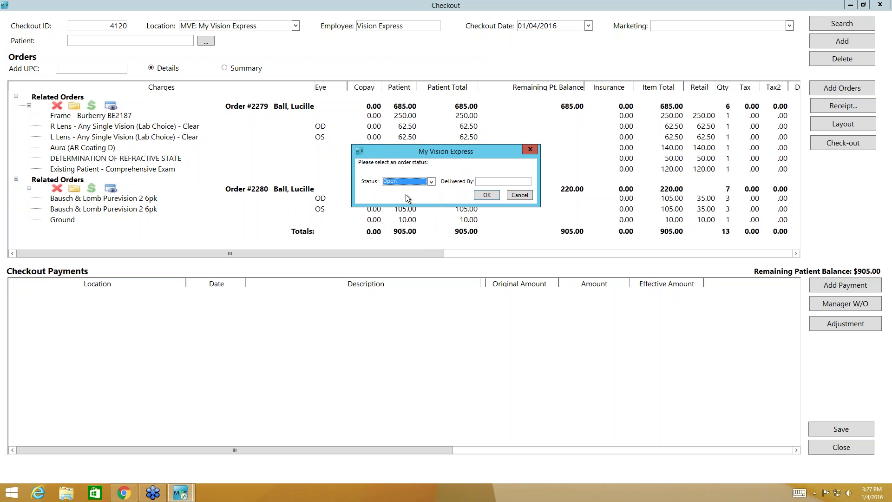
pyautogui.click(398, 183)
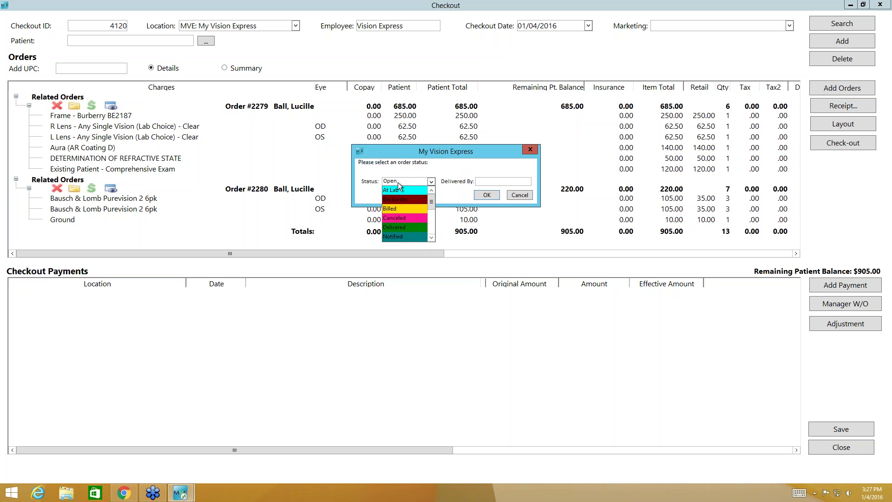
pyautogui.click(418, 185)
# Open the order status categories through Add New Value and make the Quote status active
pyautogui.click(430, 181)
pyautogui.moveTo(431, 203); pyautogui.dragTo(431, 236)
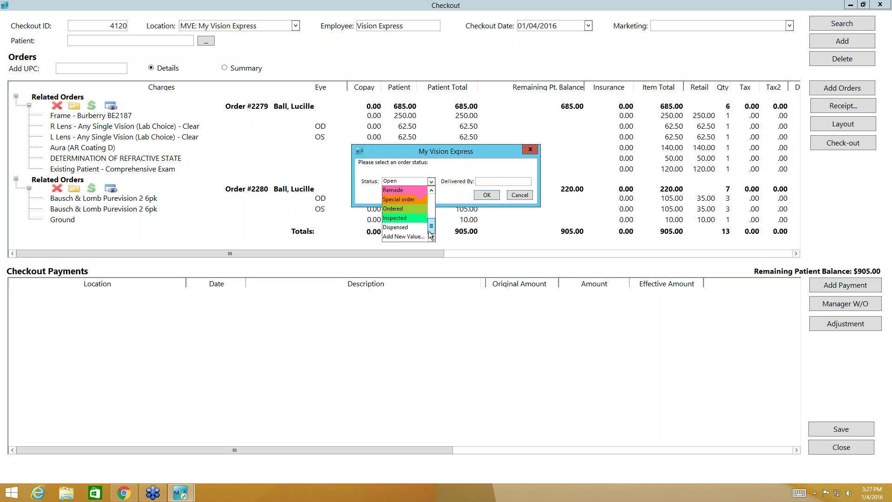
pyautogui.click(408, 235)
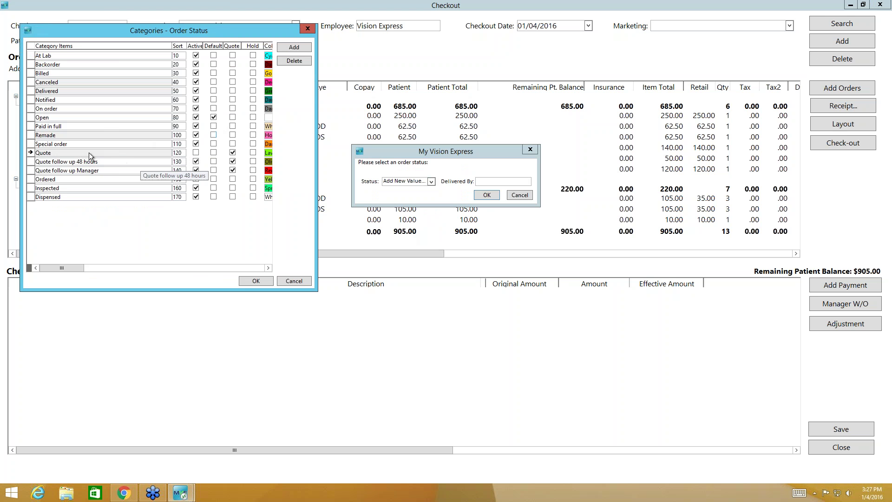
pyautogui.click(196, 153)
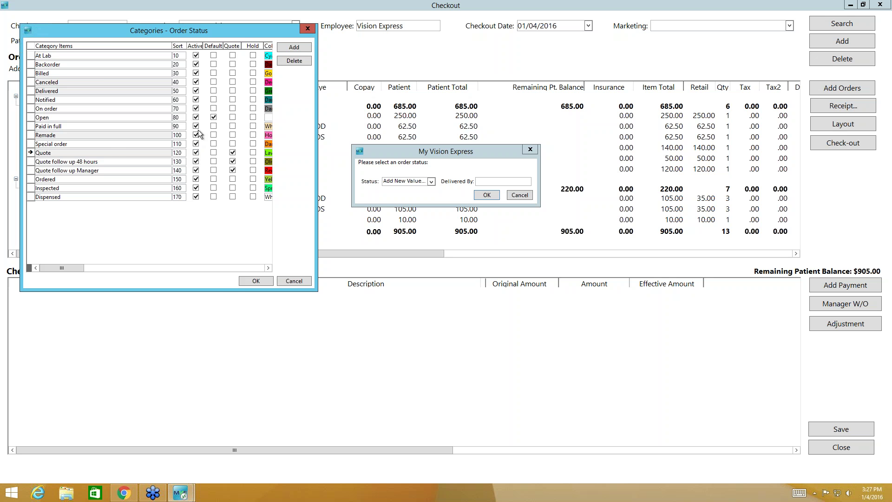
pyautogui.click(247, 282)
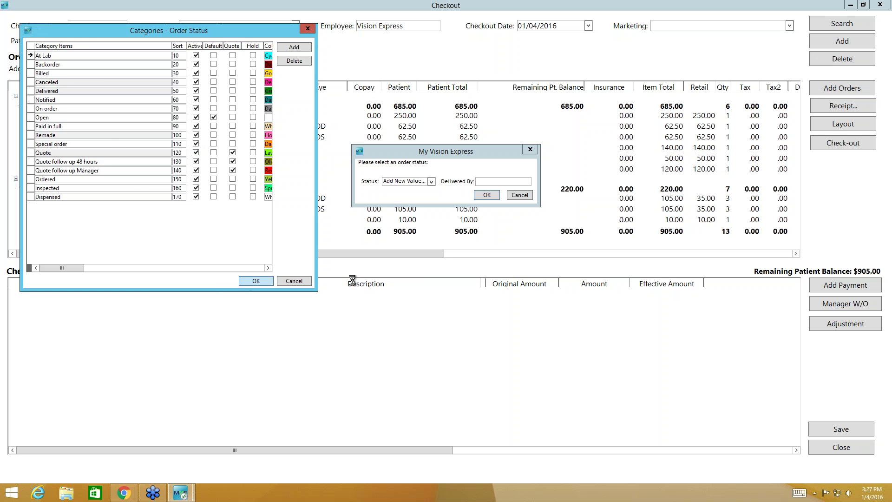
# Look through the order statuses available for the spectacle lens order in the checkout, then close the status selection
pyautogui.click(431, 181)
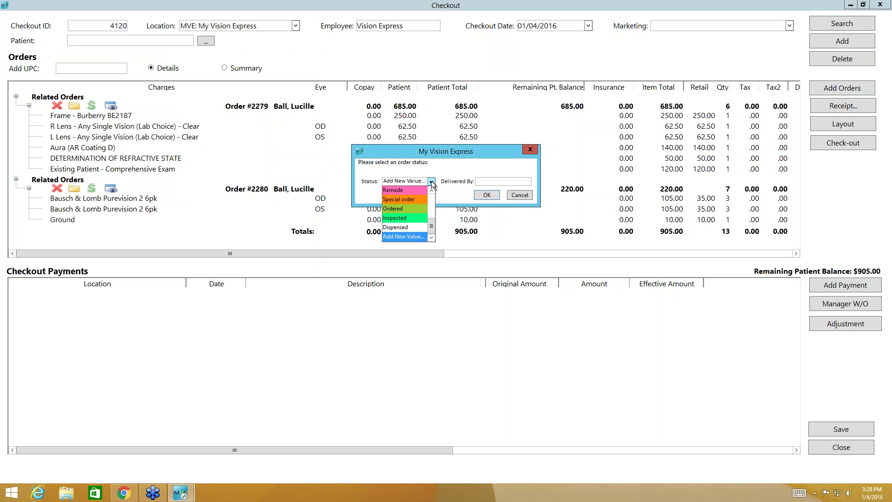
pyautogui.click(431, 191)
pyautogui.click(431, 191)
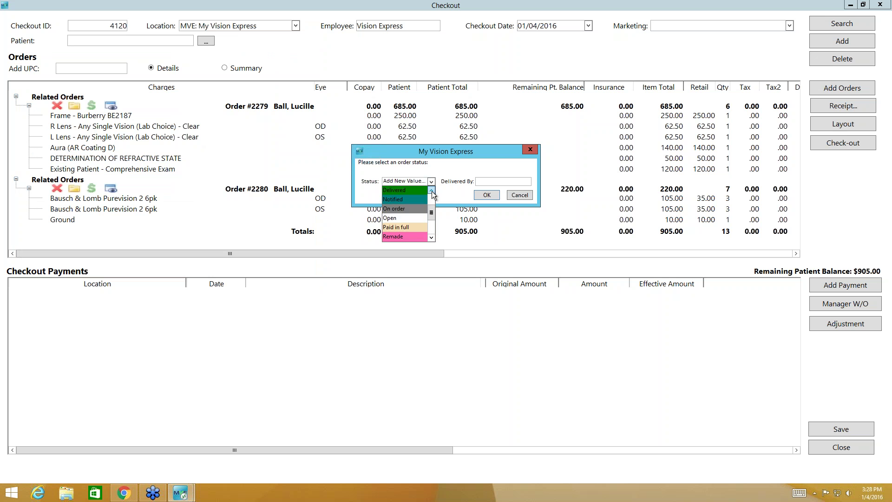
pyautogui.click(431, 191)
pyautogui.click(432, 237)
pyautogui.click(432, 237)
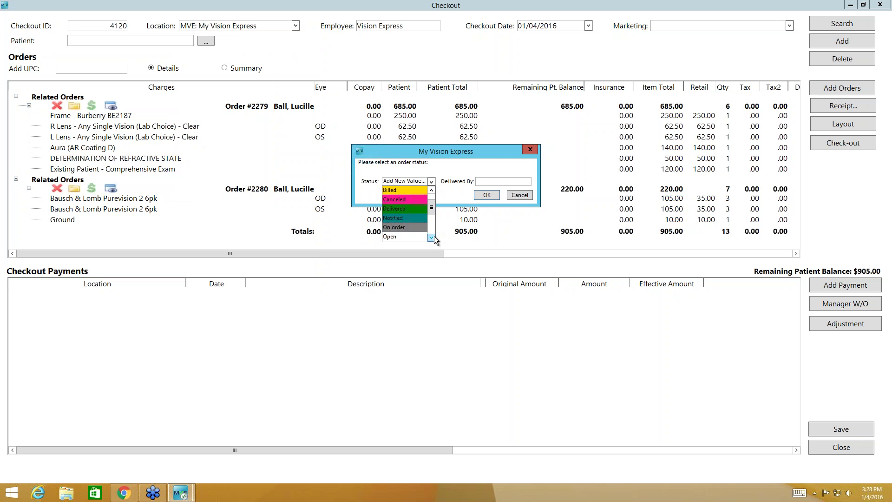
pyautogui.click(432, 237)
pyautogui.click(432, 237)
pyautogui.click(433, 237)
pyautogui.click(433, 237)
pyautogui.click(433, 237)
pyautogui.click(433, 237)
pyautogui.click(433, 237)
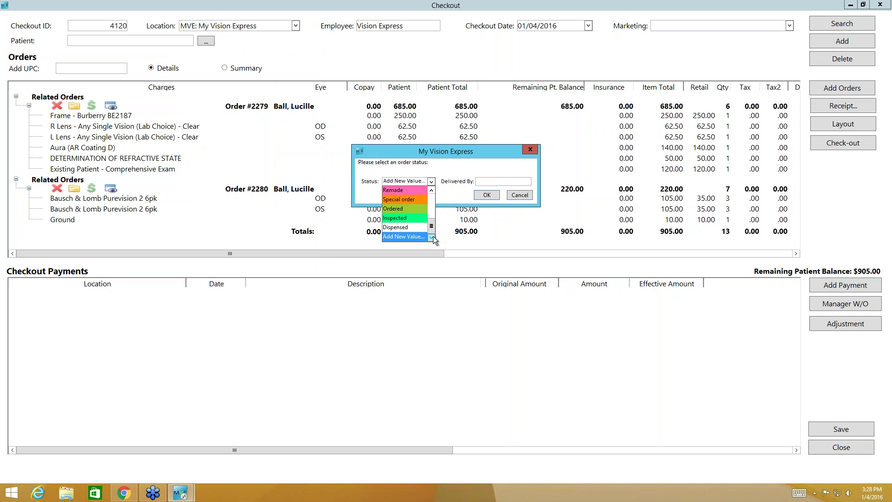
pyautogui.click(430, 183)
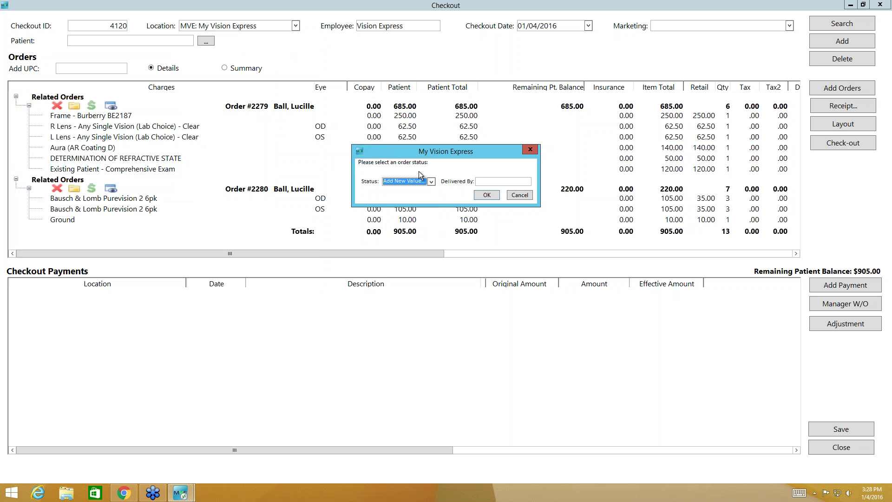
pyautogui.click(487, 195)
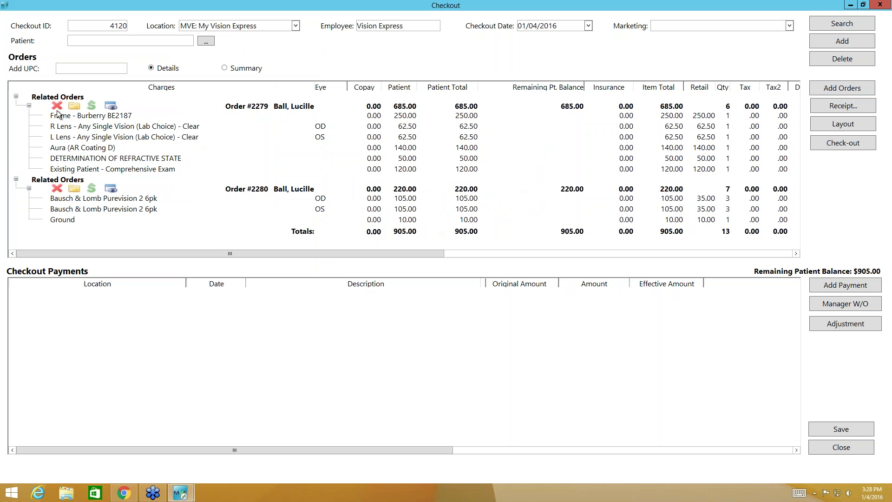
# List the marketing codes offered for the spectacle lens order in the checkout and close the selection without choosing one
pyautogui.moveTo(65, 112)
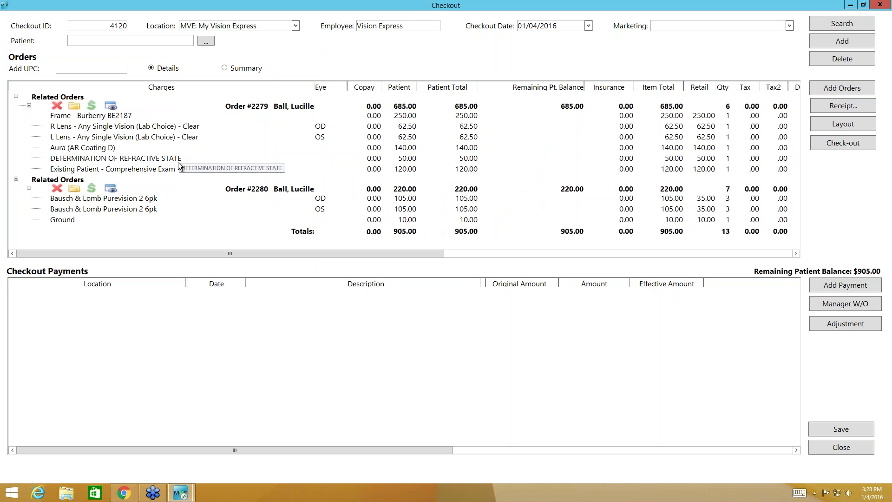
pyautogui.click(92, 108)
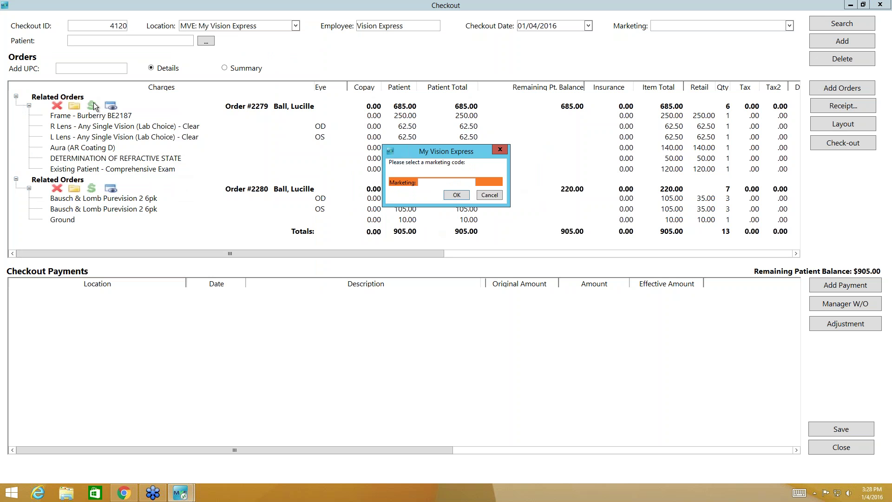
pyautogui.click(472, 182)
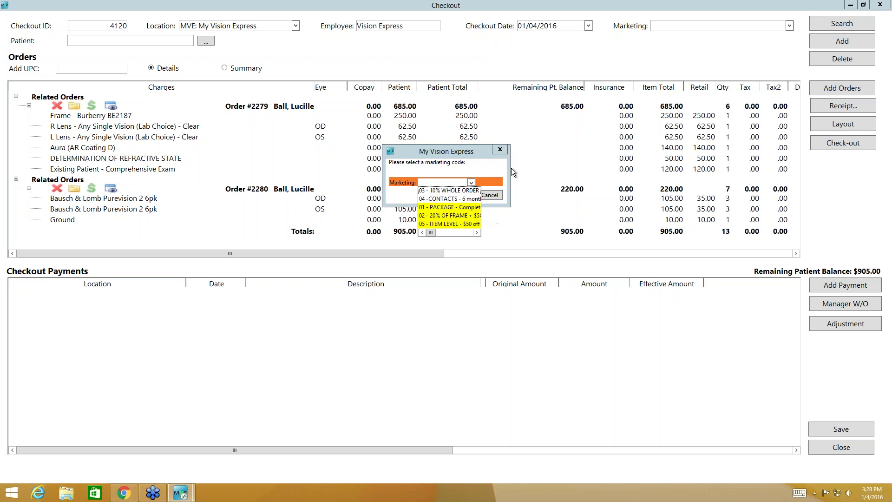
pyautogui.click(500, 151)
pyautogui.click(501, 149)
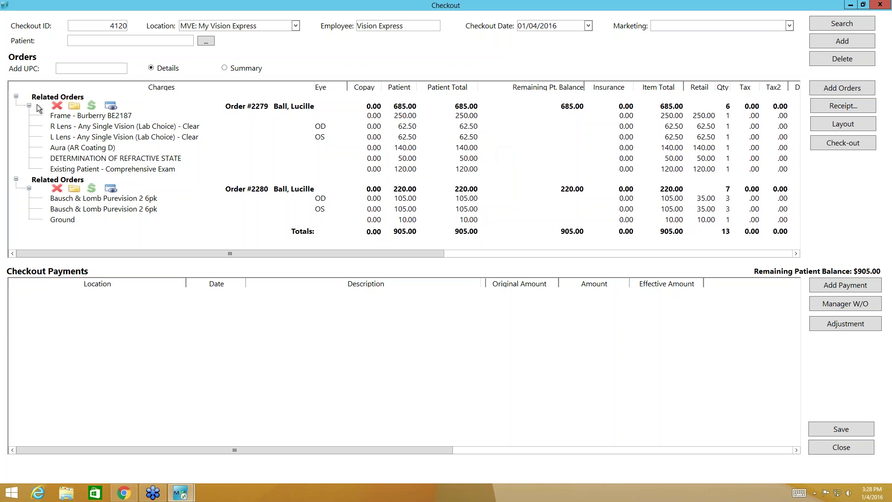
# Open the spectacle lens order from the checkout and apply the marketing code 03 - 10% WHOLE ORDER to it
pyautogui.click(74, 107)
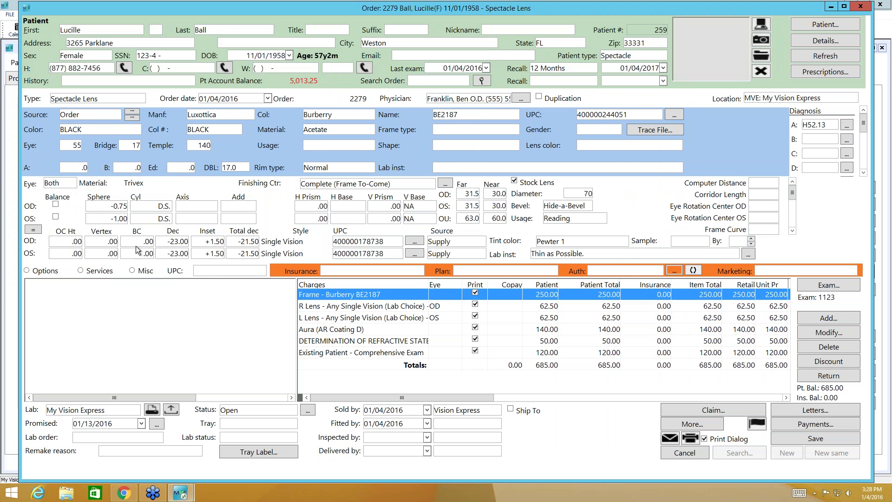
pyautogui.click(853, 269)
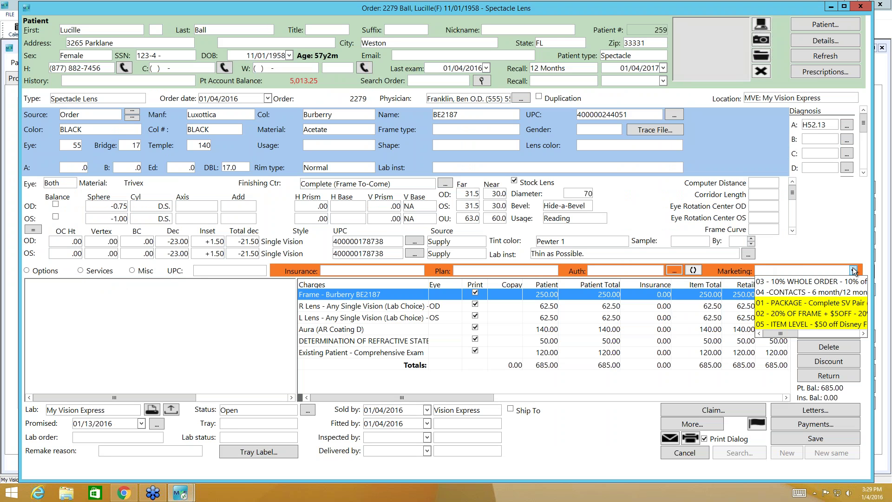
pyautogui.click(820, 282)
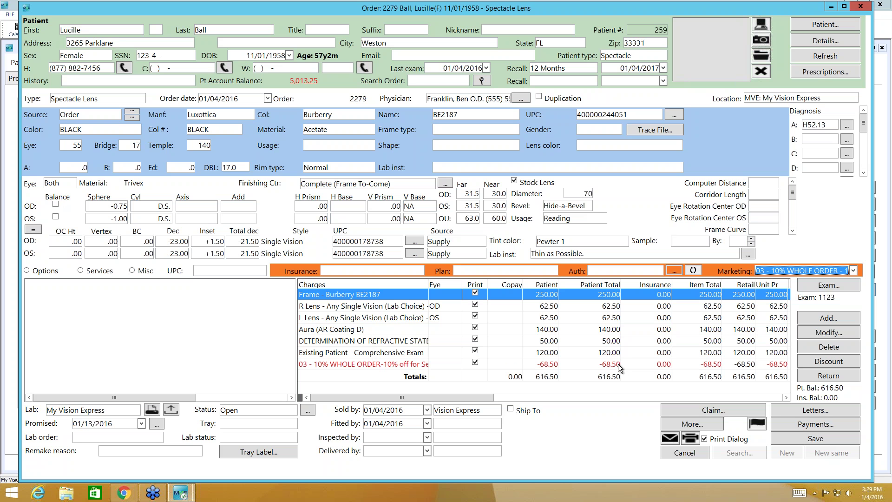
# Delete the 03 - 10% WHOLE ORDER discount row from the spectacle lens order's charges
pyautogui.click(403, 364)
pyautogui.click(815, 350)
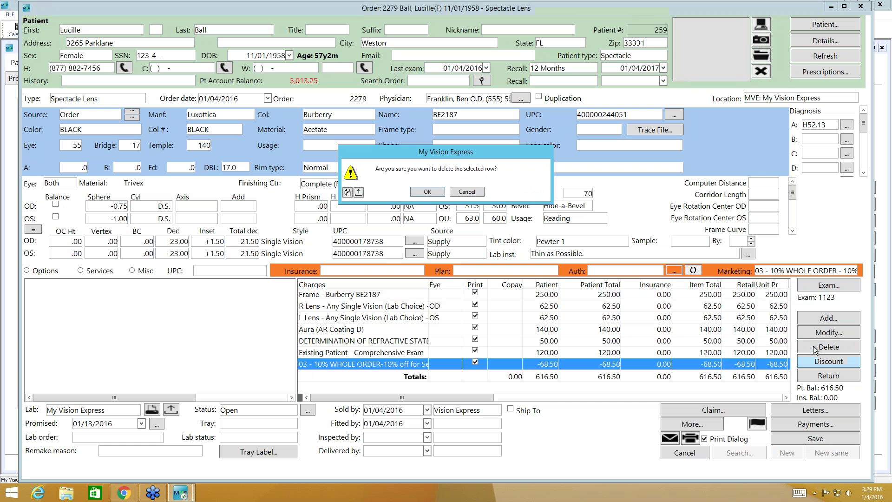
pyautogui.click(427, 192)
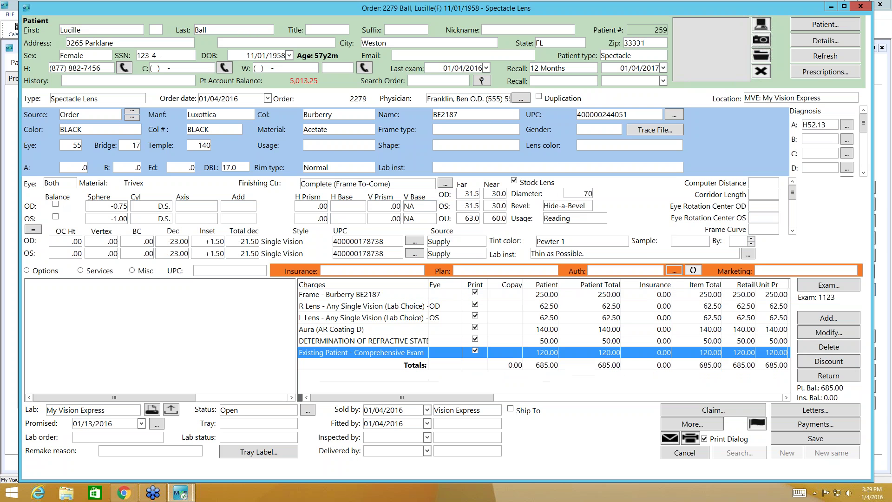
# Apply a 10 percent Courtesy discount to all material, service and other items in the order, and check the Discount column
pyautogui.click(811, 363)
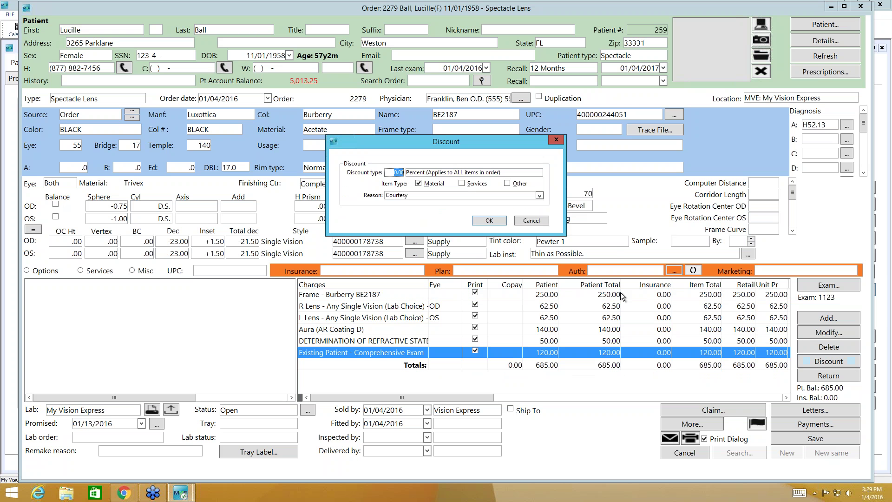
pyautogui.click(538, 173)
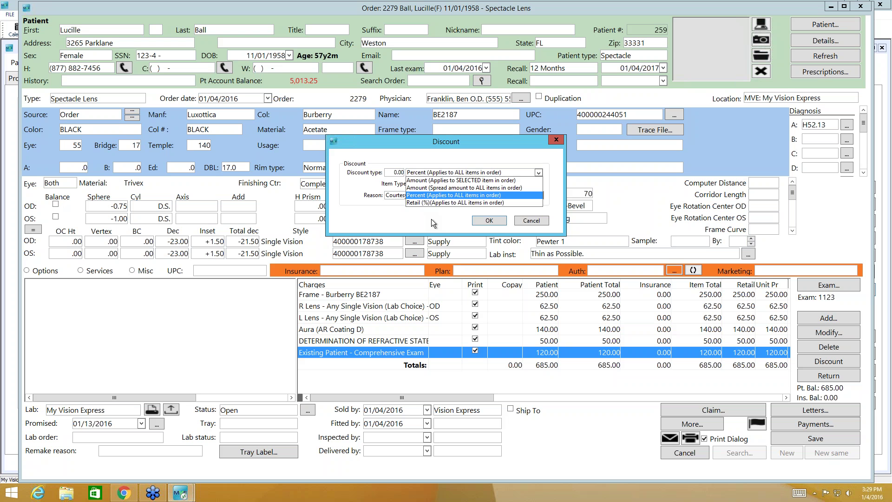
pyautogui.click(423, 200)
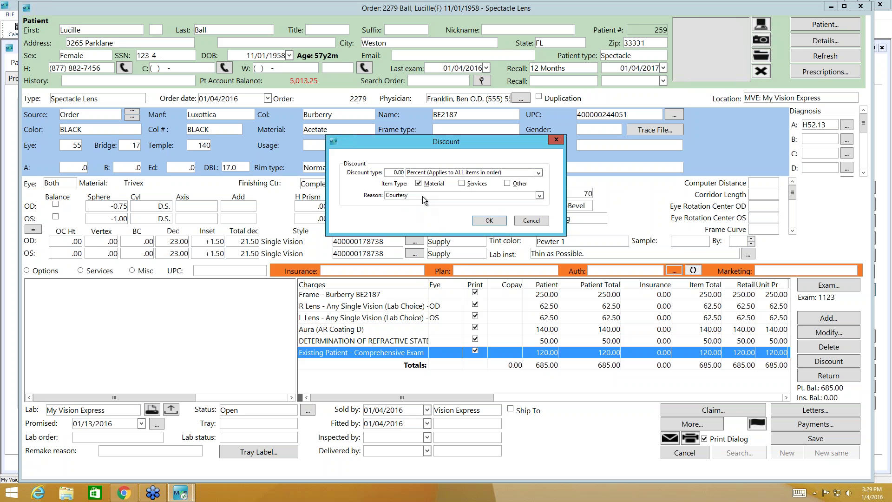
pyautogui.click(397, 172)
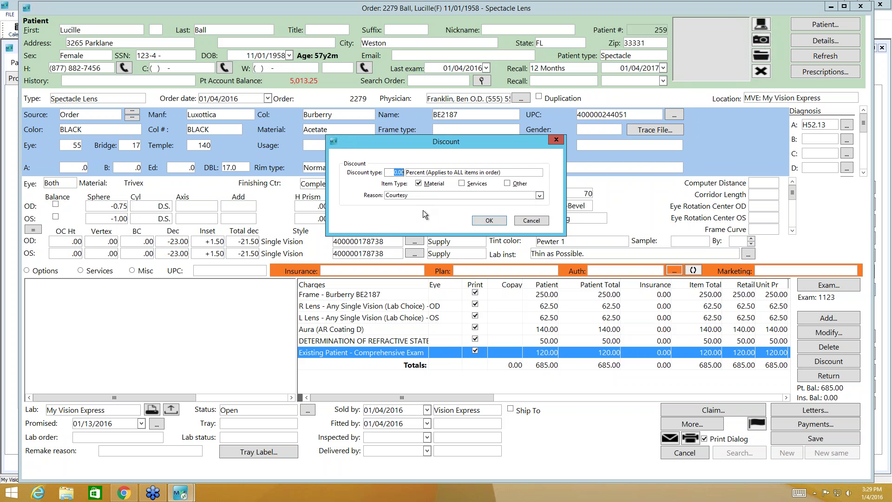
pyautogui.write('10')
pyautogui.click(462, 184)
pyautogui.click(507, 184)
pyautogui.click(490, 222)
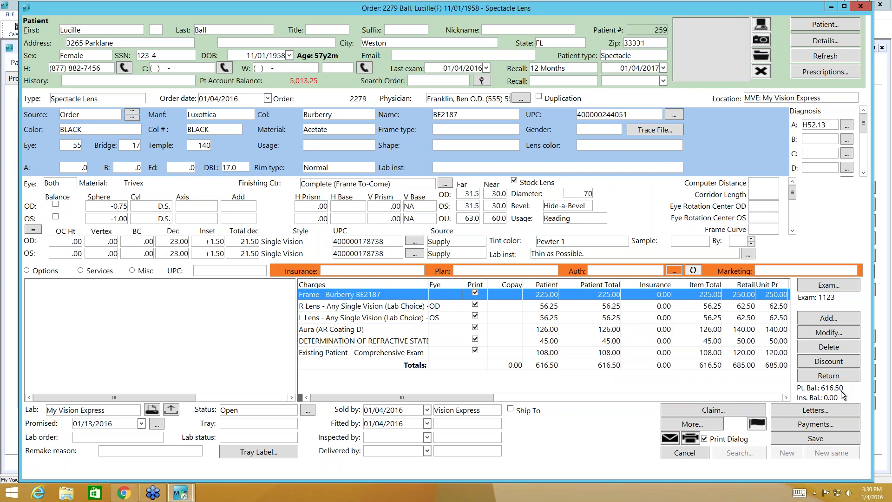
pyautogui.click(786, 398)
pyautogui.click(786, 397)
pyautogui.click(785, 398)
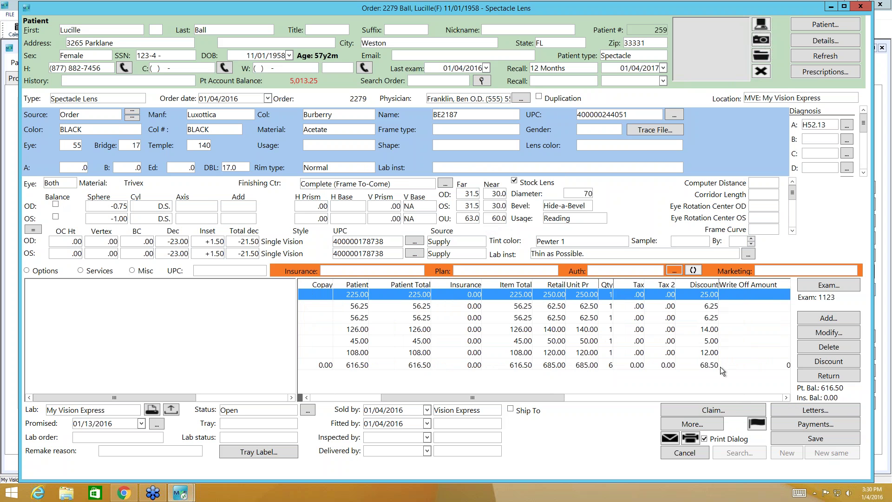
pyautogui.click(306, 398)
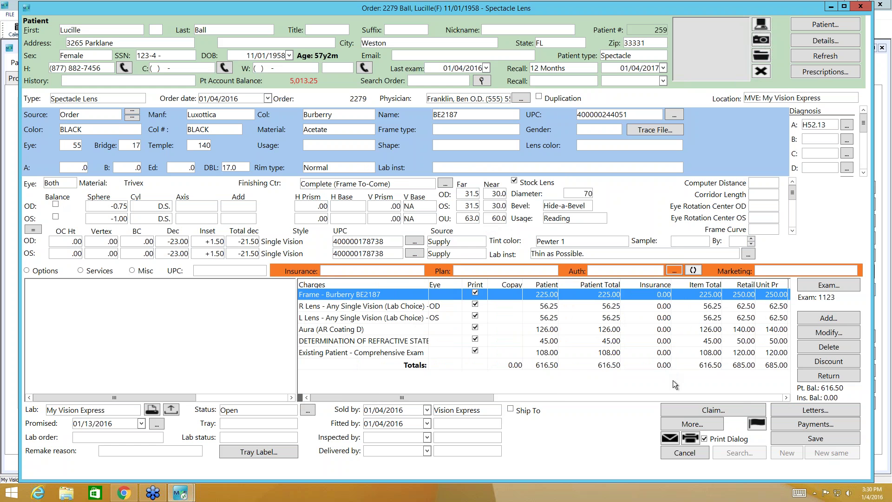
# Reset the order's discount by applying 0 percent, and close the spectacle lens order without saving the changes
pyautogui.click(824, 360)
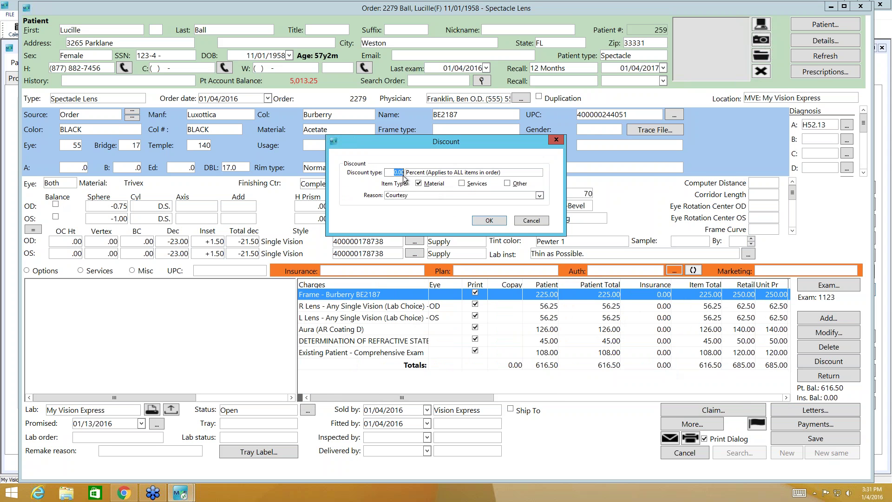
pyautogui.click(483, 221)
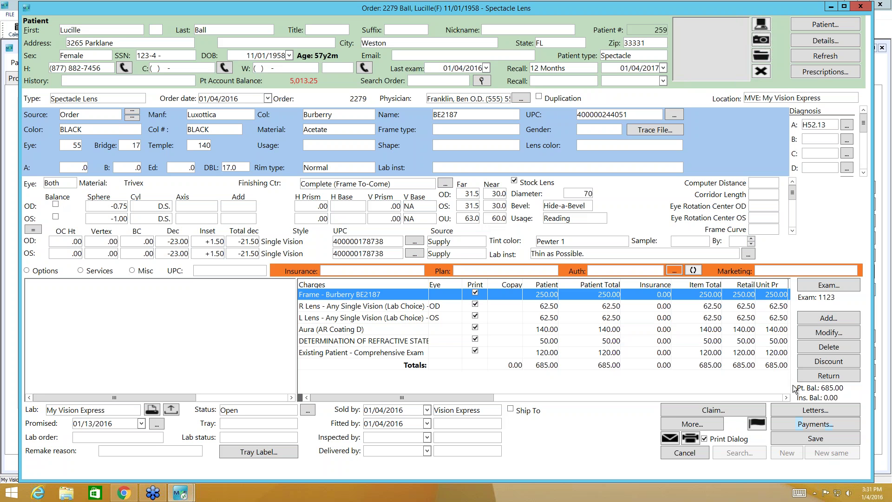
pyautogui.click(862, 7)
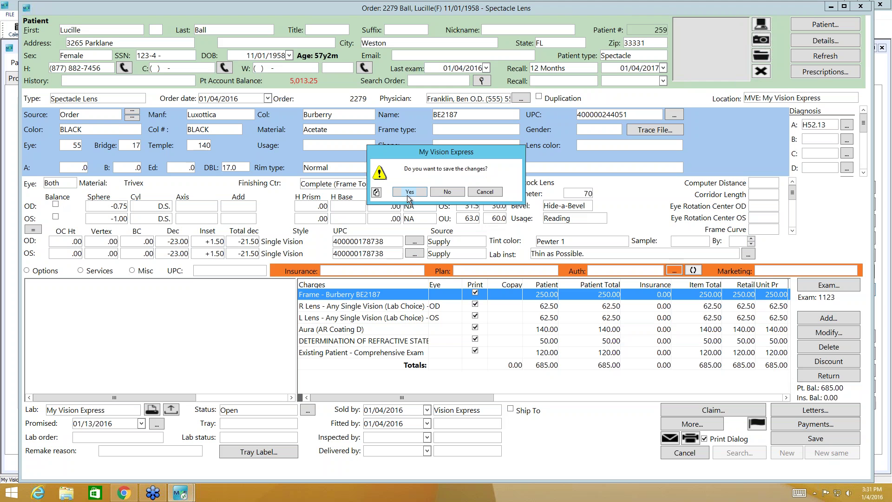
pyautogui.click(453, 193)
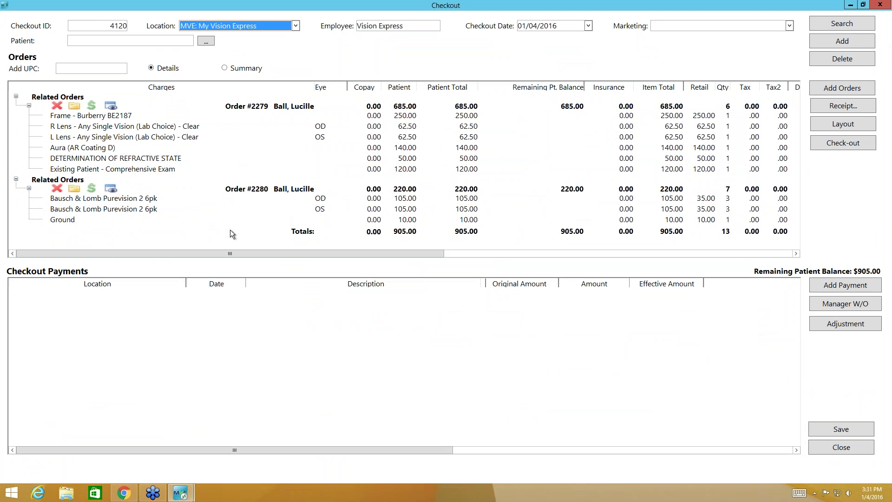
# Apply the marketing code 03 - 10% WHOLE ORDER to the spectacle lens order directly in the checkout
pyautogui.click(92, 106)
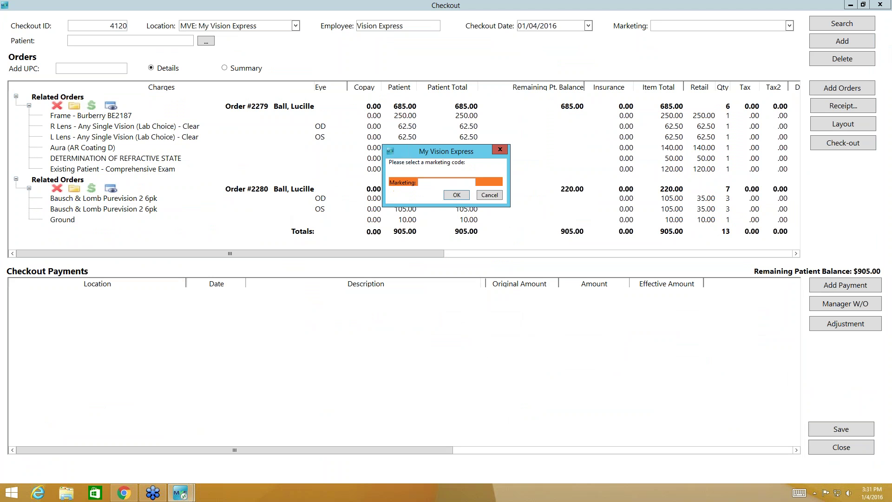
pyautogui.click(473, 182)
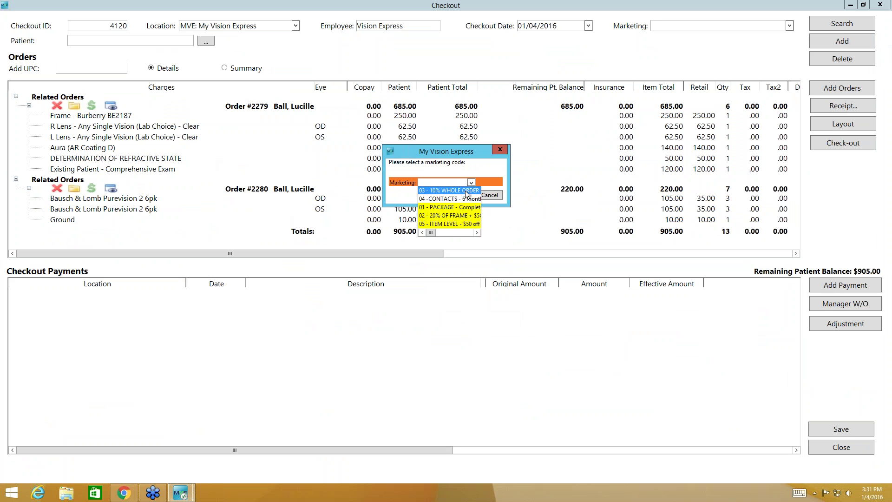
pyautogui.click(466, 191)
pyautogui.click(453, 196)
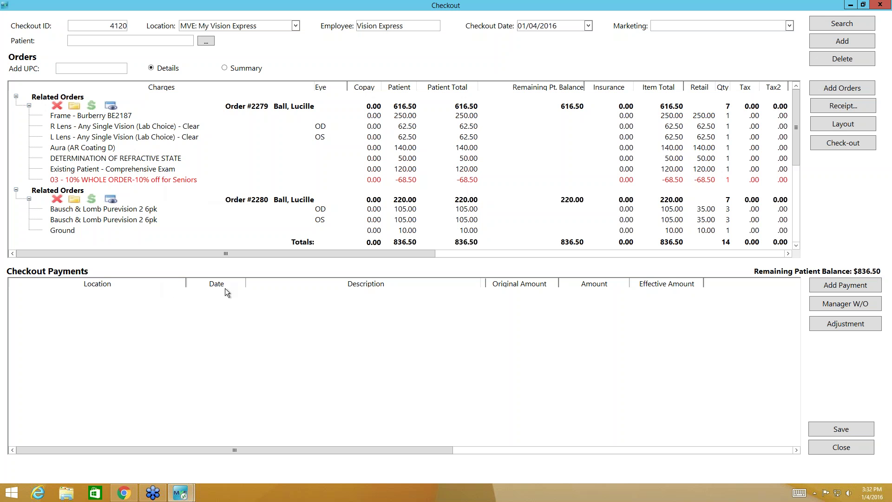
# Add a checkout payment of 400.00 with Visa as the payment method
pyautogui.click(845, 289)
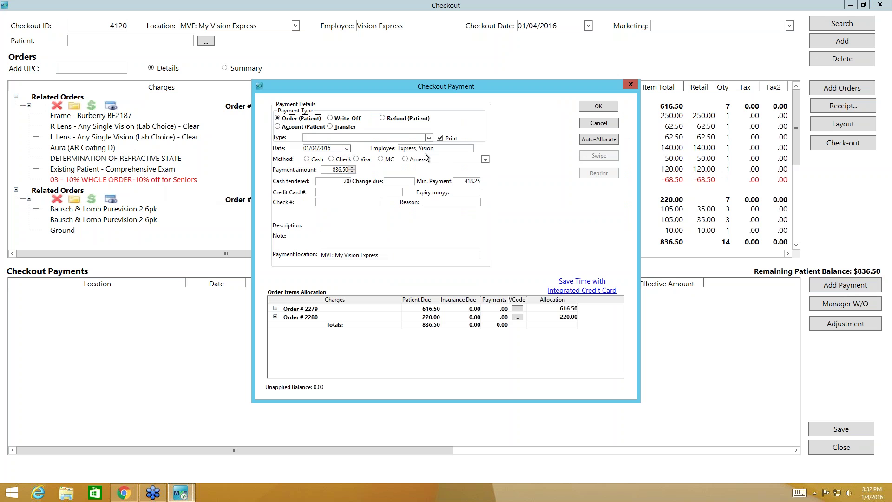
pyautogui.click(345, 170)
pyautogui.write('400.00')
pyautogui.click(485, 159)
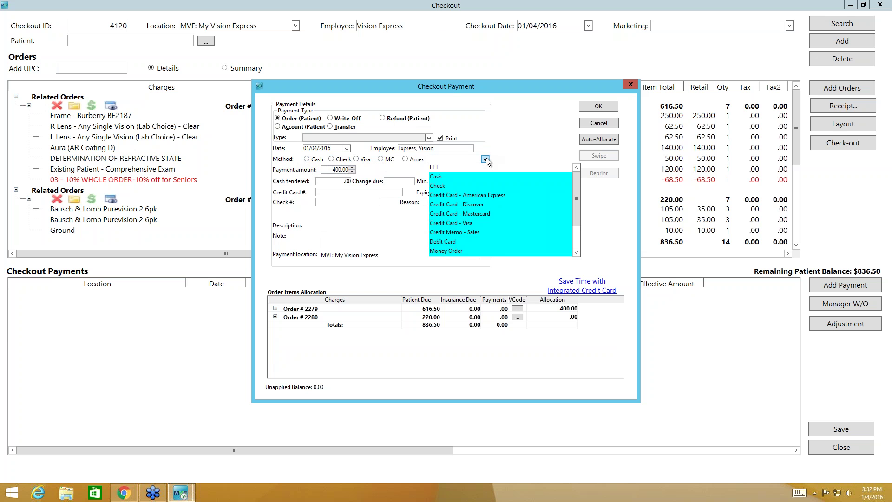
pyautogui.click(533, 138)
pyautogui.click(357, 159)
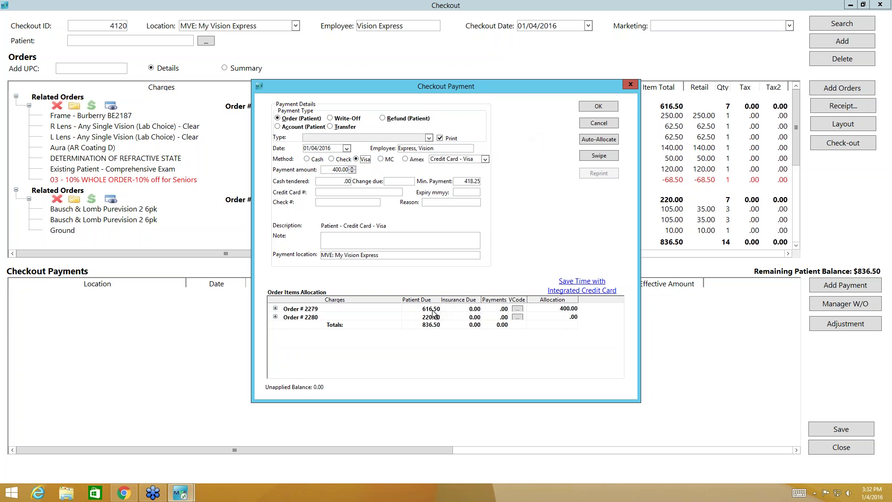
# Allocate 300 of the payment to the spectacle lens order and 100 to the contact lens order, and confirm the payment
pyautogui.click(567, 308)
pyautogui.doubleClick(567, 309)
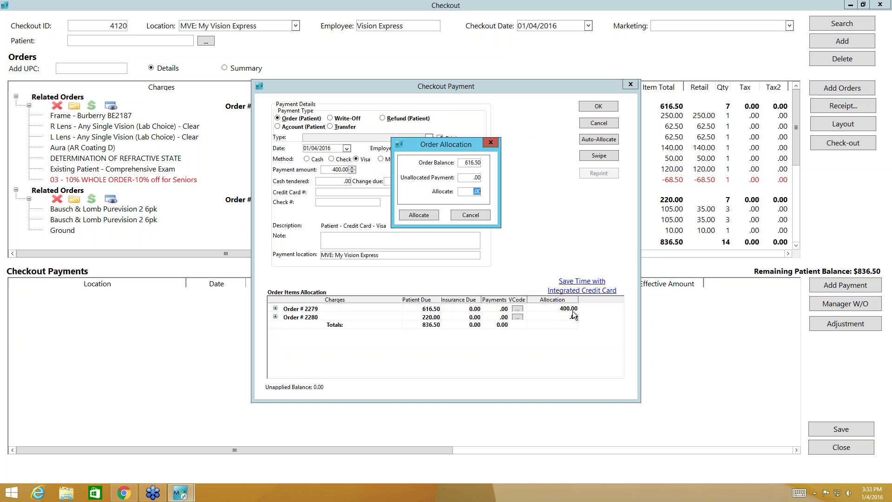
pyautogui.click(472, 194)
pyautogui.write('300')
pyautogui.click(402, 216)
pyautogui.doubleClick(567, 316)
pyautogui.write('100')
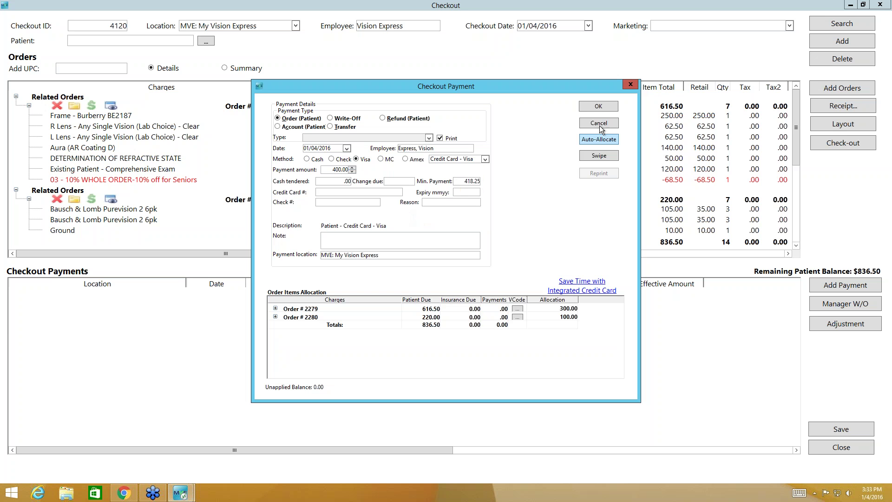
pyautogui.click(606, 107)
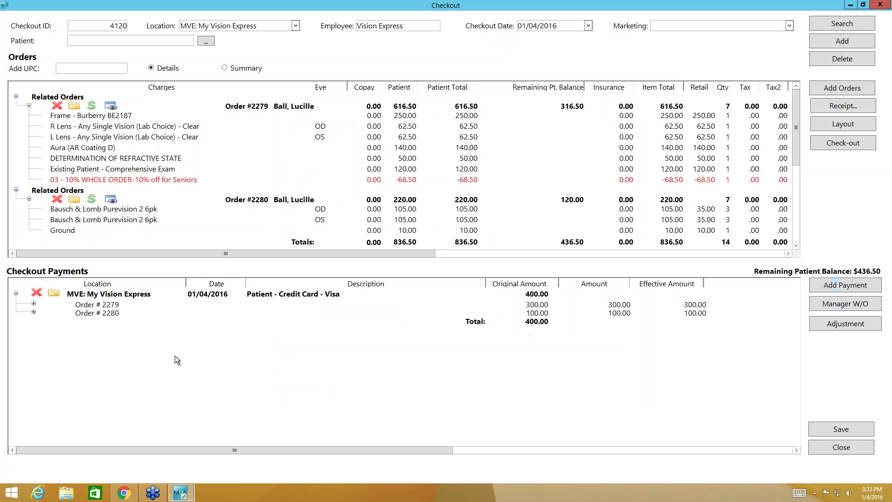
# Change the method of the existing 400.00 checkout payment from Visa to MC and confirm the payment
pyautogui.click(53, 292)
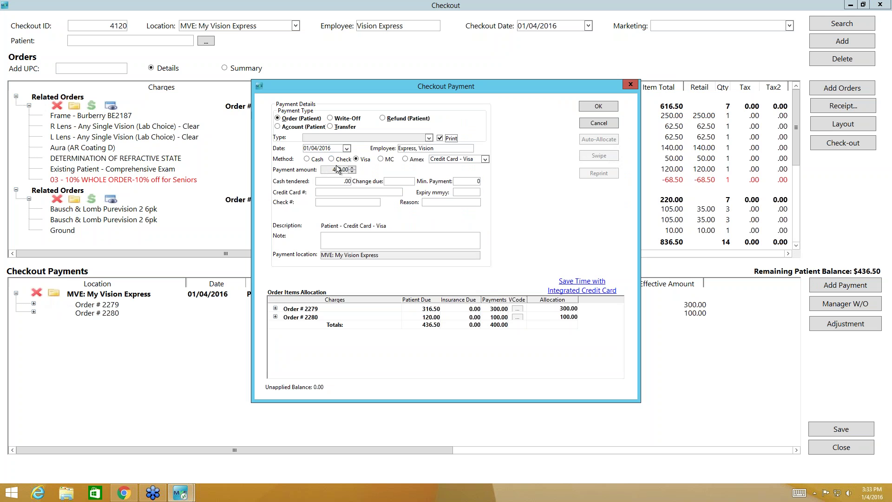
pyautogui.click(381, 159)
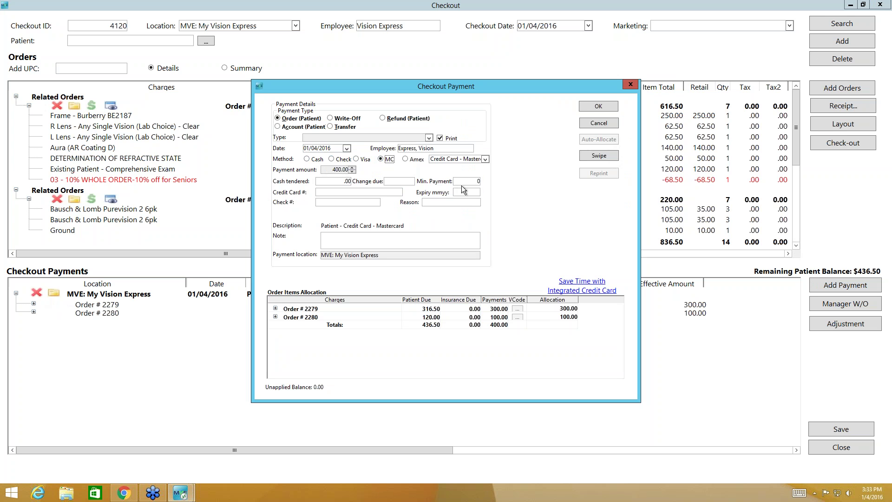
pyautogui.click(600, 105)
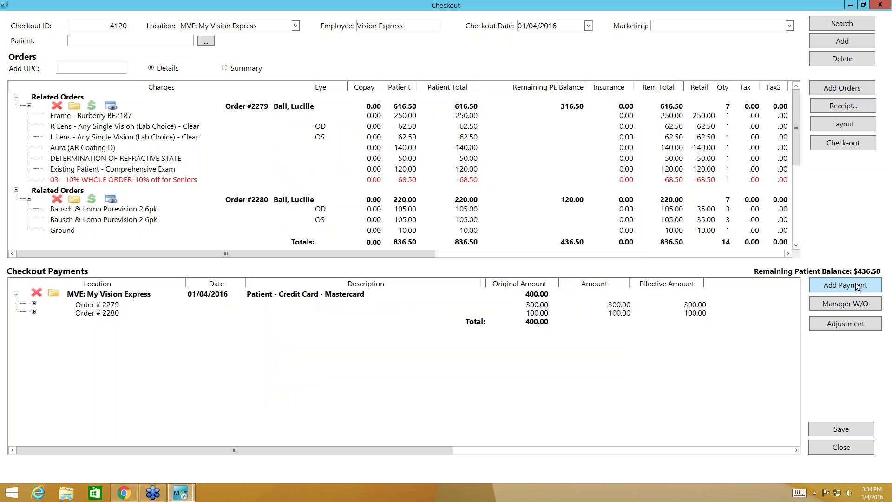
# Preview the combined patient receipt for the spectacle and contact lens orders, review its charges and payments, and close the preview
pyautogui.click(859, 105)
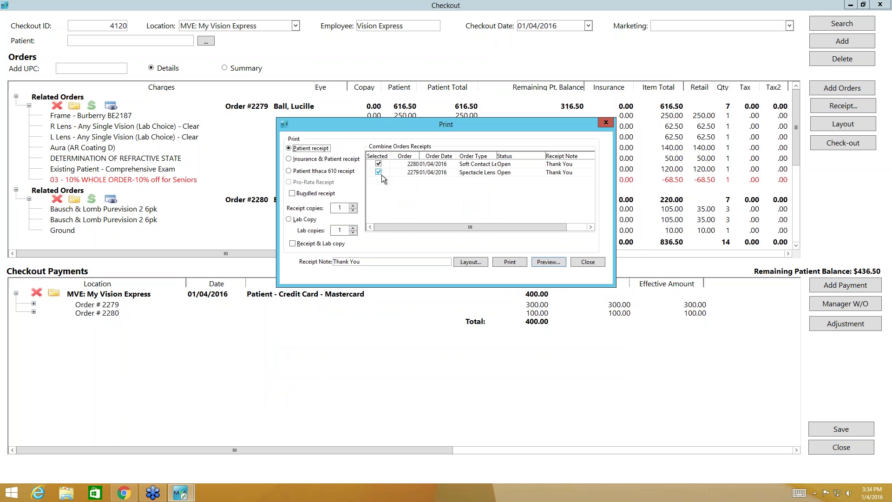
pyautogui.click(554, 261)
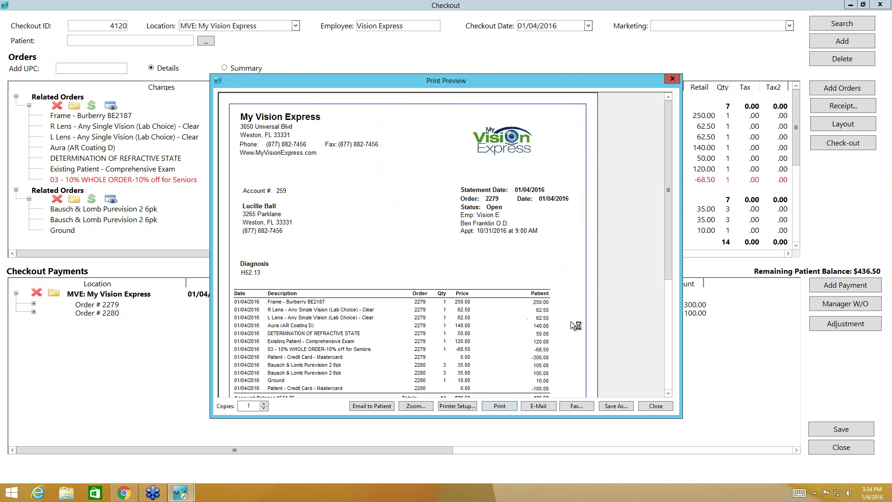
pyautogui.click(667, 395)
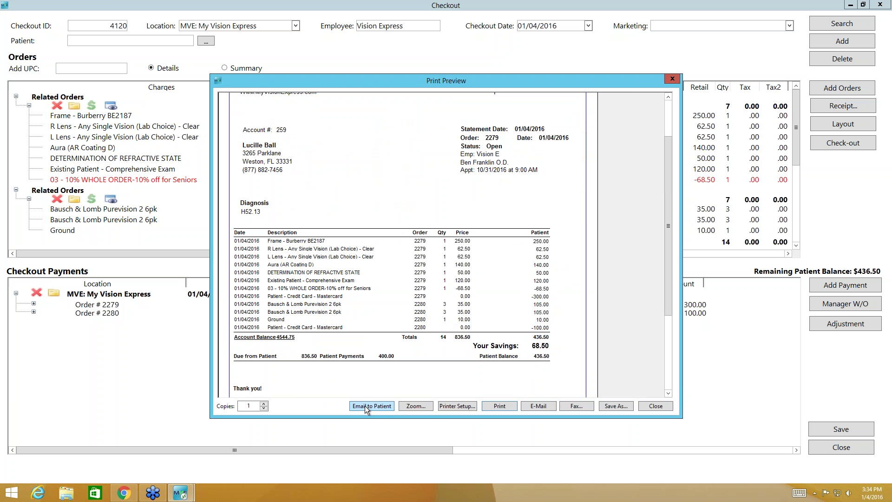
pyautogui.click(671, 78)
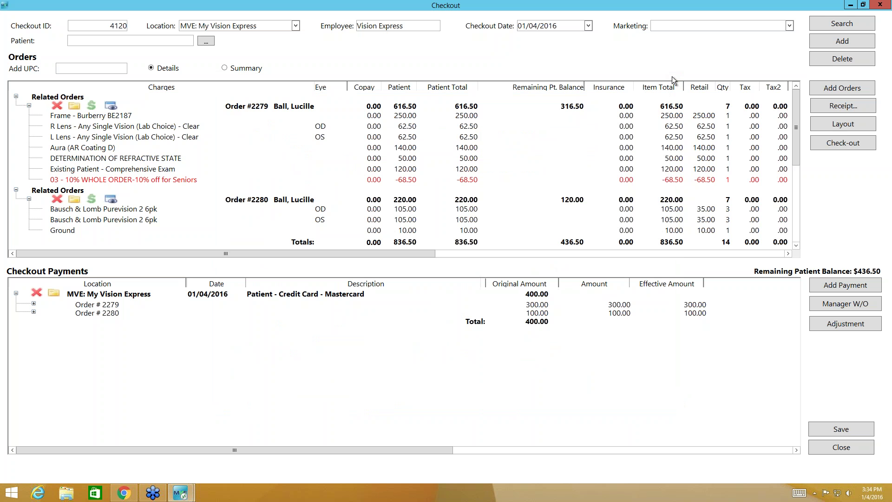
# Preview the lab copy for only the spectacle lens order, review its frame, lens and lab details, and close the preview
pyautogui.click(839, 106)
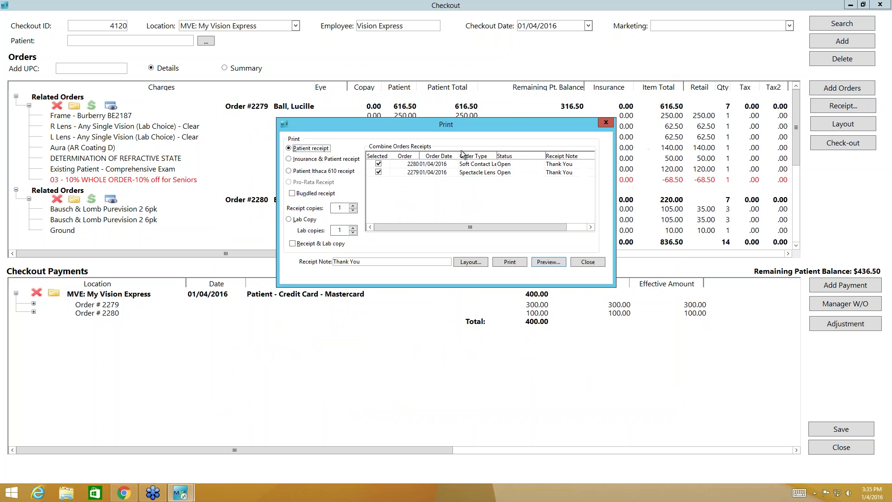
pyautogui.click(379, 173)
pyautogui.click(379, 172)
pyautogui.click(379, 164)
pyautogui.click(289, 219)
pyautogui.click(556, 261)
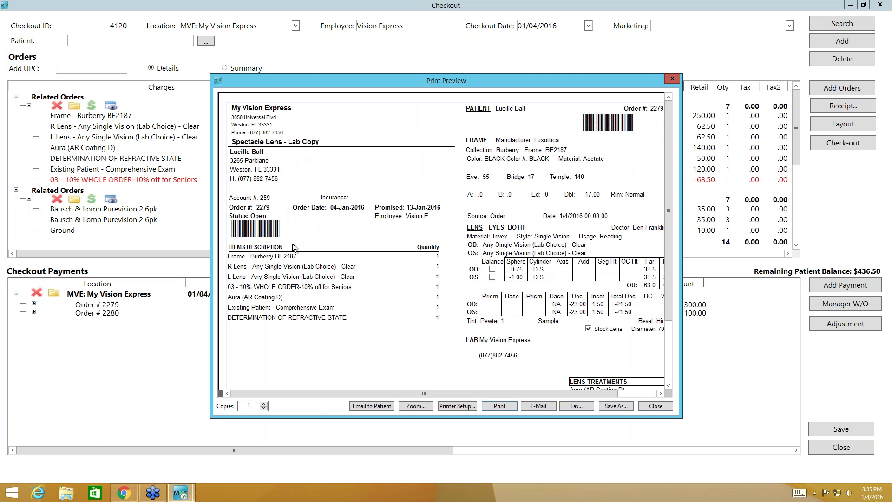
pyautogui.click(660, 392)
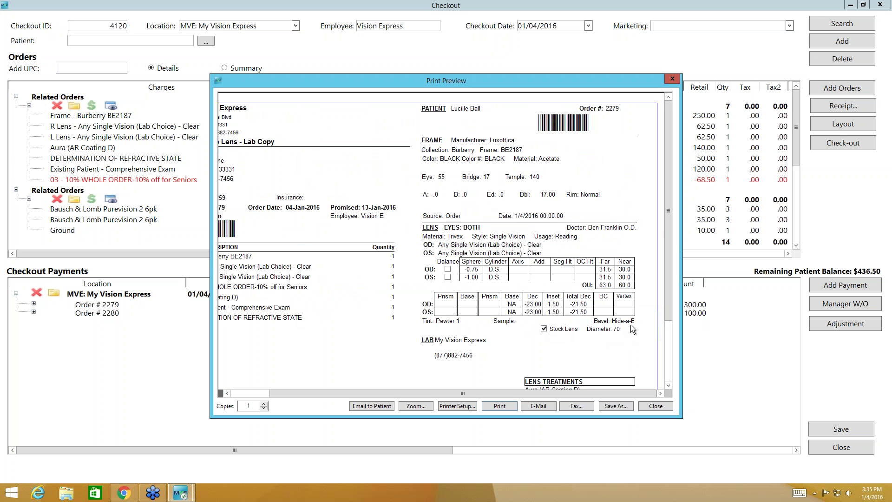
pyautogui.click(668, 384)
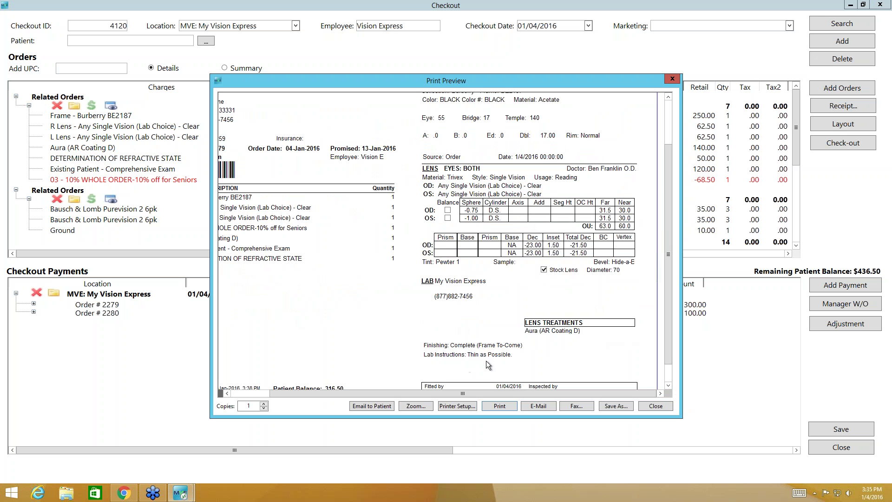
pyautogui.click(668, 385)
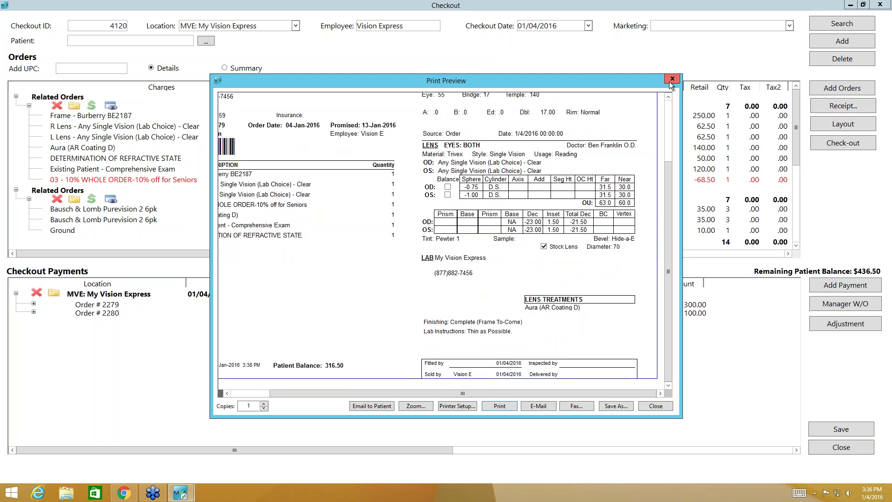
pyautogui.click(661, 409)
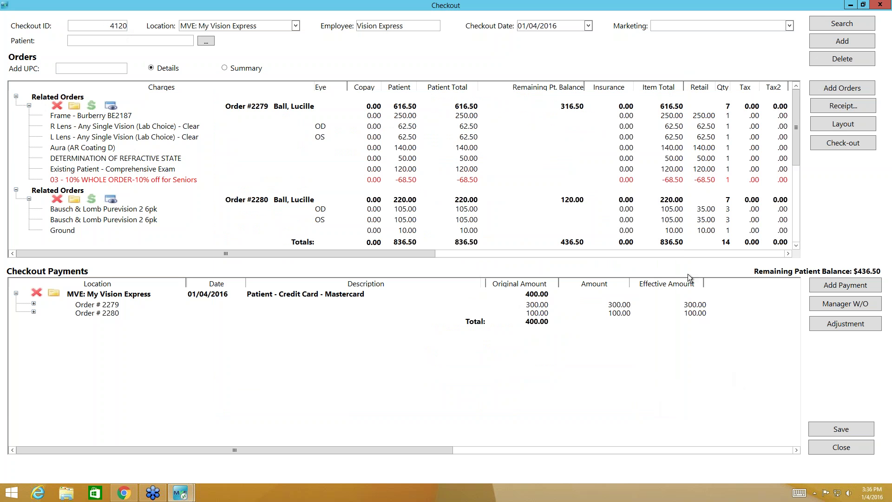
# Start a blank checkout to view the recent orders available to add, and close the checkout without adding any
pyautogui.click(842, 41)
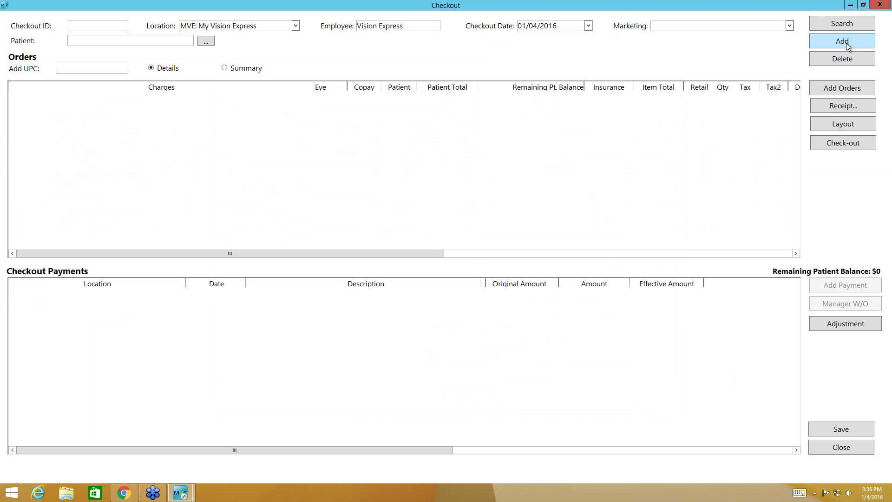
pyautogui.click(844, 88)
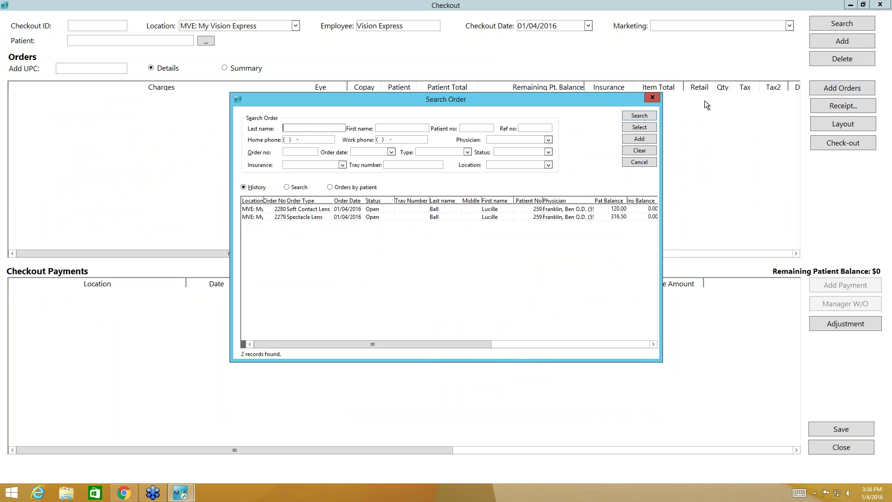
pyautogui.click(650, 98)
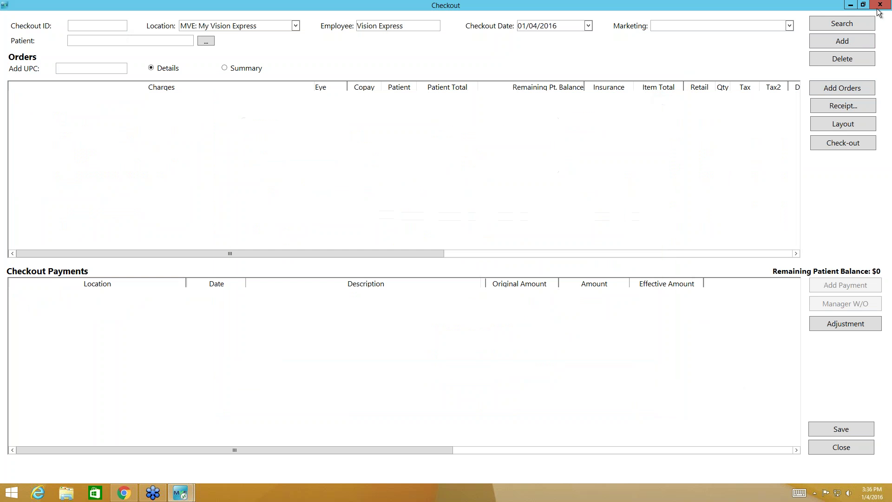
pyautogui.click(880, 5)
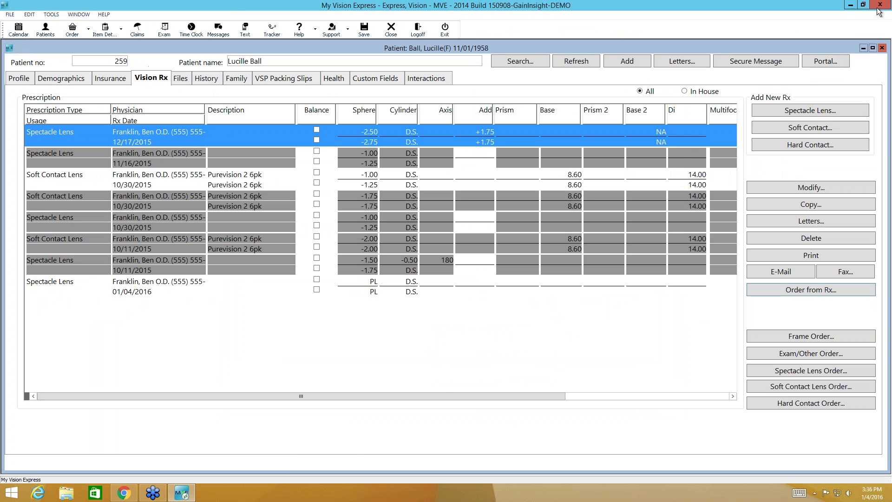